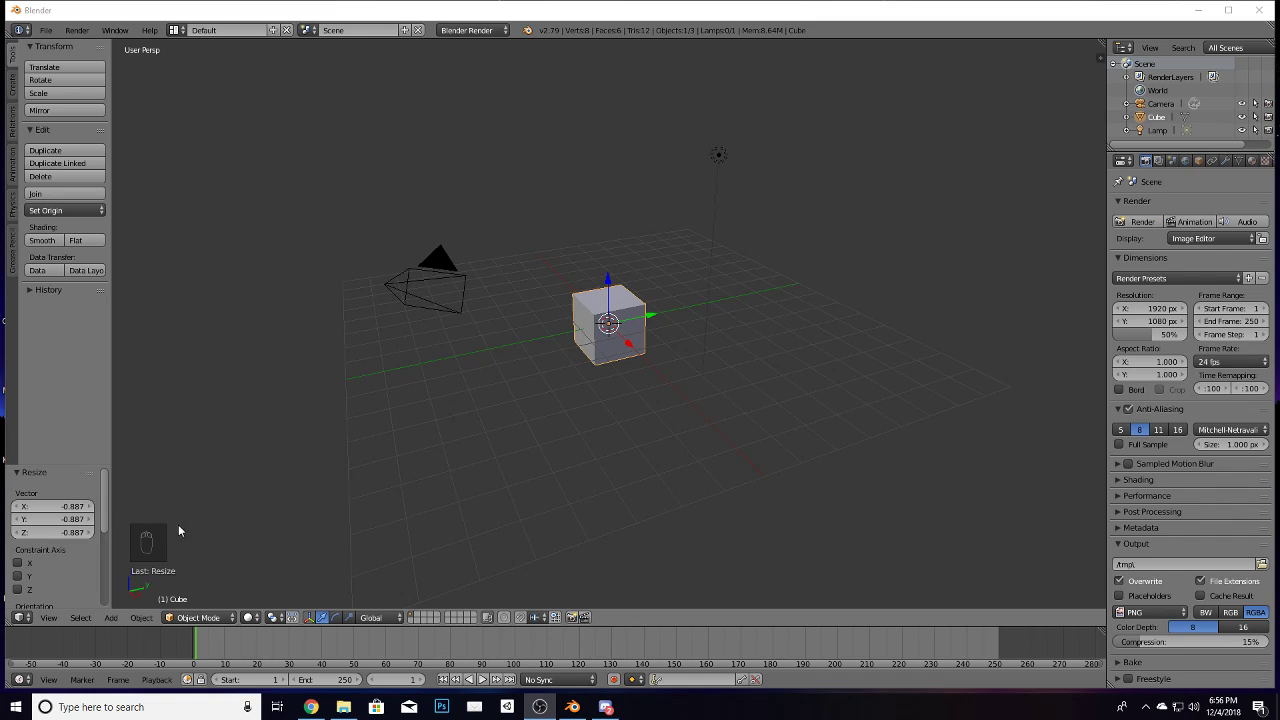
# Step: Switch to Discord to look at the infoGamer server's season001 channel, and return to Blender
pyautogui.click(259, 447)
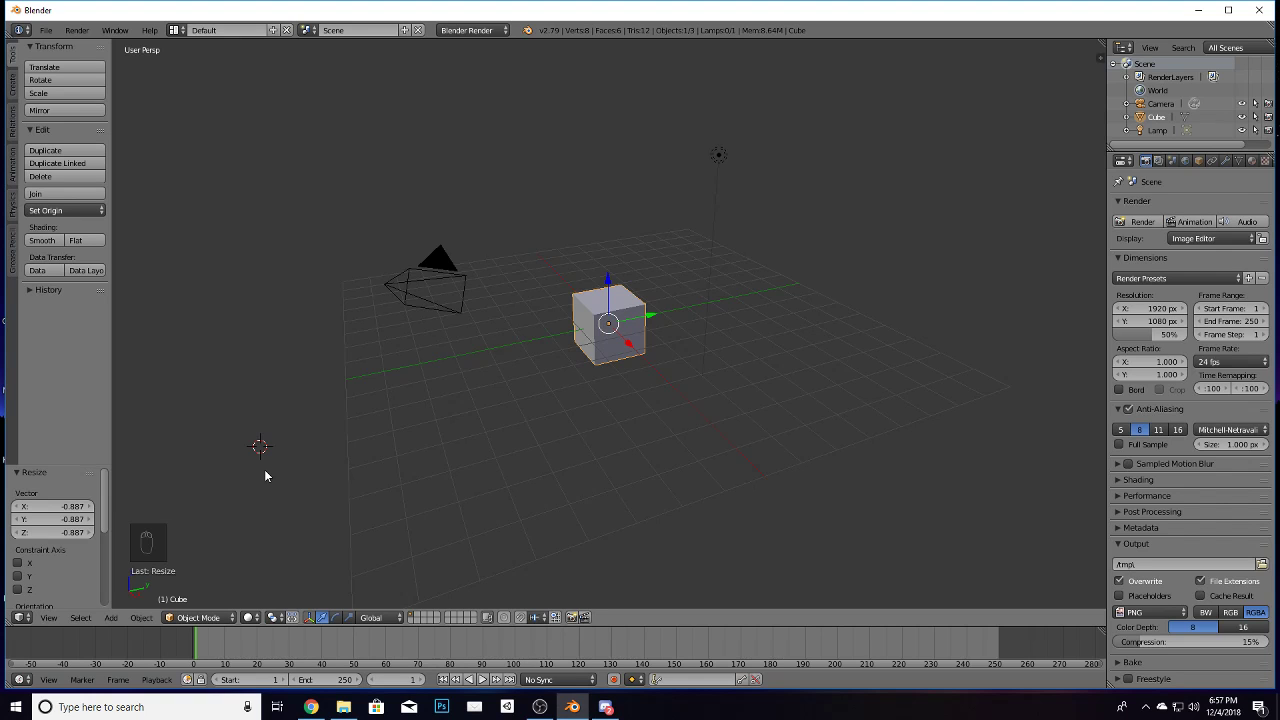
pyautogui.click(605, 707)
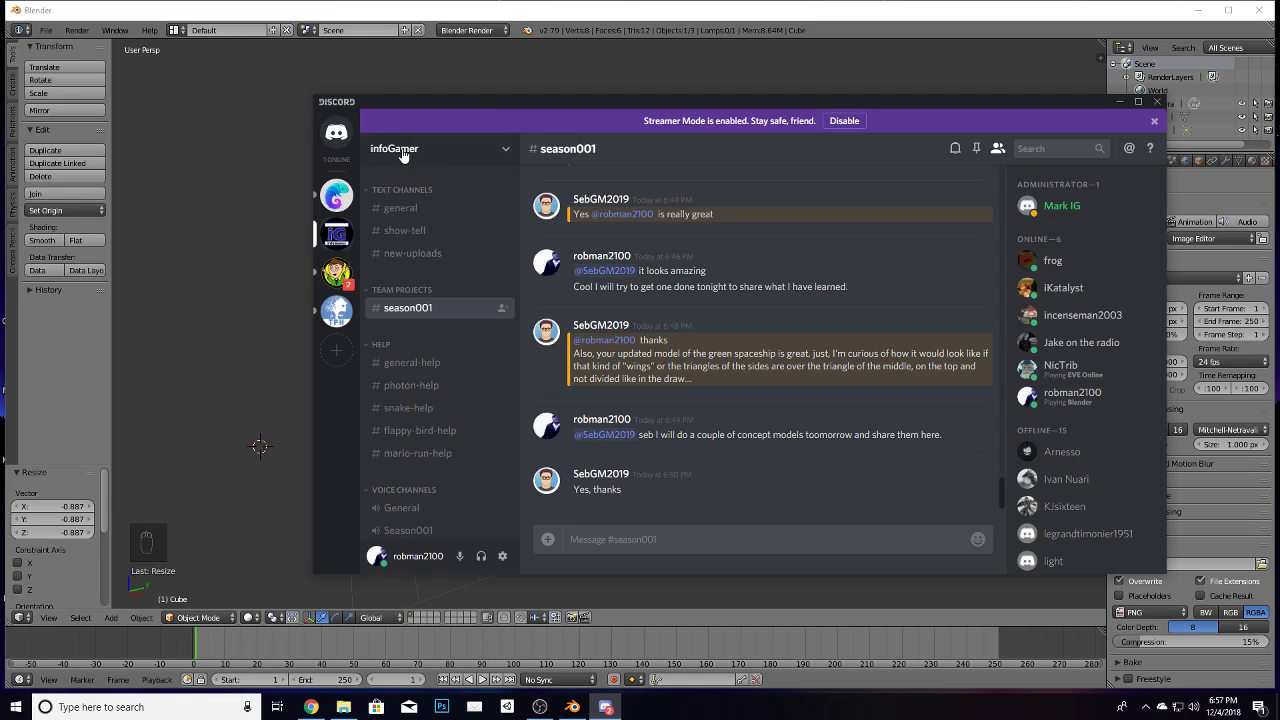
pyautogui.click(1119, 101)
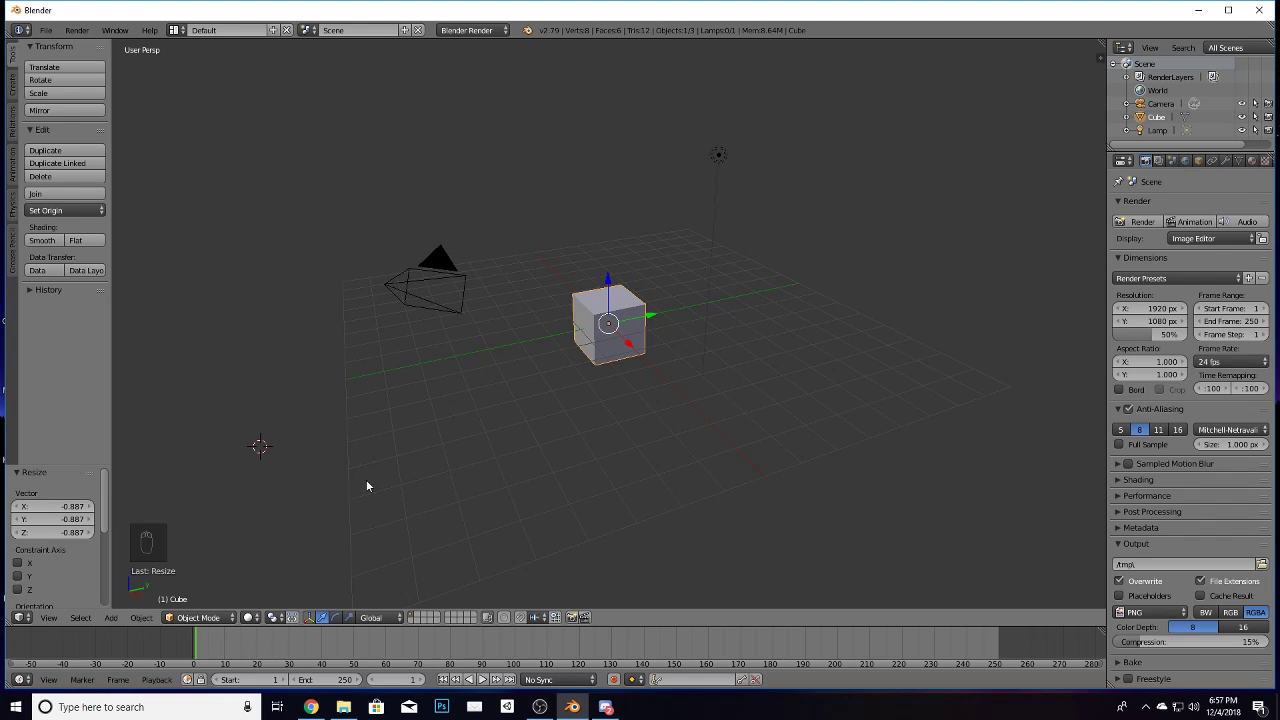
# Step: Preview the 3D View Full, Animation and Compositing screen layouts, and restore the Default layout
pyautogui.click(176, 30)
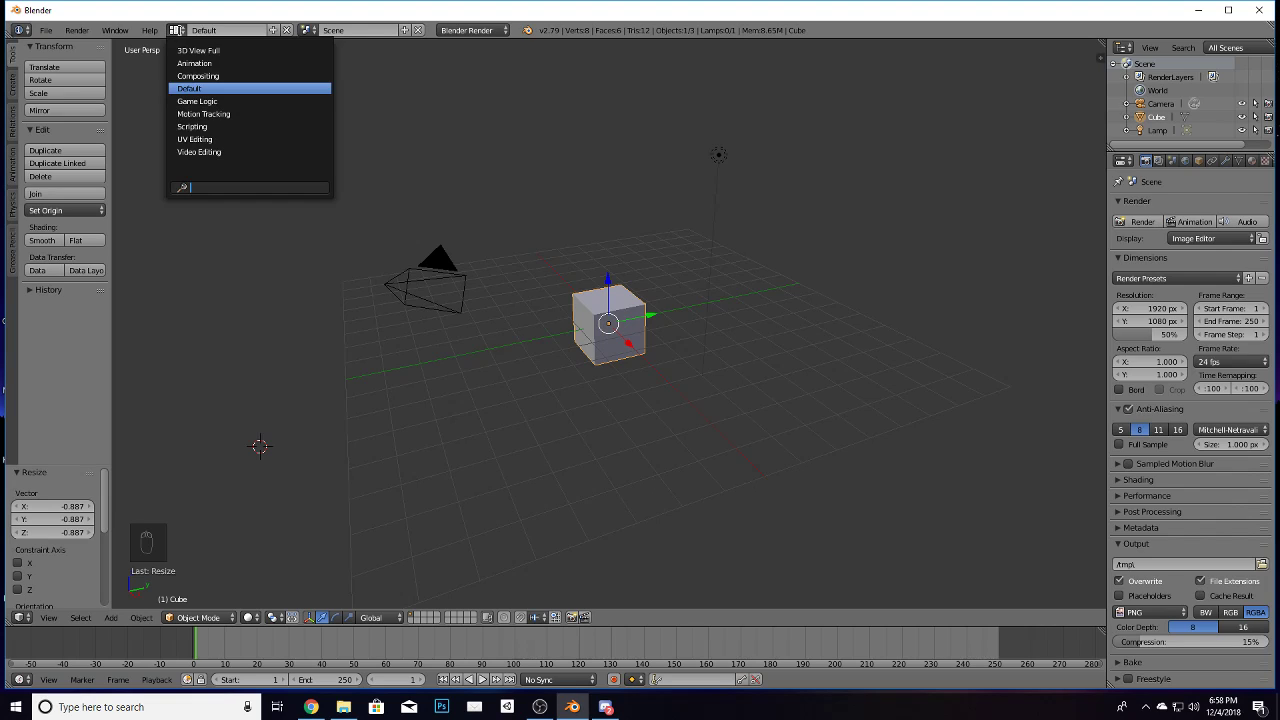
pyautogui.click(194, 51)
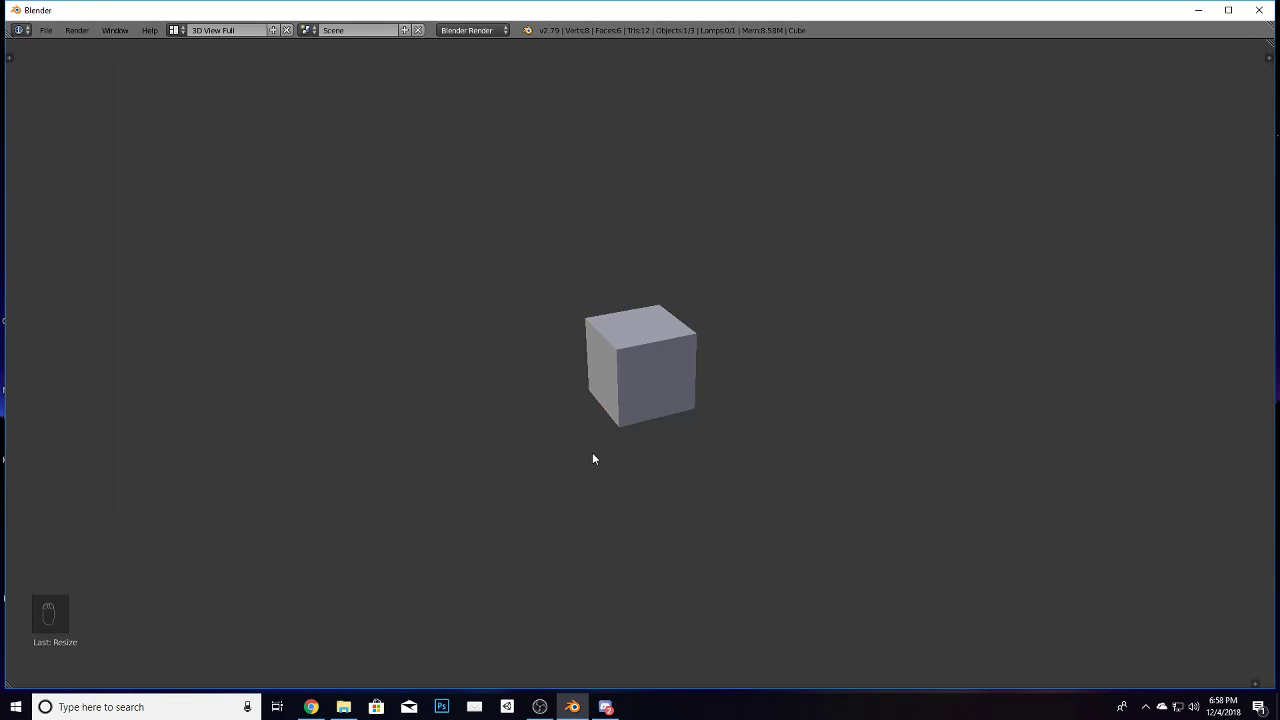
pyautogui.moveTo(680, 404); pyautogui.dragTo(760, 450, button='middle')
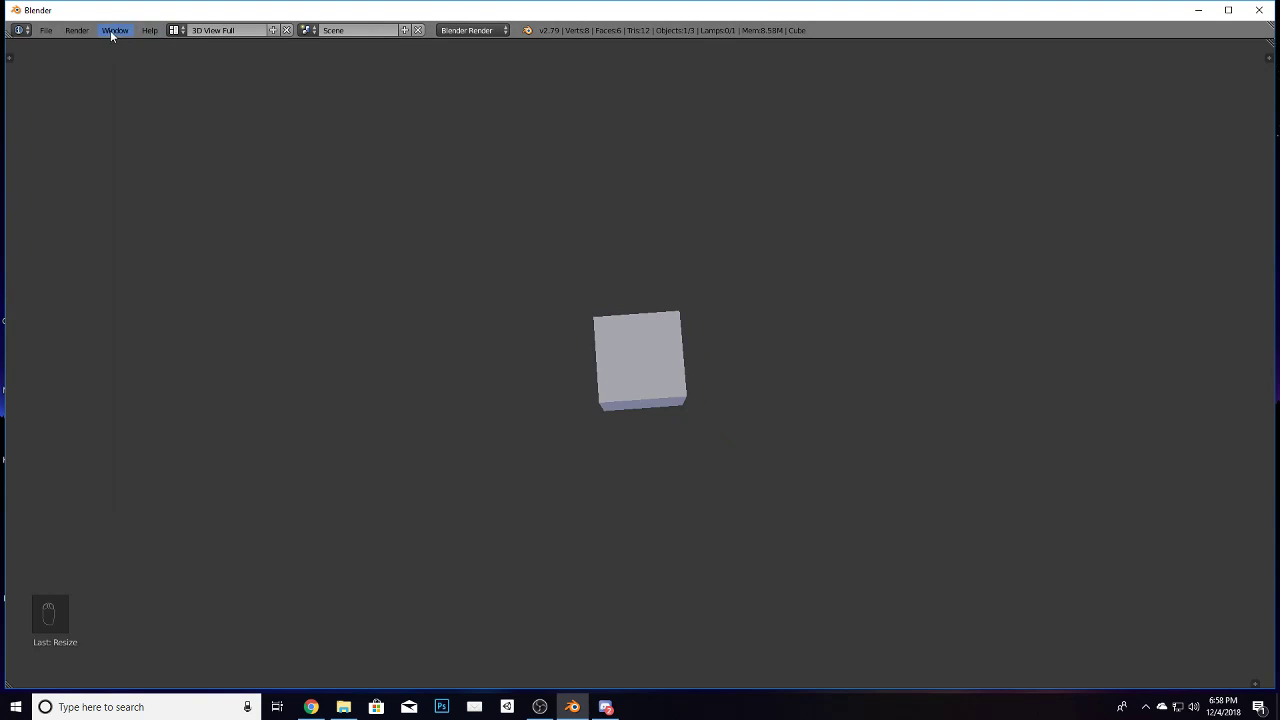
pyautogui.click(175, 30)
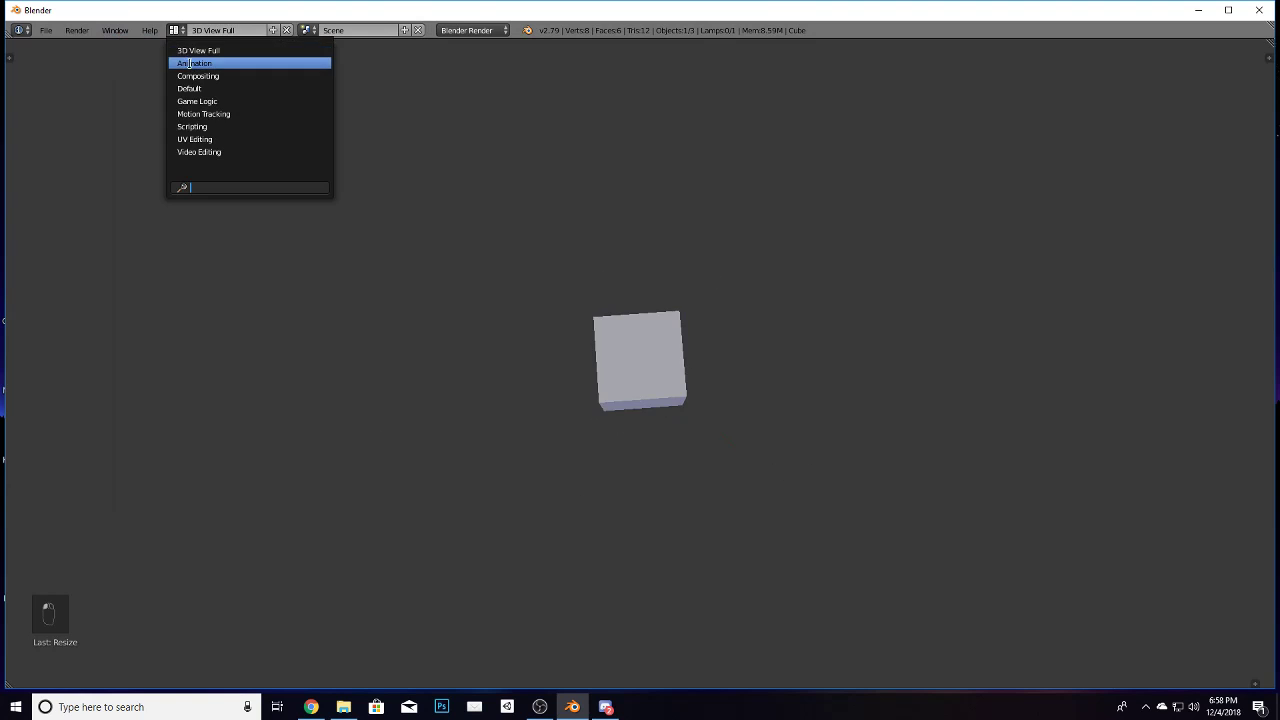
pyautogui.click(189, 63)
pyautogui.click(175, 30)
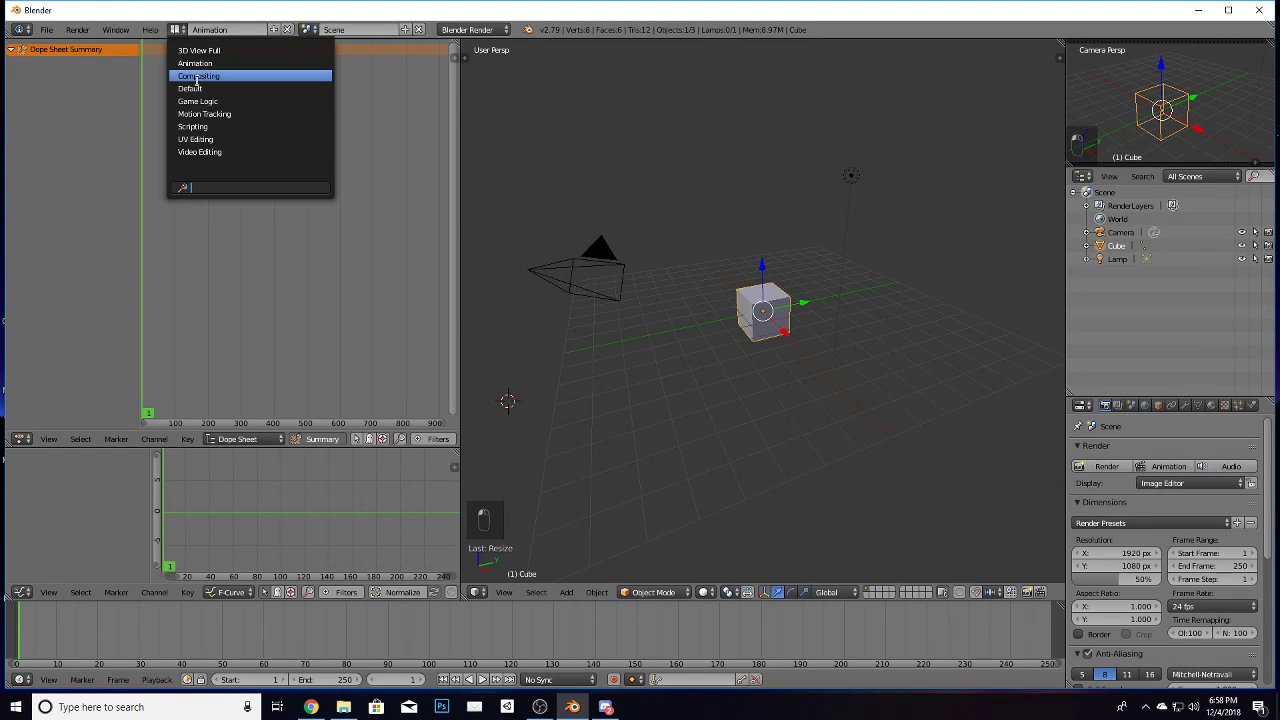
pyautogui.click(197, 76)
pyautogui.click(175, 30)
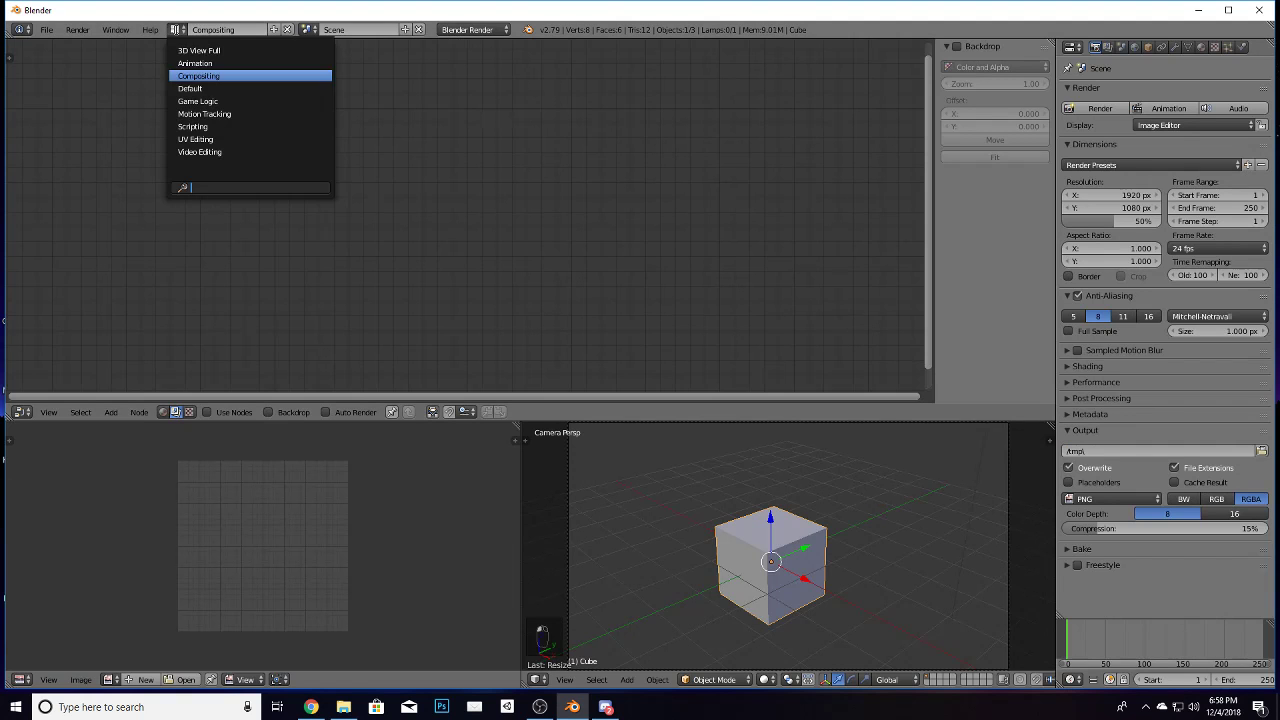
pyautogui.click(192, 89)
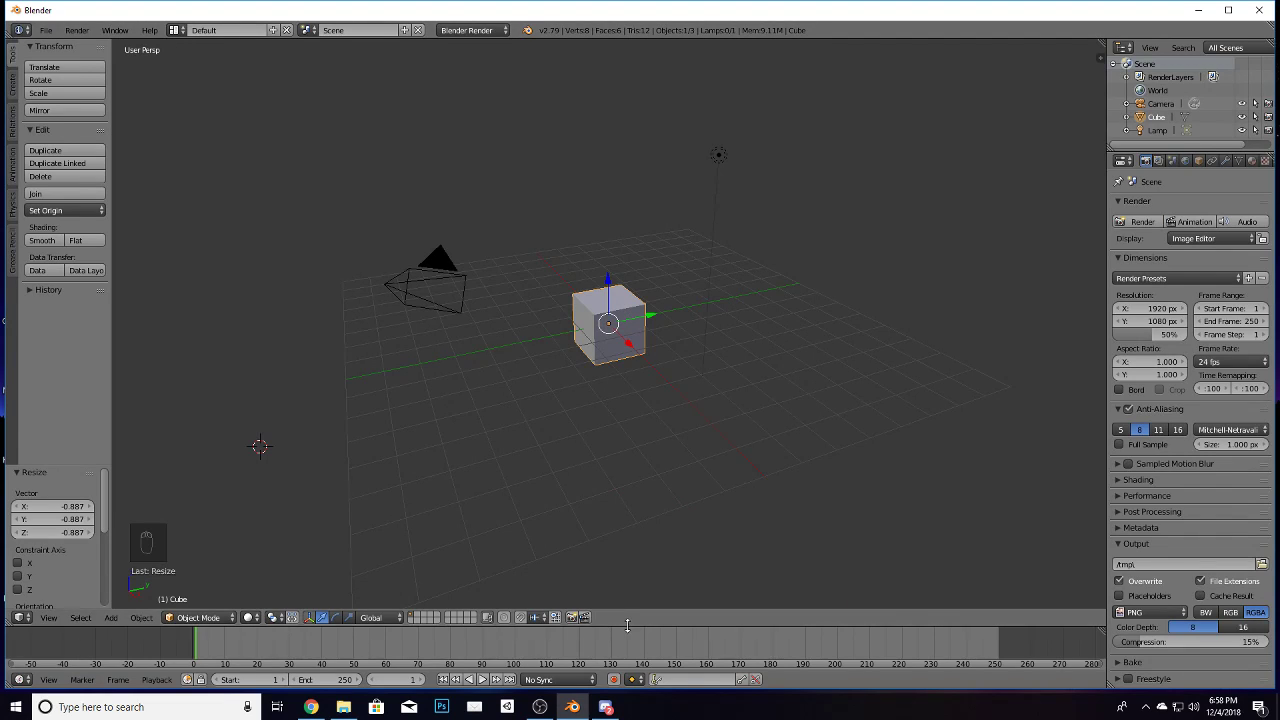
# Step: Enlarge the timeline area upward and widen both the tool shelf and the properties editor
pyautogui.moveTo(627, 626); pyautogui.dragTo(664, 503)
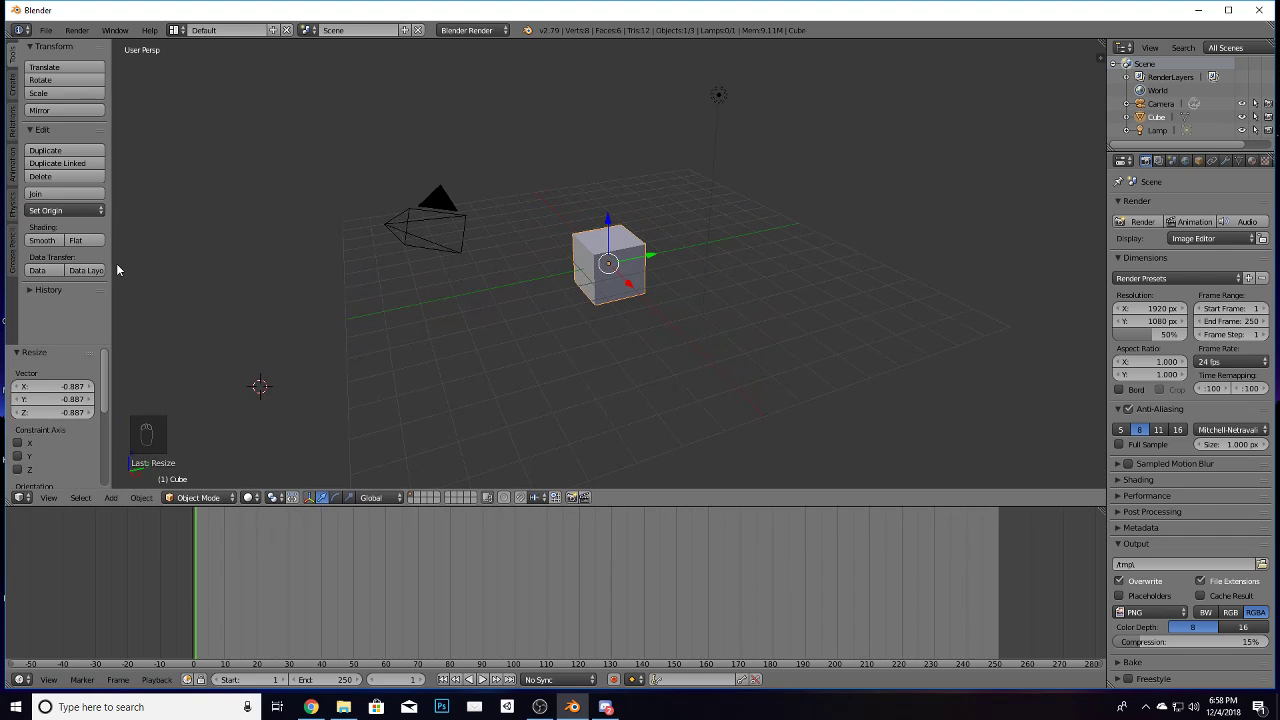
pyautogui.moveTo(113, 255); pyautogui.dragTo(150, 256)
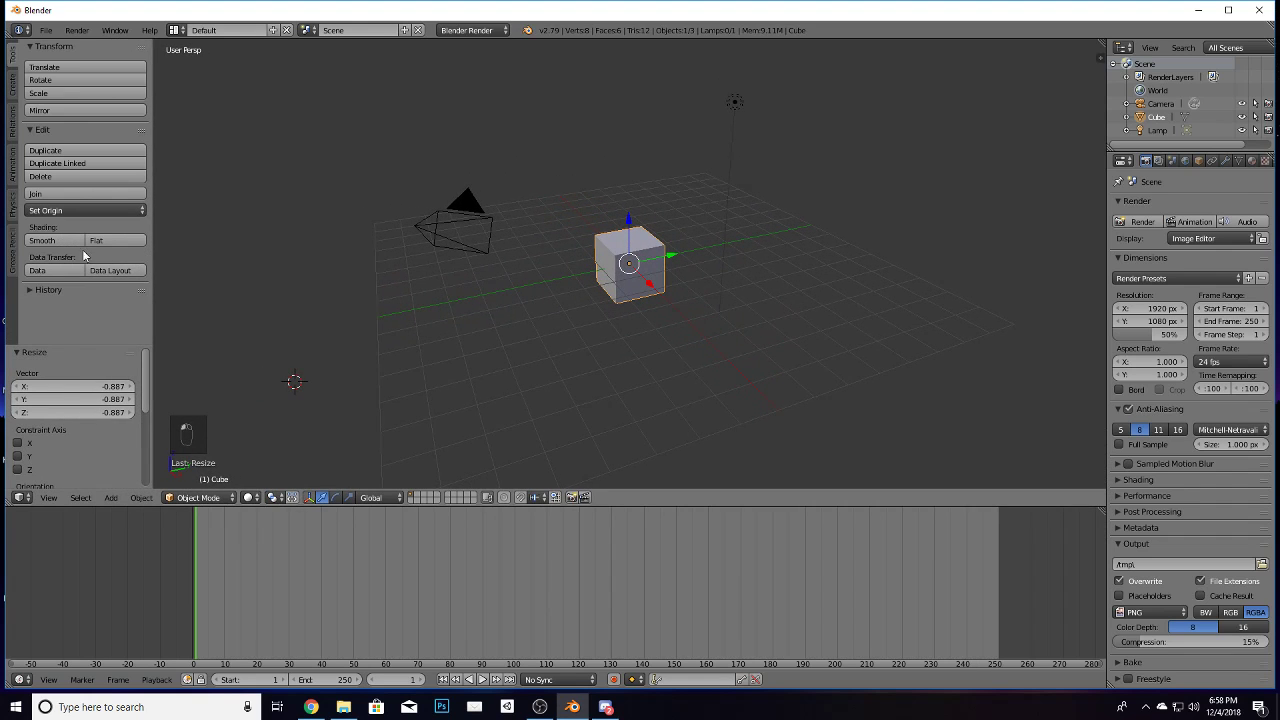
pyautogui.moveTo(1106, 268); pyautogui.dragTo(1079, 268)
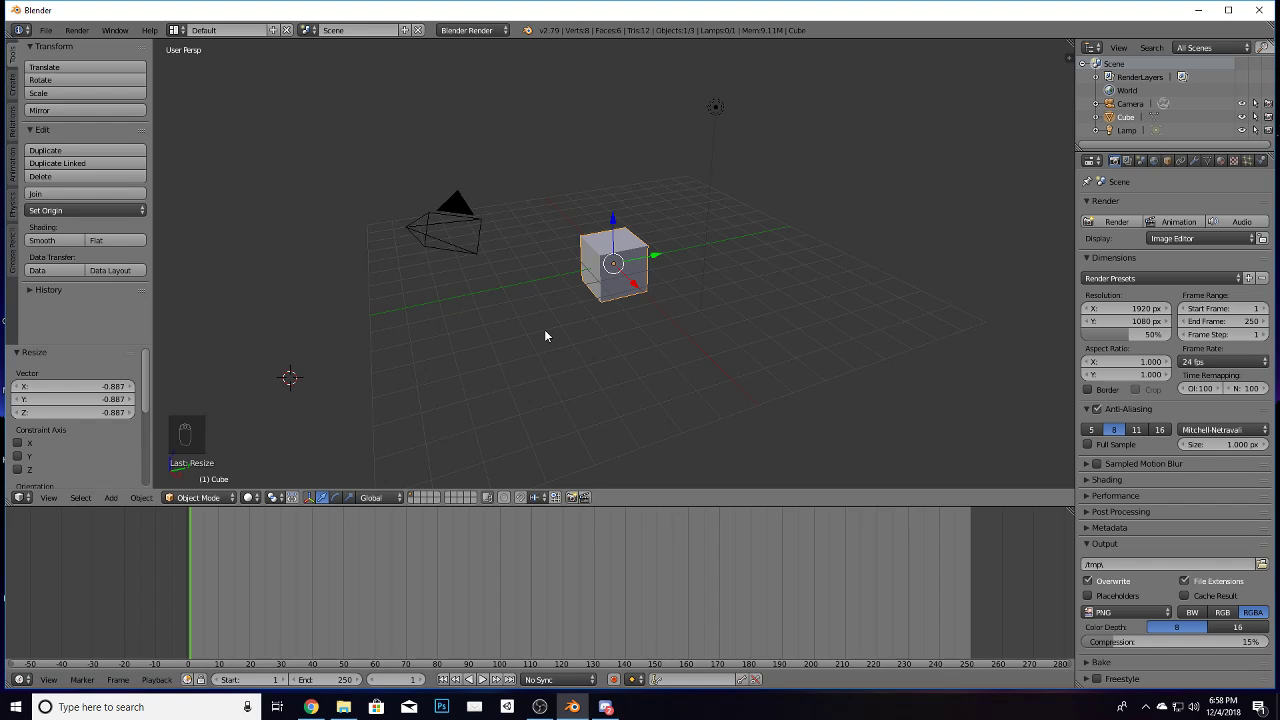
# Step: Delete the default cube from the scene
pyautogui.scroll(8, 600, 350)
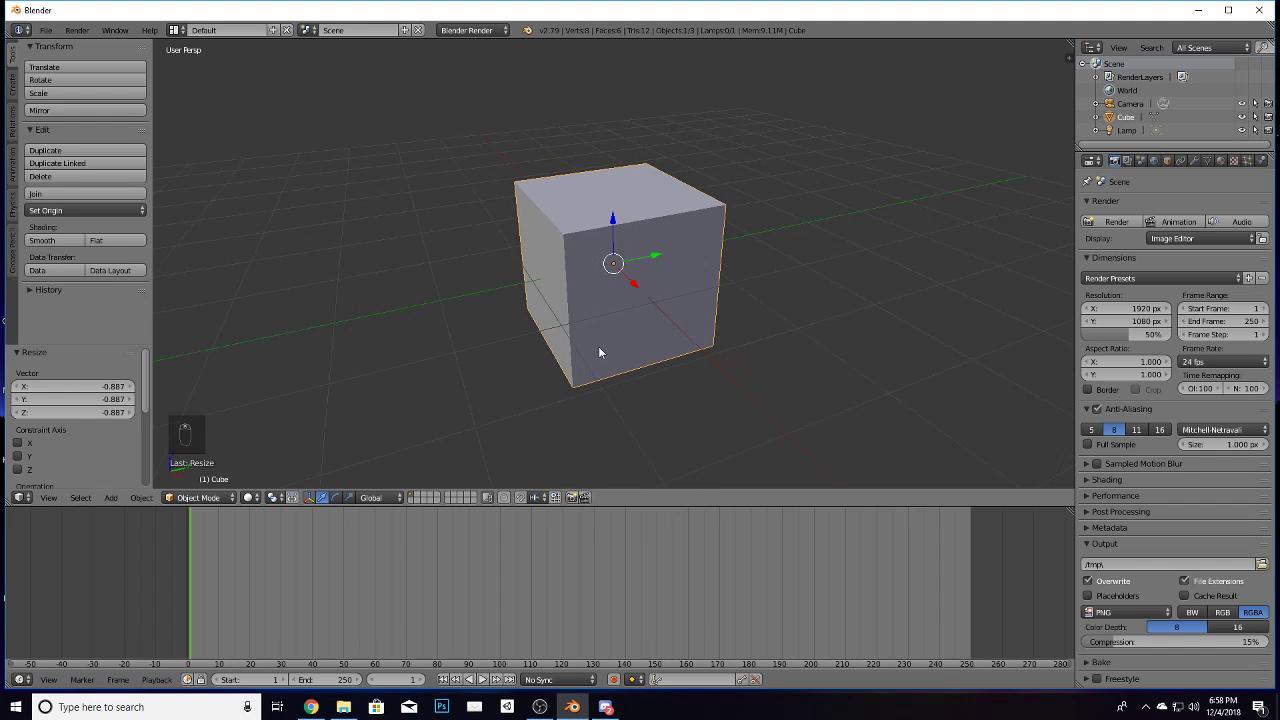
pyautogui.scroll(-5, 600, 350)
pyautogui.moveTo(599, 350); pyautogui.dragTo(608, 378, button='middle')
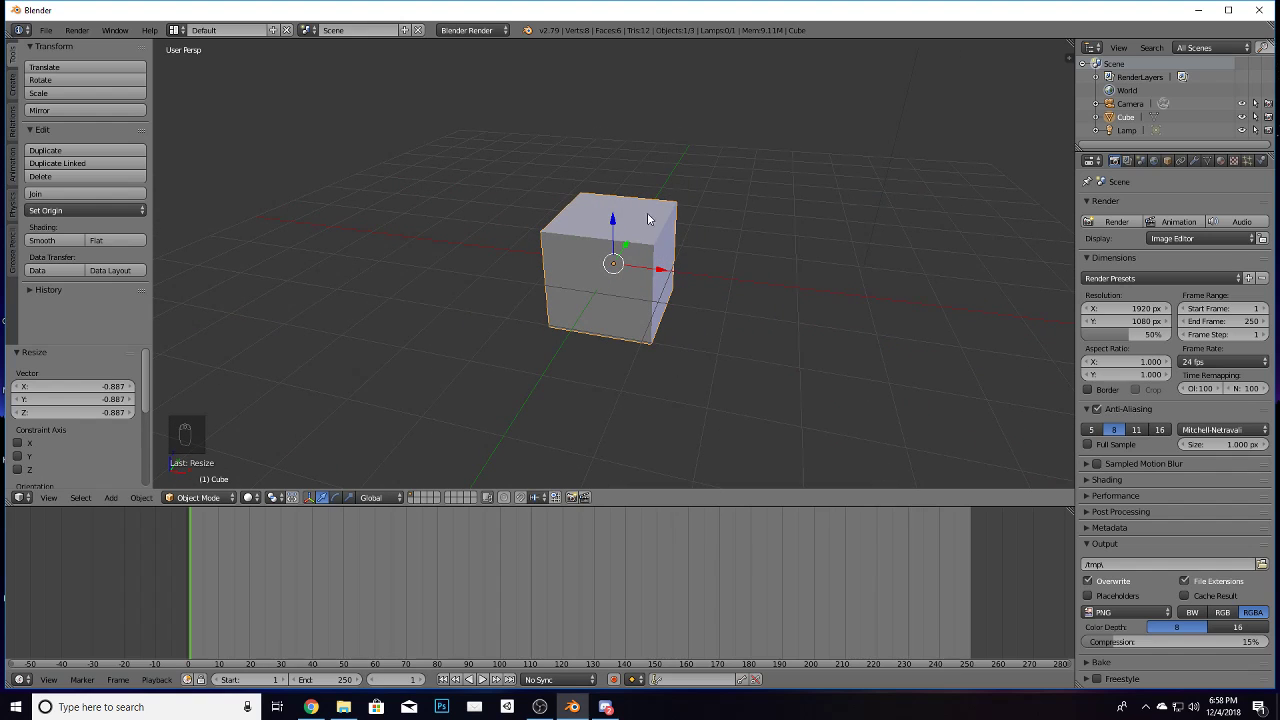
pyautogui.press('Delete')
pyautogui.click(620, 266)
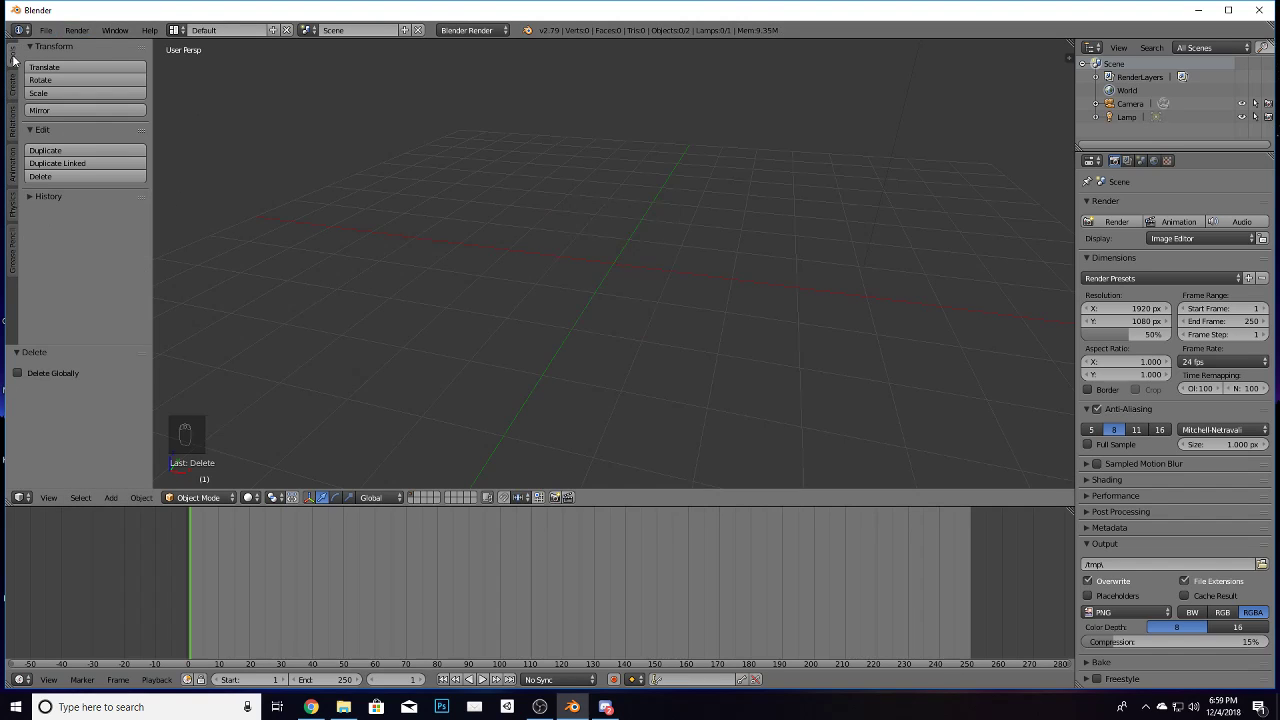
pyautogui.click(13, 88)
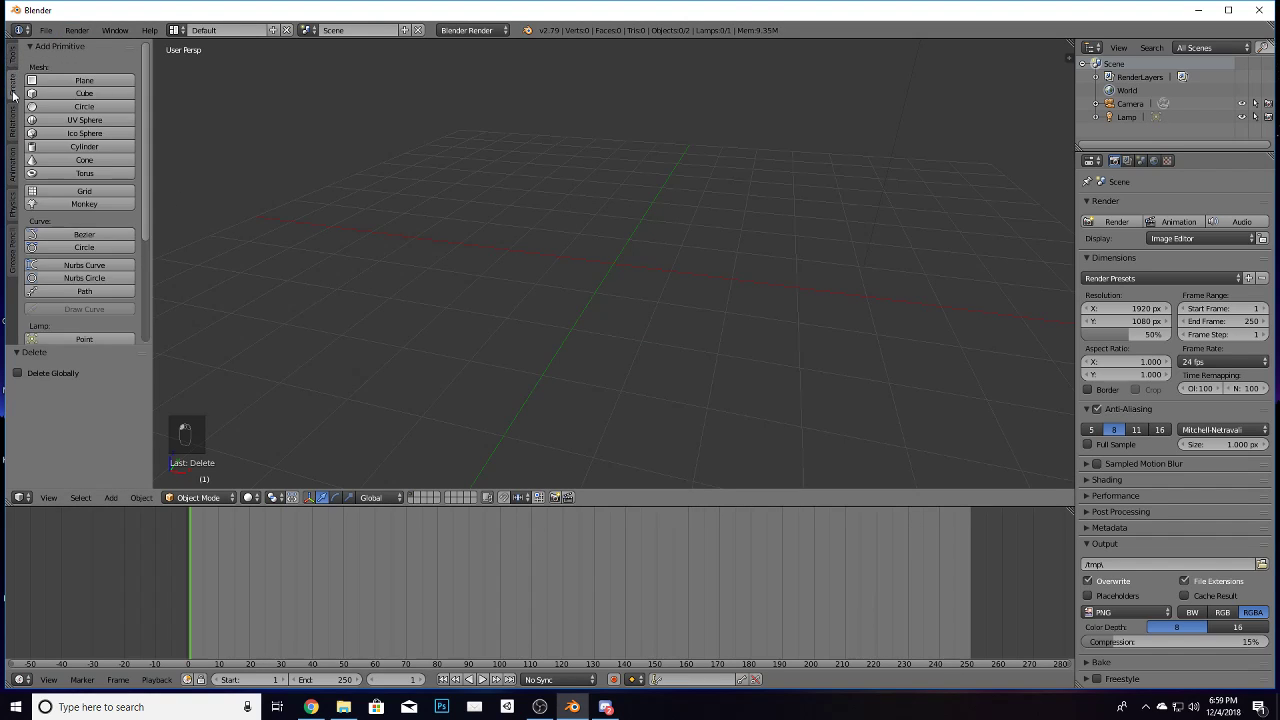
pyautogui.click(13, 122)
pyautogui.click(13, 172)
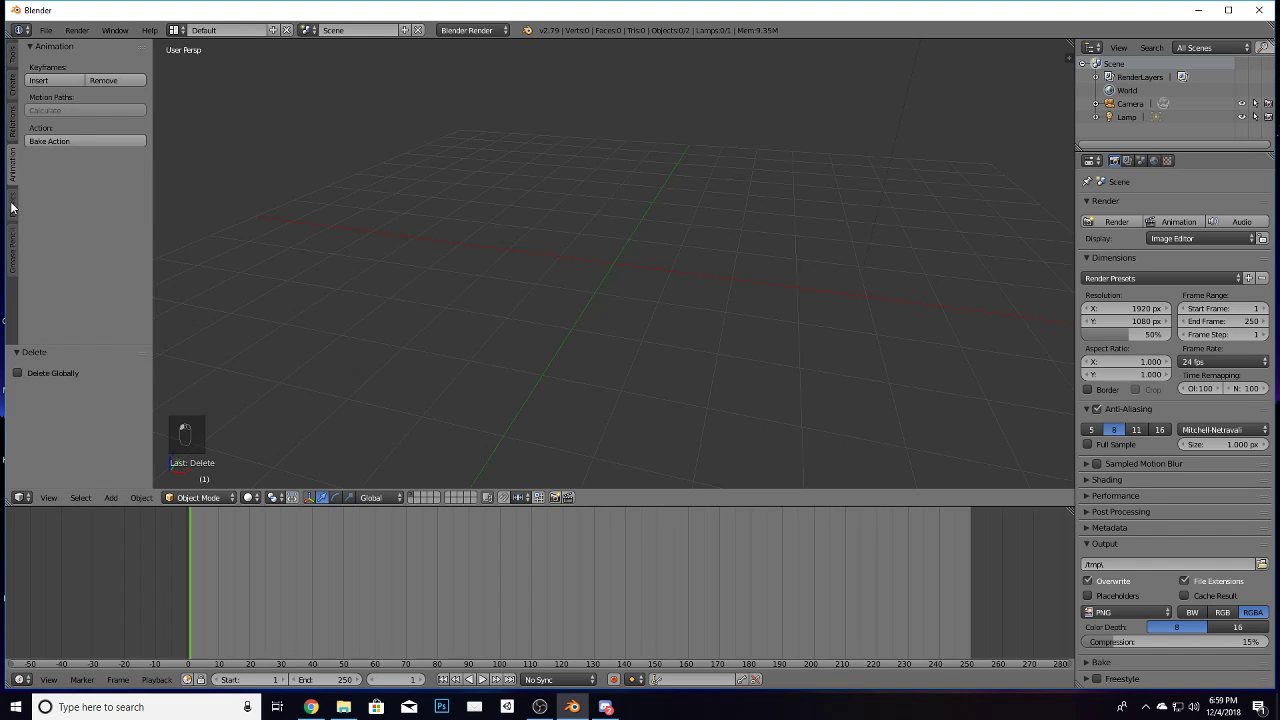
pyautogui.click(13, 210)
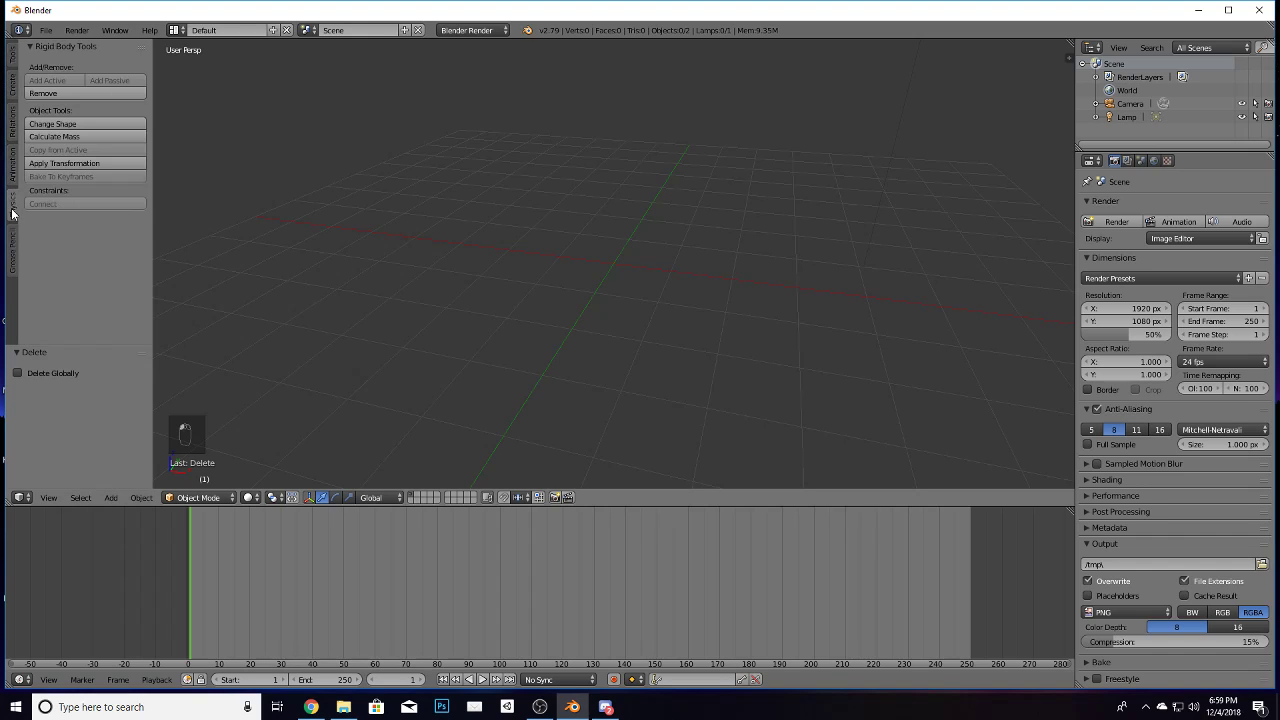
# Step: Add a mesh cube with a radius of 1 at the 3D cursor
pyautogui.click(13, 92)
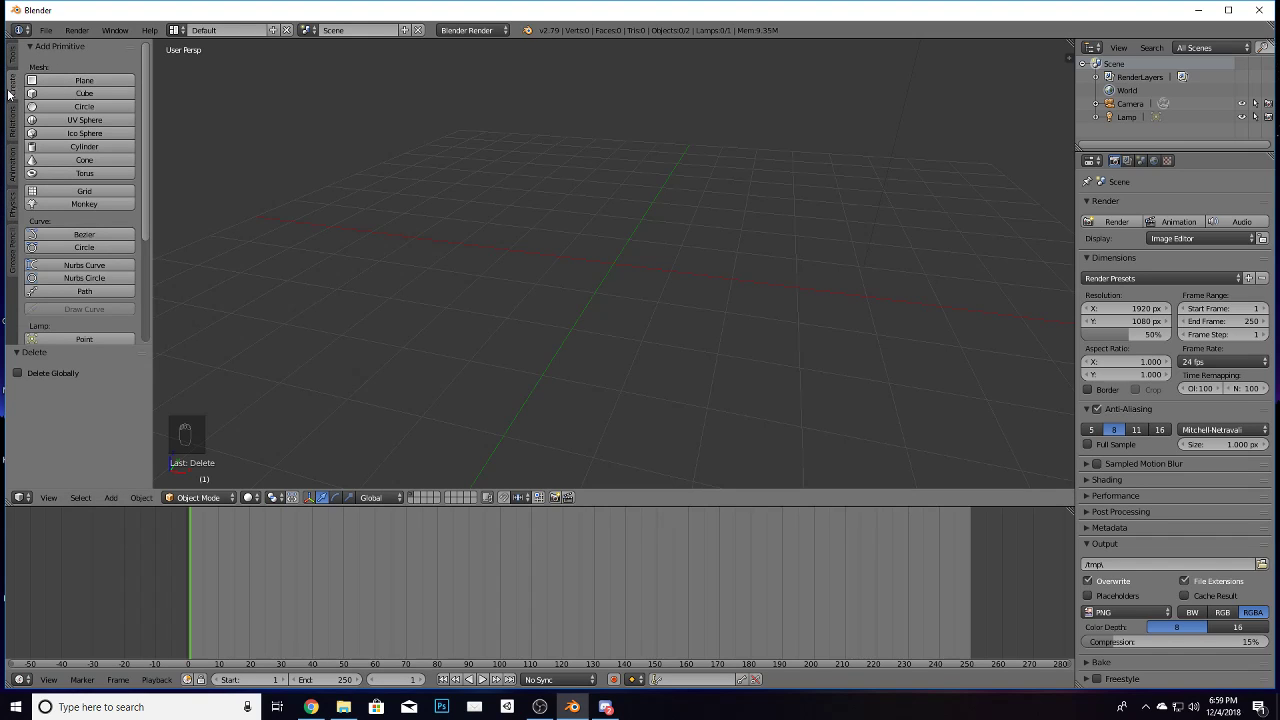
pyautogui.click(84, 93)
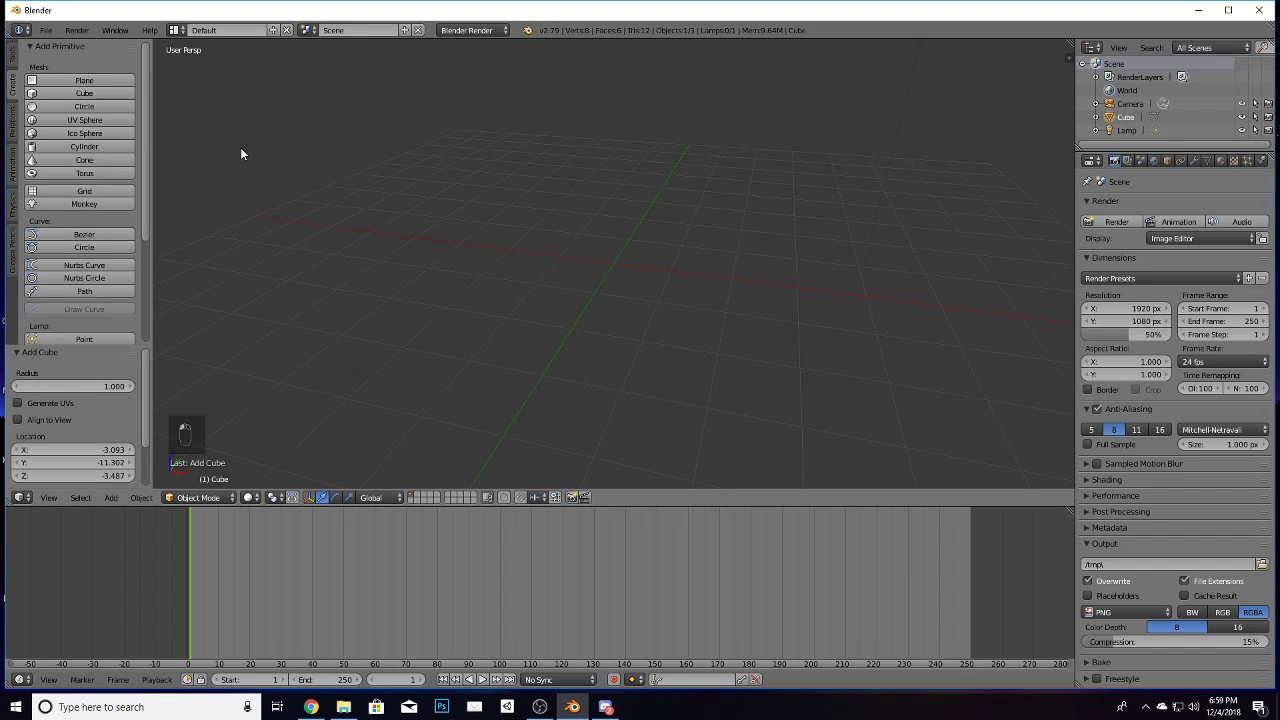
pyautogui.scroll(-6, 534, 323)
pyautogui.scroll(3, 530, 410)
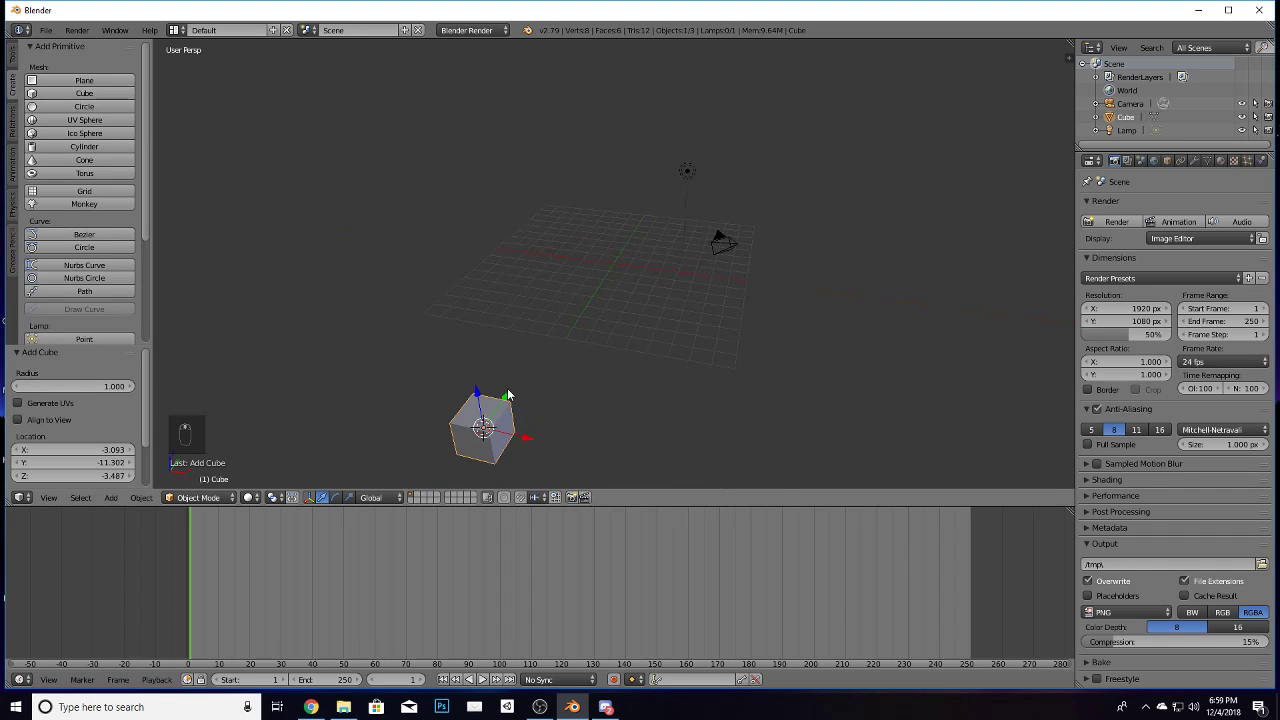
# Step: Move the cube to the middle of the grid, shifting it about 17.2 units along Y and 0.97 units along X
pyautogui.moveTo(510, 396); pyautogui.dragTo(632, 237)
pyautogui.press('KP_Decimal')
pyautogui.moveTo(517, 368)
pyautogui.mouseDown(button='middle')
pyautogui.moveTo(669, 357)
pyautogui.moveTo(520, 363)
pyautogui.moveTo(483, 390)
pyautogui.moveTo(528, 381)
pyautogui.mouseUp(button='middle')
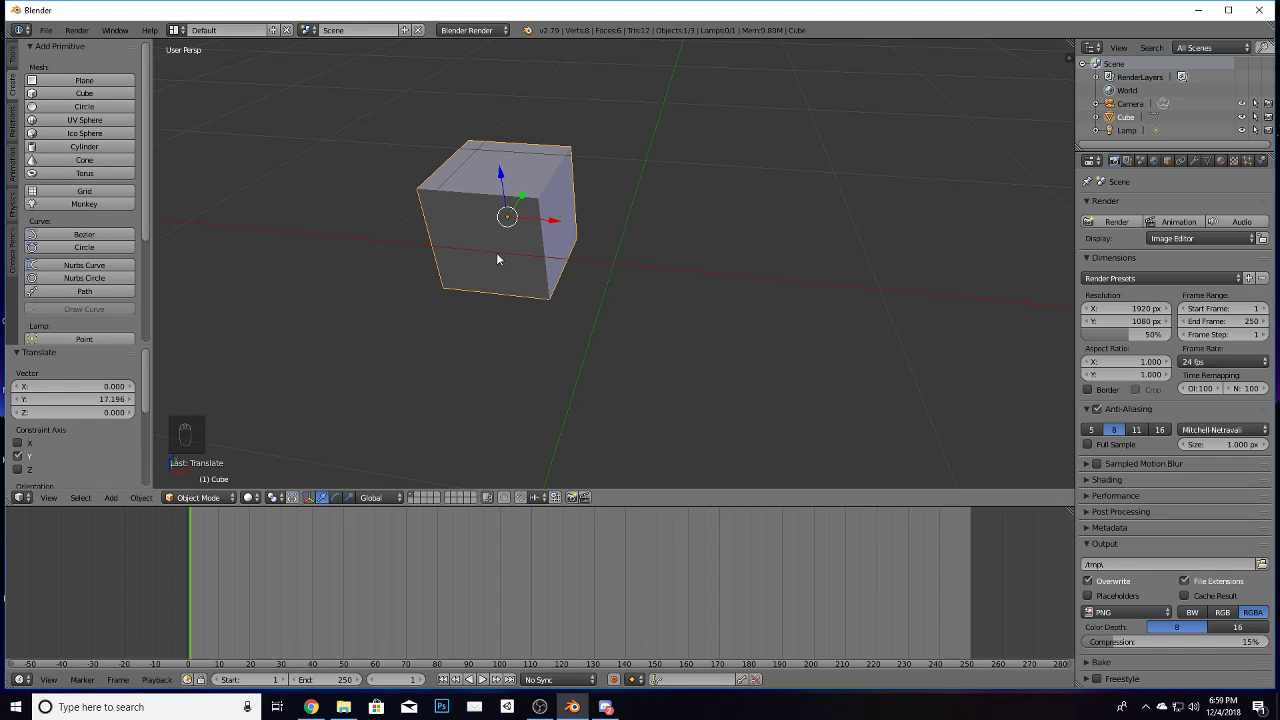
pyautogui.moveTo(480, 320); pyautogui.dragTo(414, 309, button='middle')
pyautogui.moveTo(568, 368)
pyautogui.mouseDown(button='middle')
pyautogui.moveTo(591, 384)
pyautogui.moveTo(589, 451)
pyautogui.moveTo(580, 357)
pyautogui.mouseUp(button='middle')
pyautogui.moveTo(576, 216); pyautogui.dragTo(571, 290)
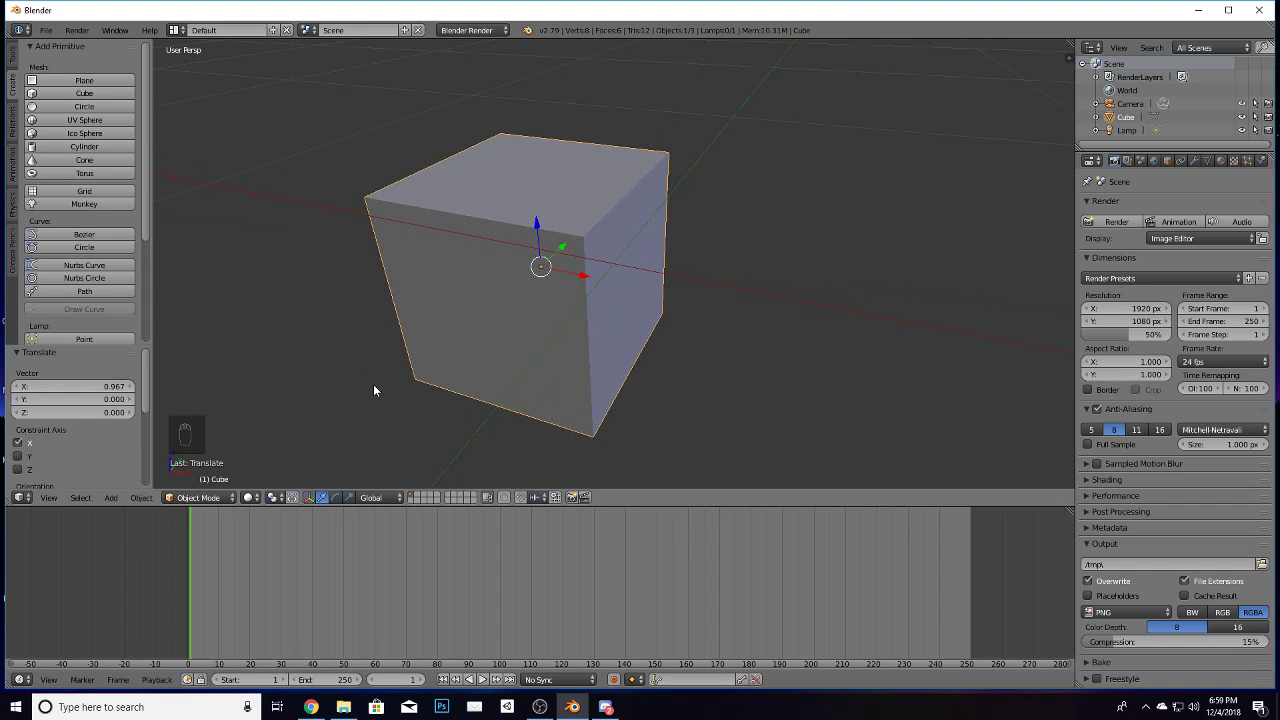
# Step: Enter Edit Mode on the cube, try the edge and vertex select modes, and set face select mode
pyautogui.press('Tab')
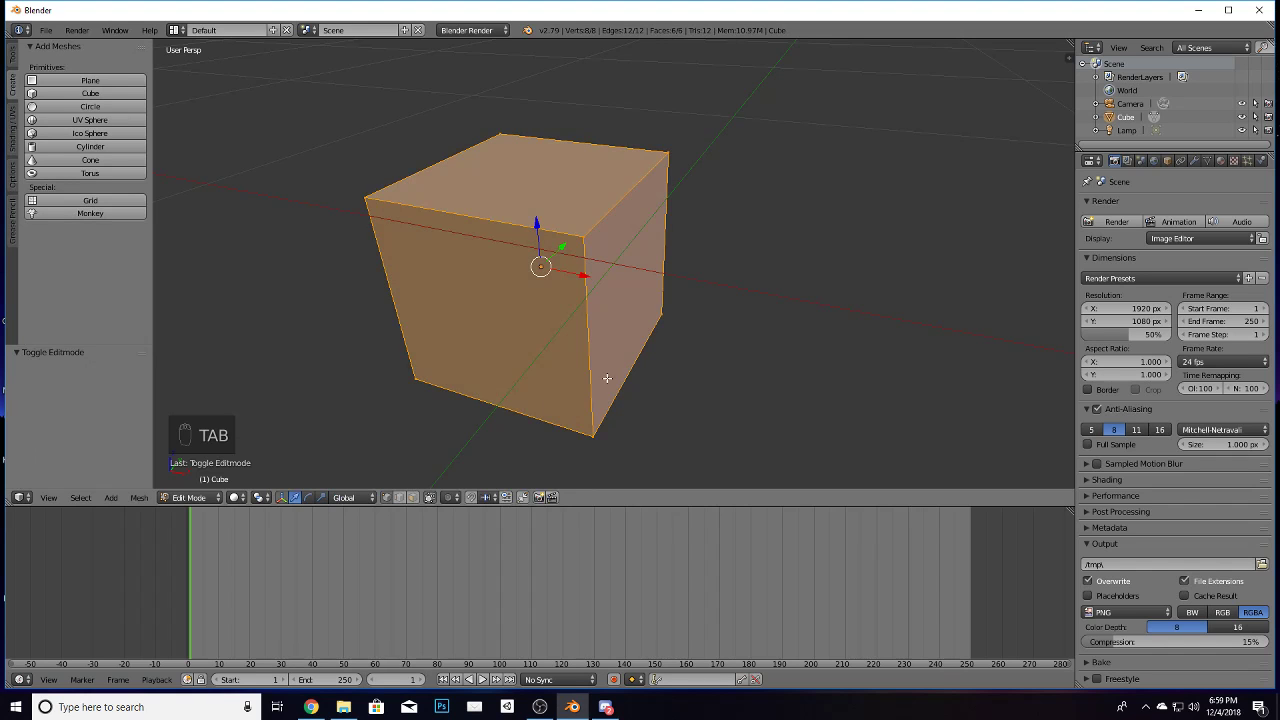
pyautogui.moveTo(364, 366)
pyautogui.mouseDown(button='middle')
pyautogui.moveTo(397, 366)
pyautogui.moveTo(369, 371)
pyautogui.mouseUp(button='middle')
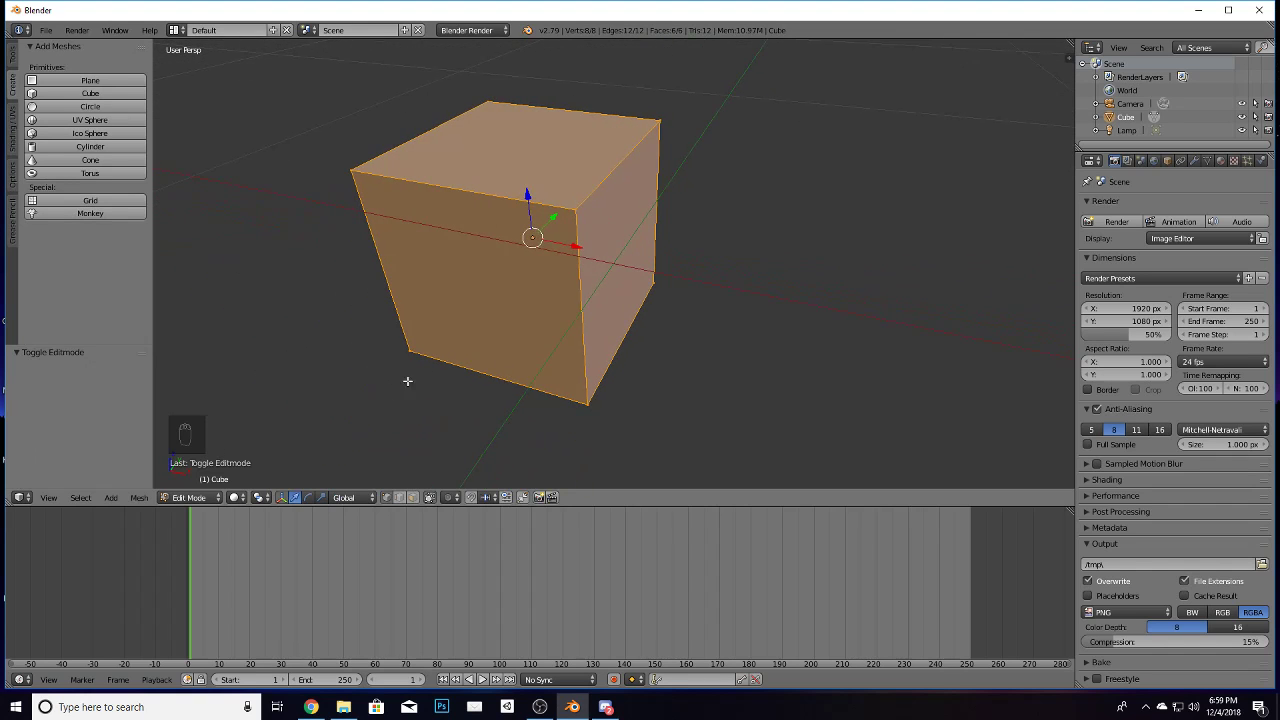
pyautogui.click(413, 498)
pyautogui.click(400, 497)
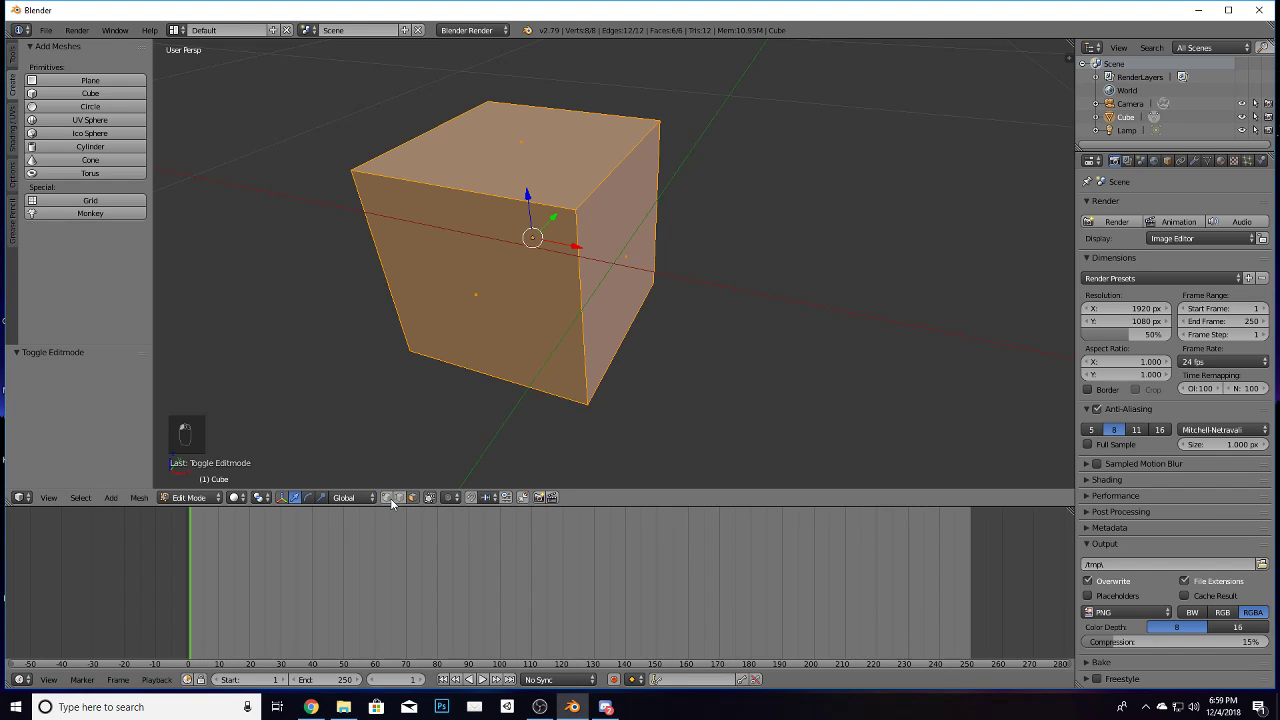
pyautogui.click(388, 498)
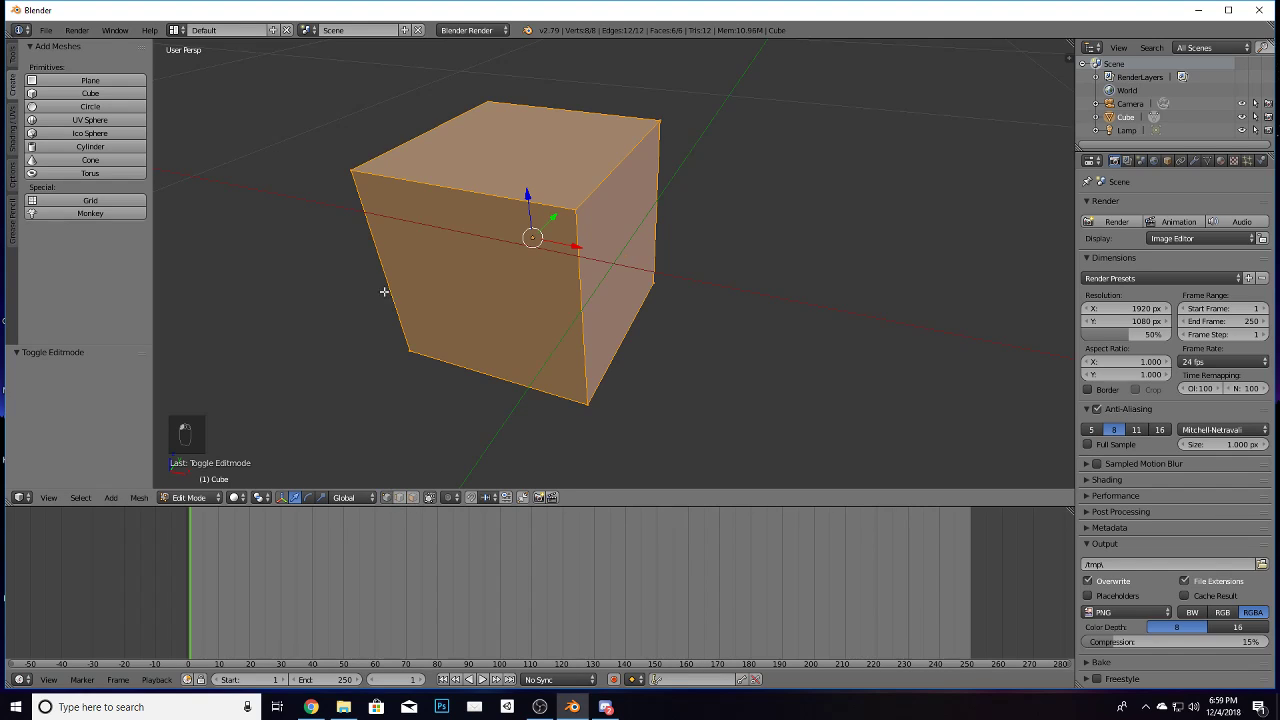
pyautogui.click(411, 497)
# Step: Select the cube's top face and lower it slightly along Z, with a final upward adjustment of about 0.065 units
pyautogui.click(513, 148)
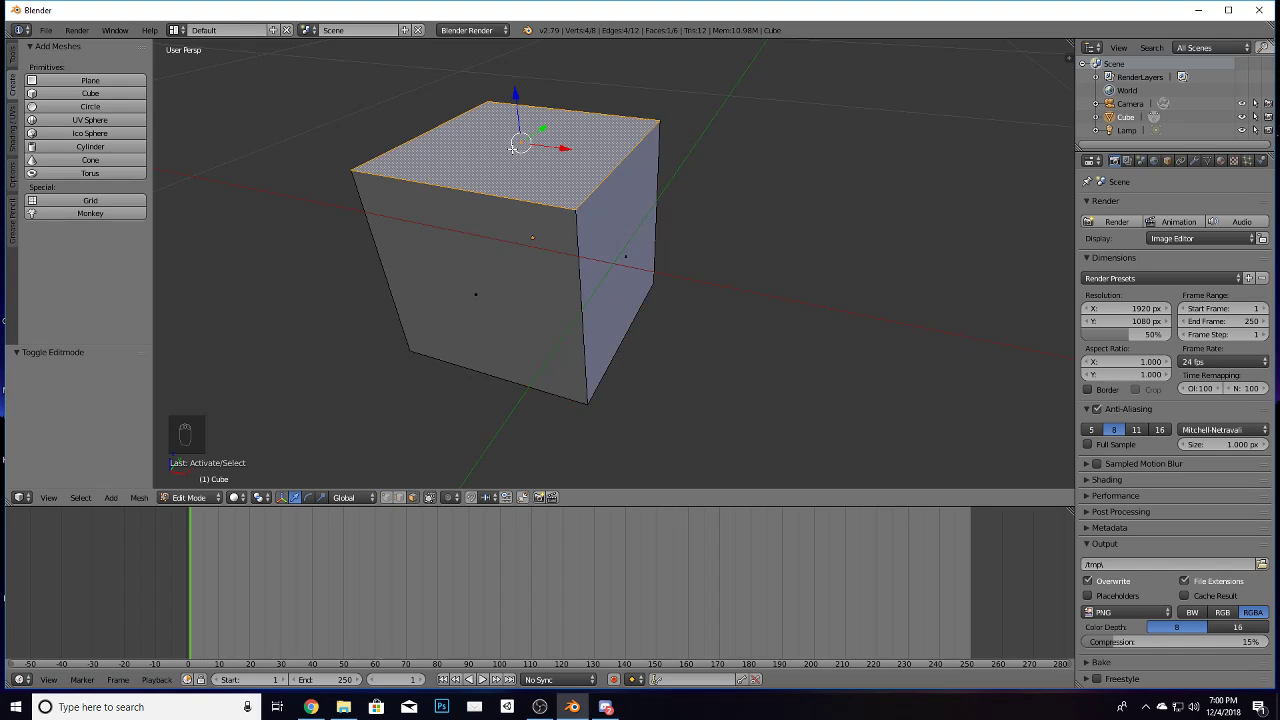
pyautogui.moveTo(514, 97); pyautogui.dragTo(507, 125)
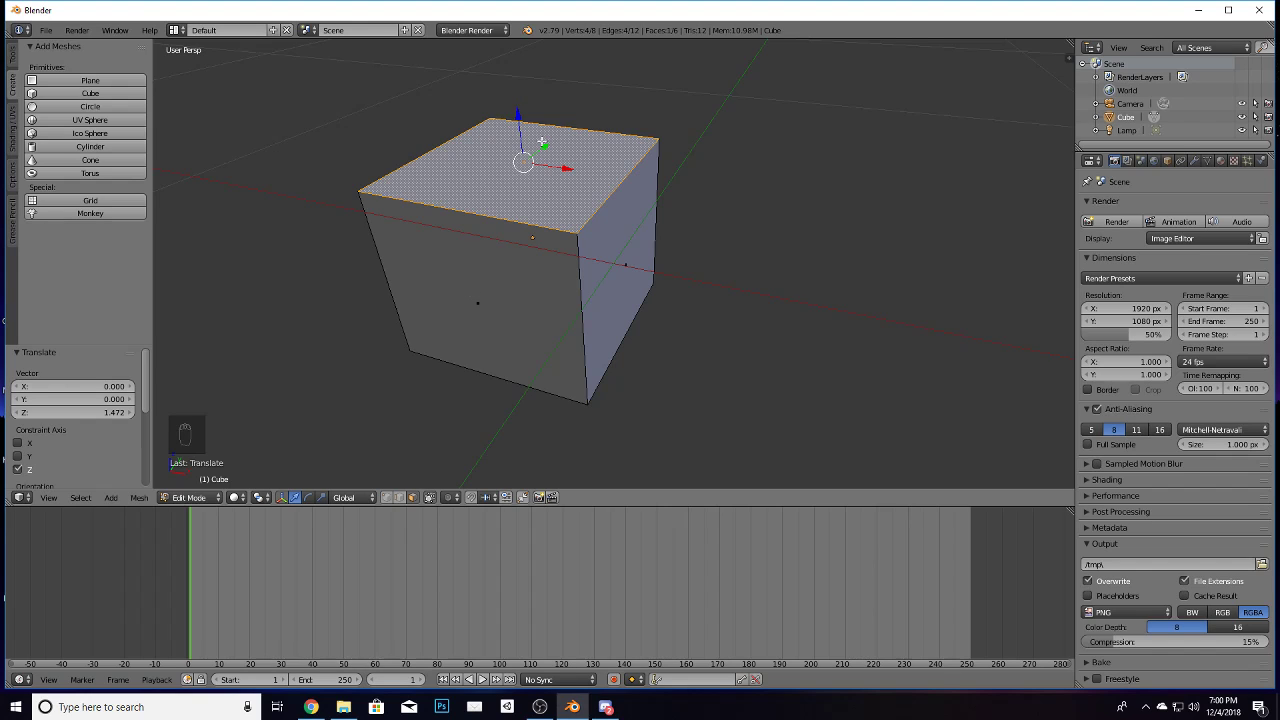
pyautogui.moveTo(516, 118)
pyautogui.mouseDown()
pyautogui.moveTo(523, 49)
pyautogui.moveTo(530, 140)
pyautogui.moveTo(509, 152)
pyautogui.moveTo(517, 114)
pyautogui.mouseUp()
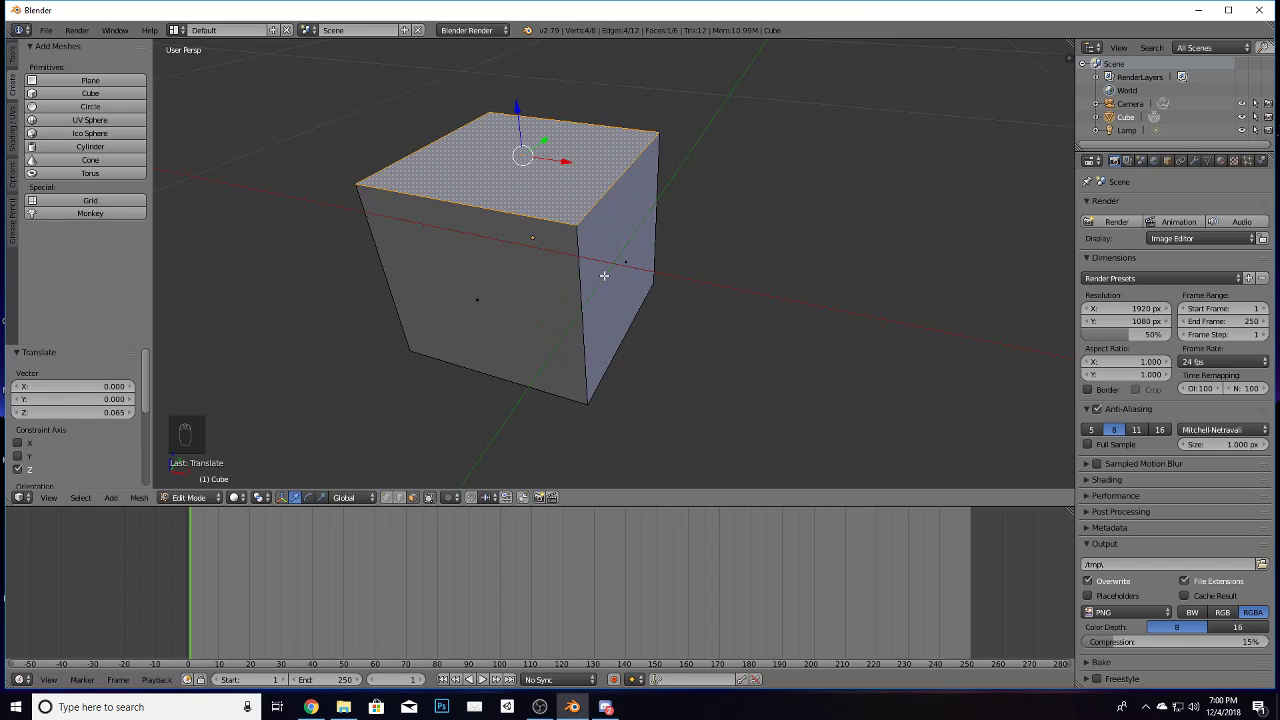
# Step: Move the cube's +X side face outward about 0.126 units along X and its front face about -0.546 units along Y
pyautogui.rightClick(614, 266)
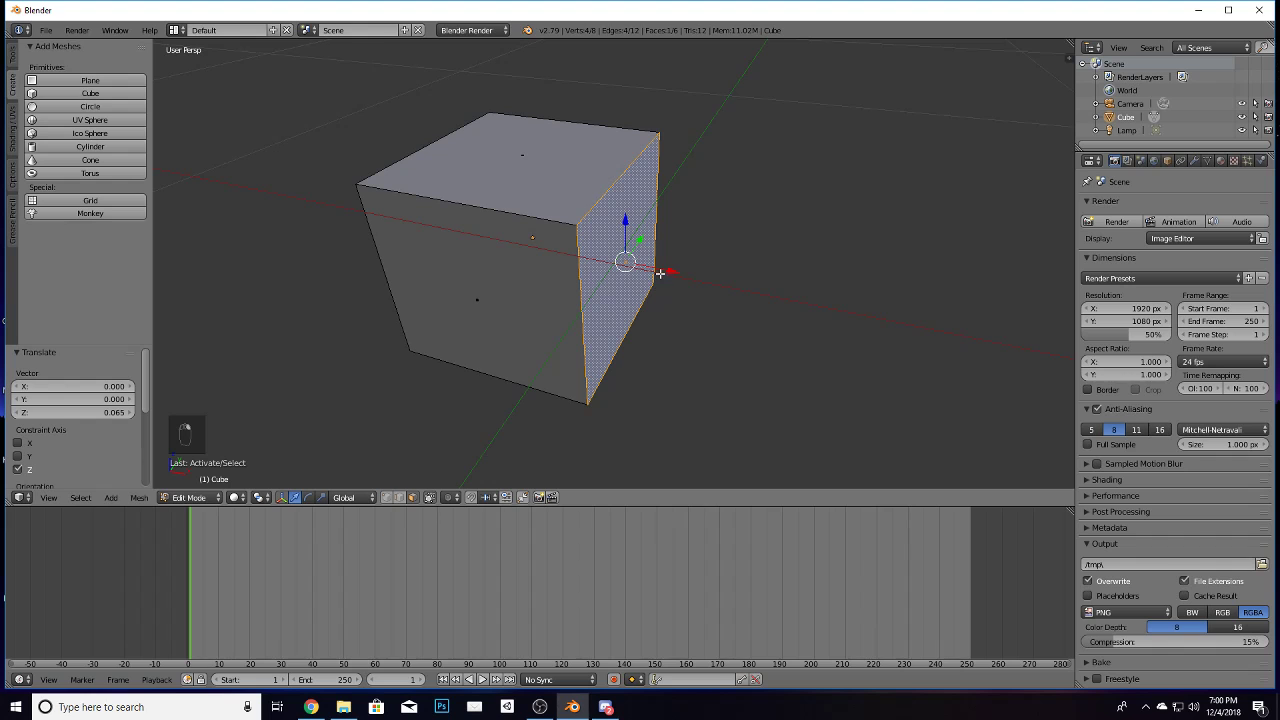
pyautogui.moveTo(660, 272); pyautogui.dragTo(677, 303)
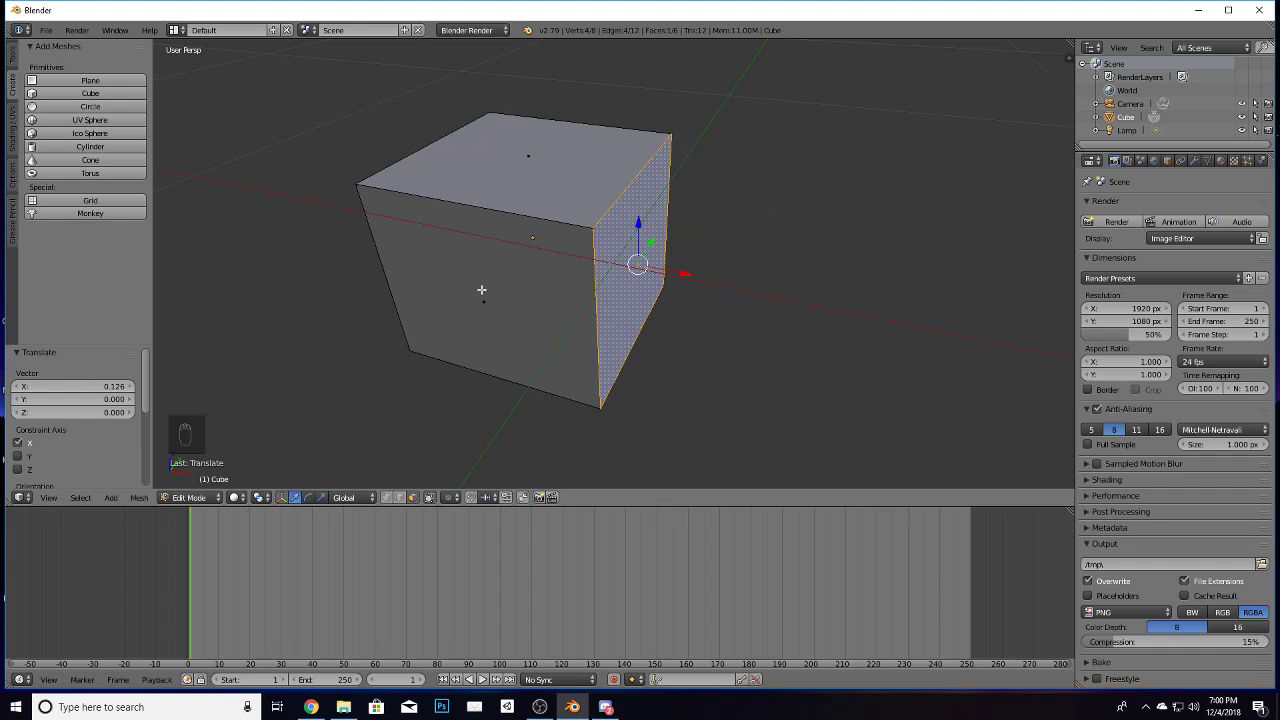
pyautogui.rightClick(486, 304)
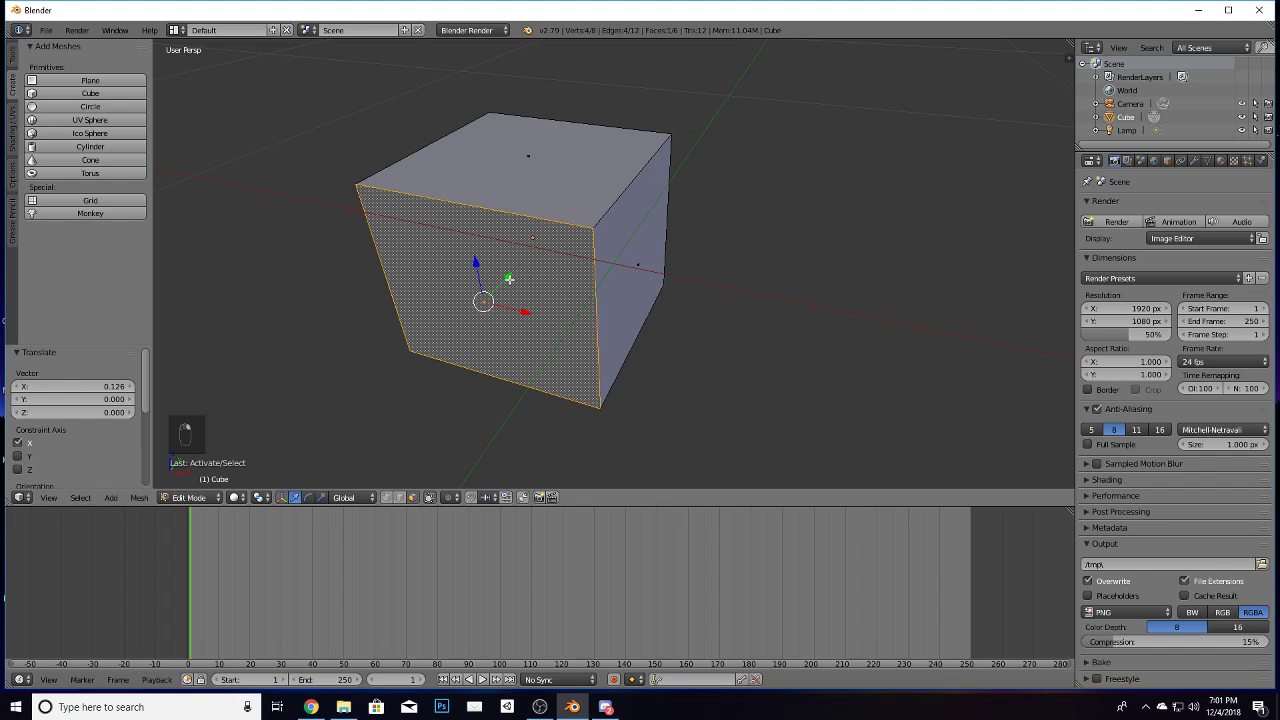
pyautogui.moveTo(508, 279); pyautogui.dragTo(488, 334)
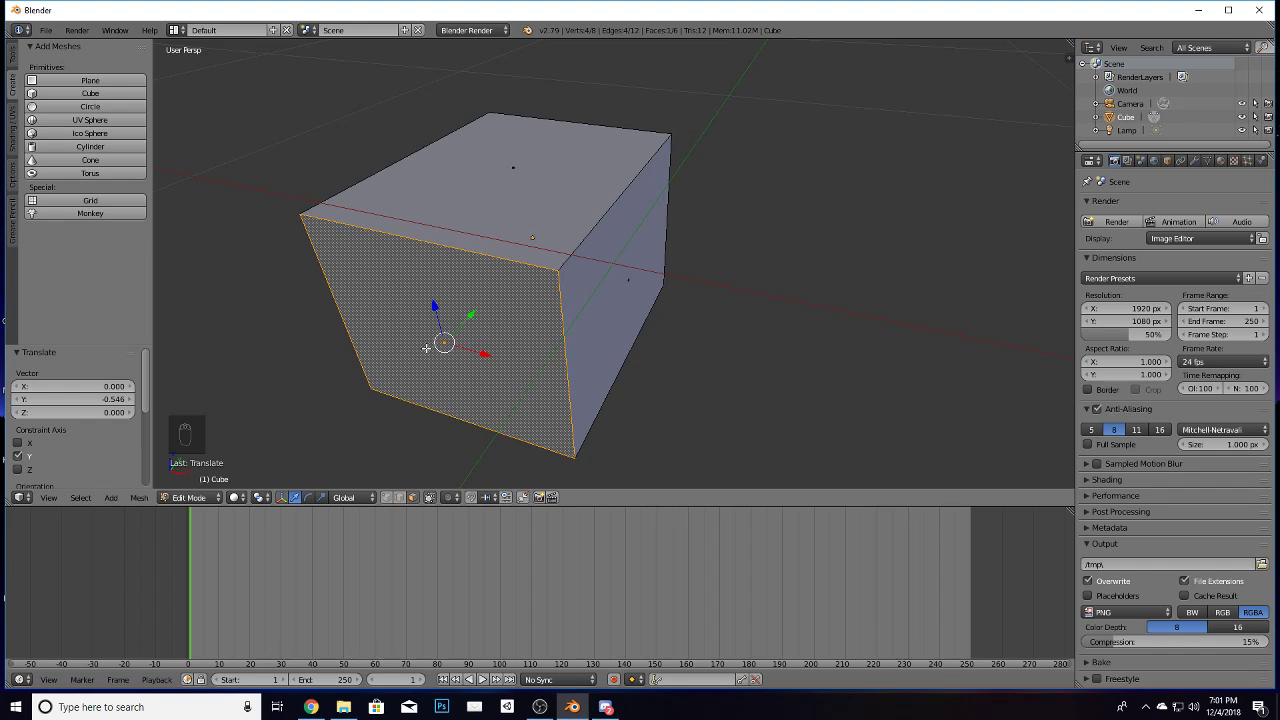
# Step: Move the cube's selected front face outward about -0.988 units along Y
pyautogui.moveTo(690, 375); pyautogui.dragTo(655, 397, button='middle')
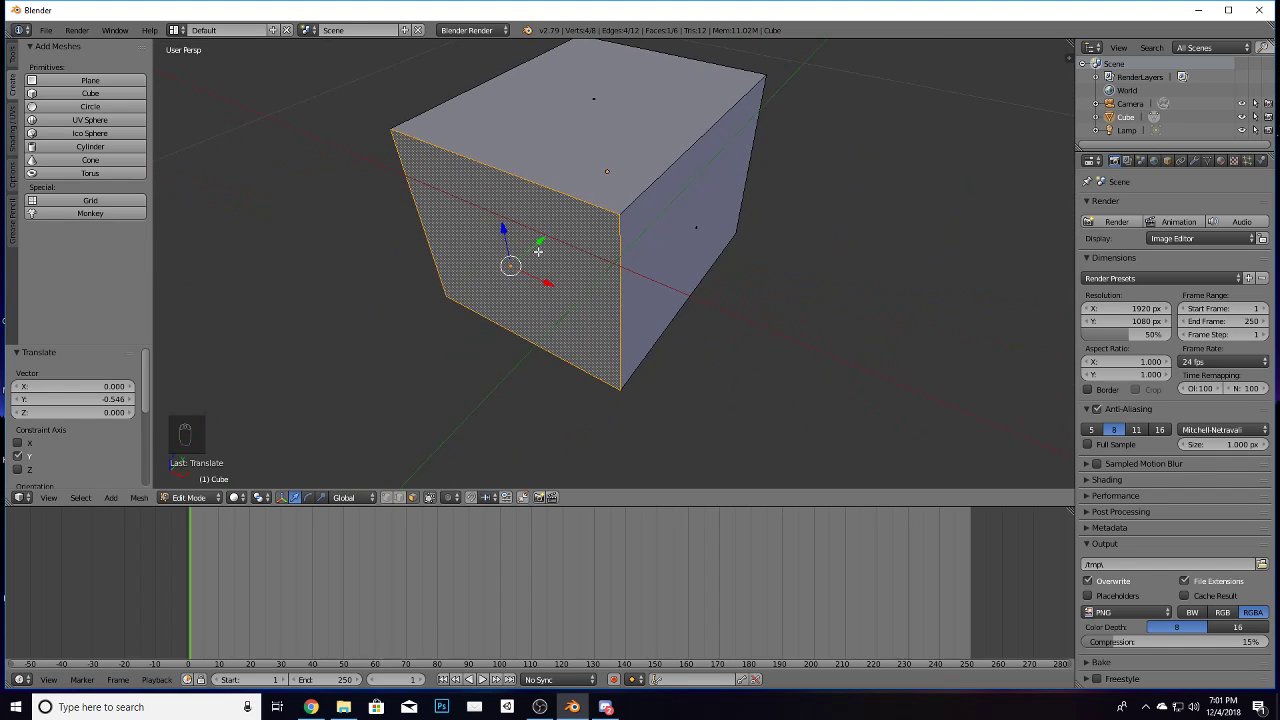
pyautogui.press('g')
pyautogui.press('y')
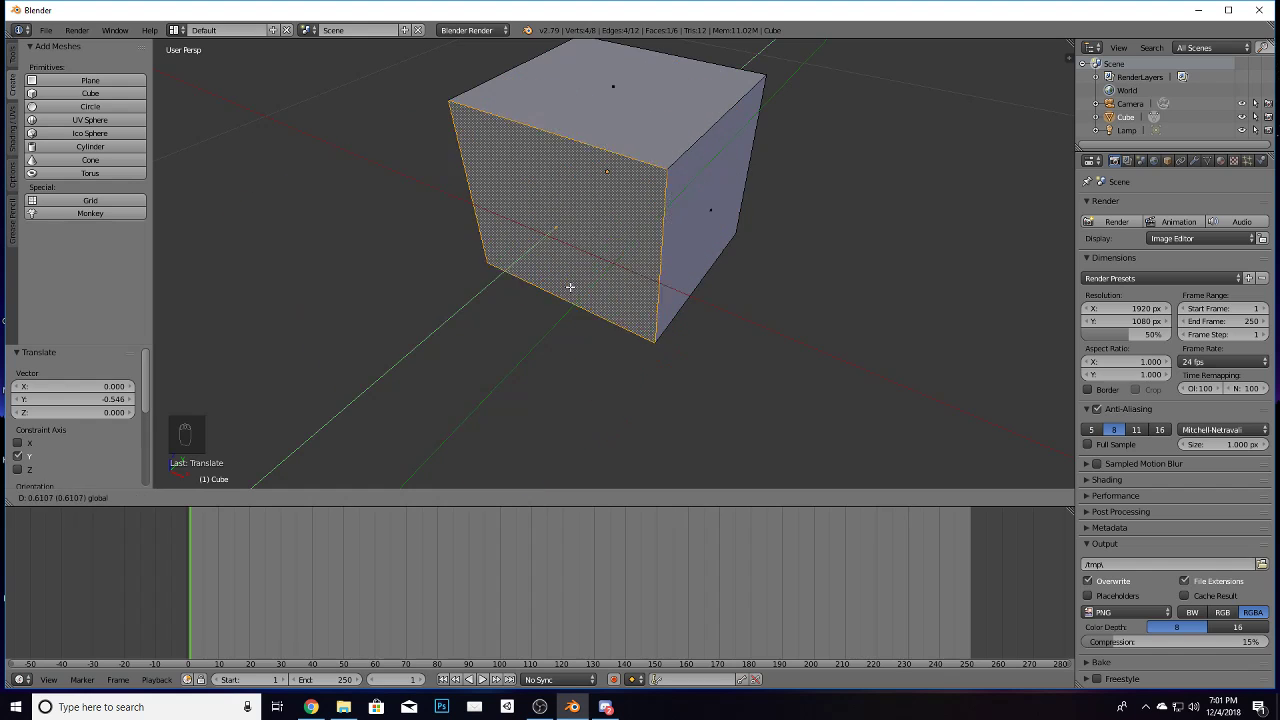
pyautogui.moveTo(650, 224)
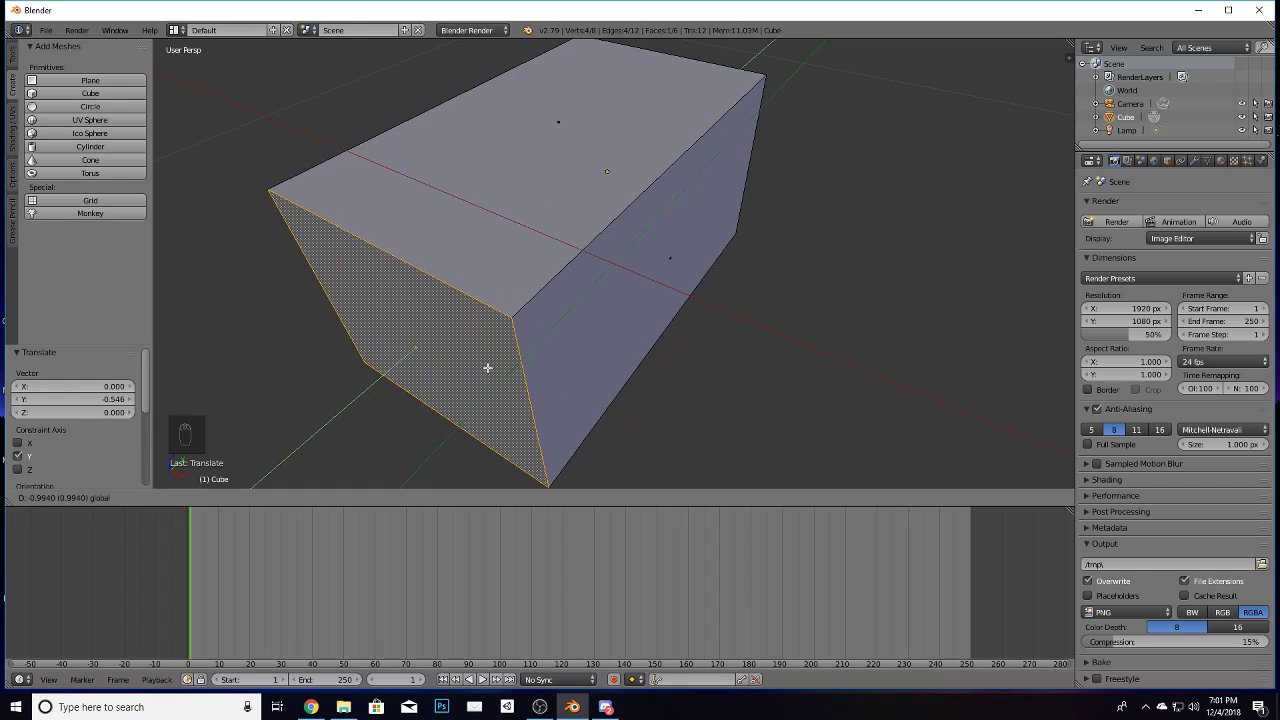
pyautogui.click(490, 366)
# Step: Extrude the lengthened cube's front face outward about 0.742 units
pyautogui.moveTo(362, 362)
pyautogui.mouseDown(button='middle')
pyautogui.moveTo(330, 360)
pyautogui.moveTo(359, 357)
pyautogui.mouseUp(button='middle')
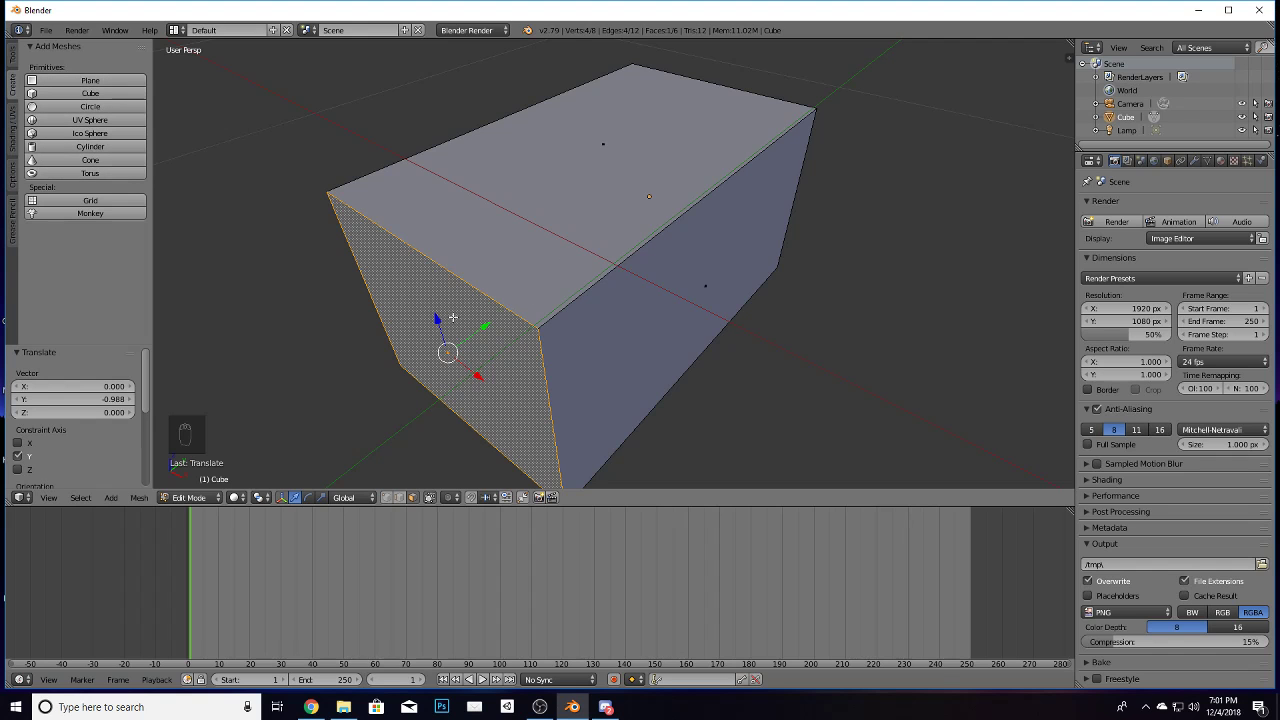
pyautogui.moveTo(374, 336)
pyautogui.mouseDown(button='middle')
pyautogui.moveTo(434, 311)
pyautogui.moveTo(351, 346)
pyautogui.moveTo(379, 325)
pyautogui.mouseUp(button='middle')
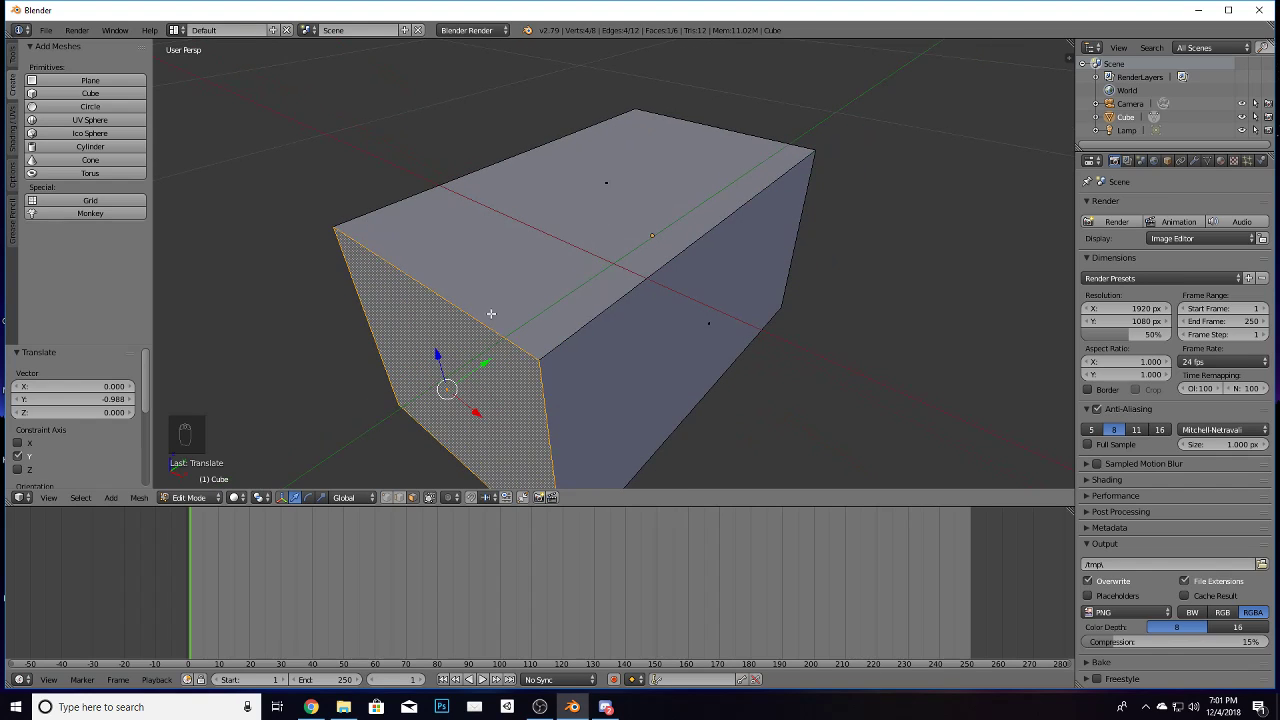
pyautogui.scroll(-5, 485, 368)
pyautogui.scroll(3, 594, 346)
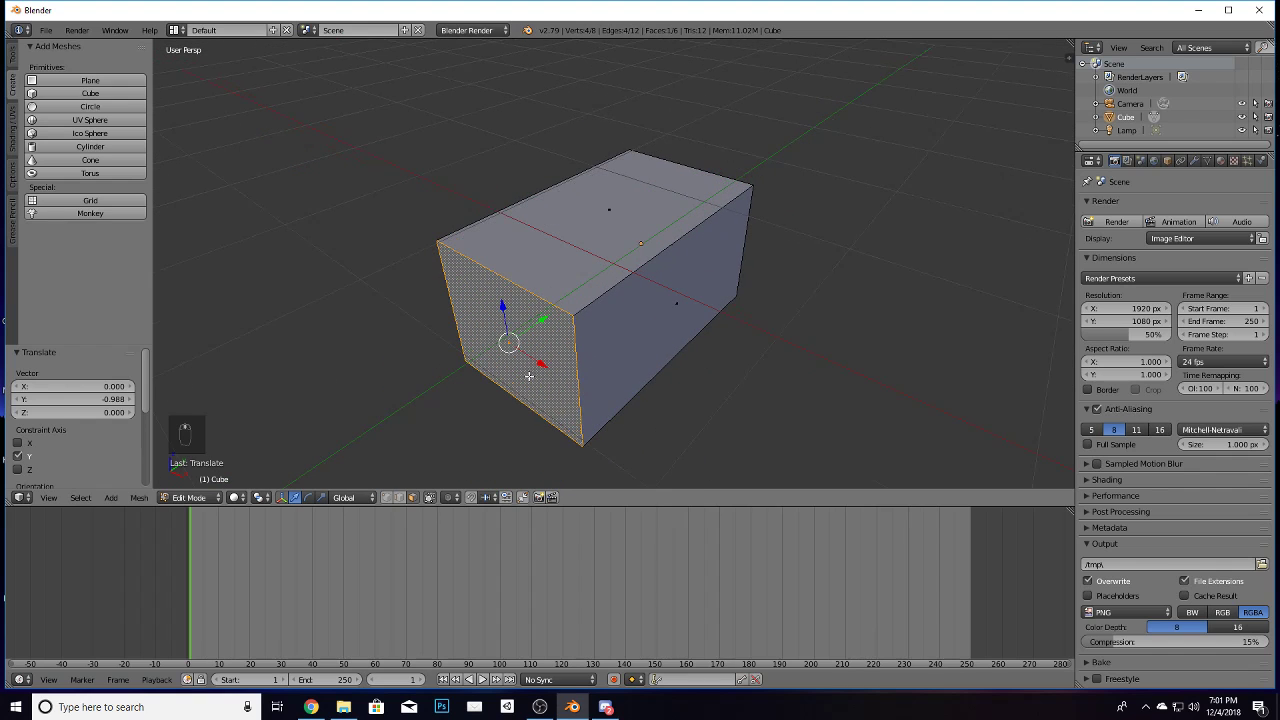
pyautogui.press('e')
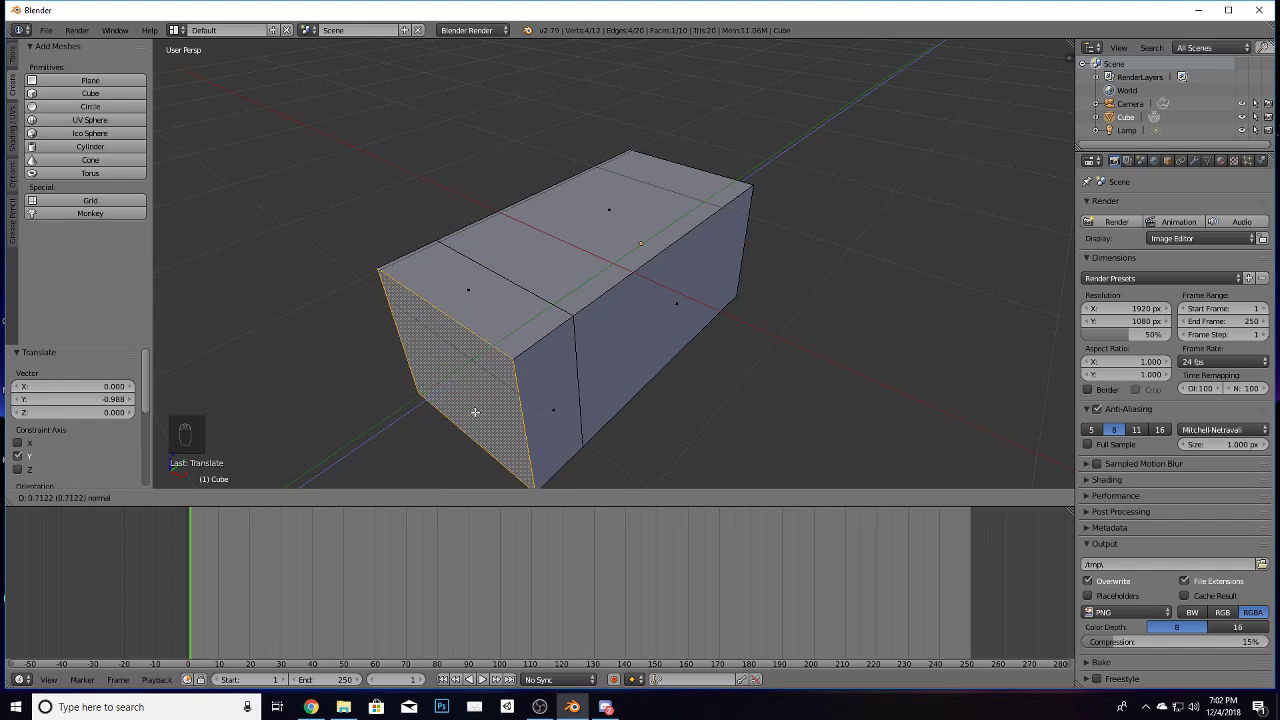
pyautogui.click(474, 406)
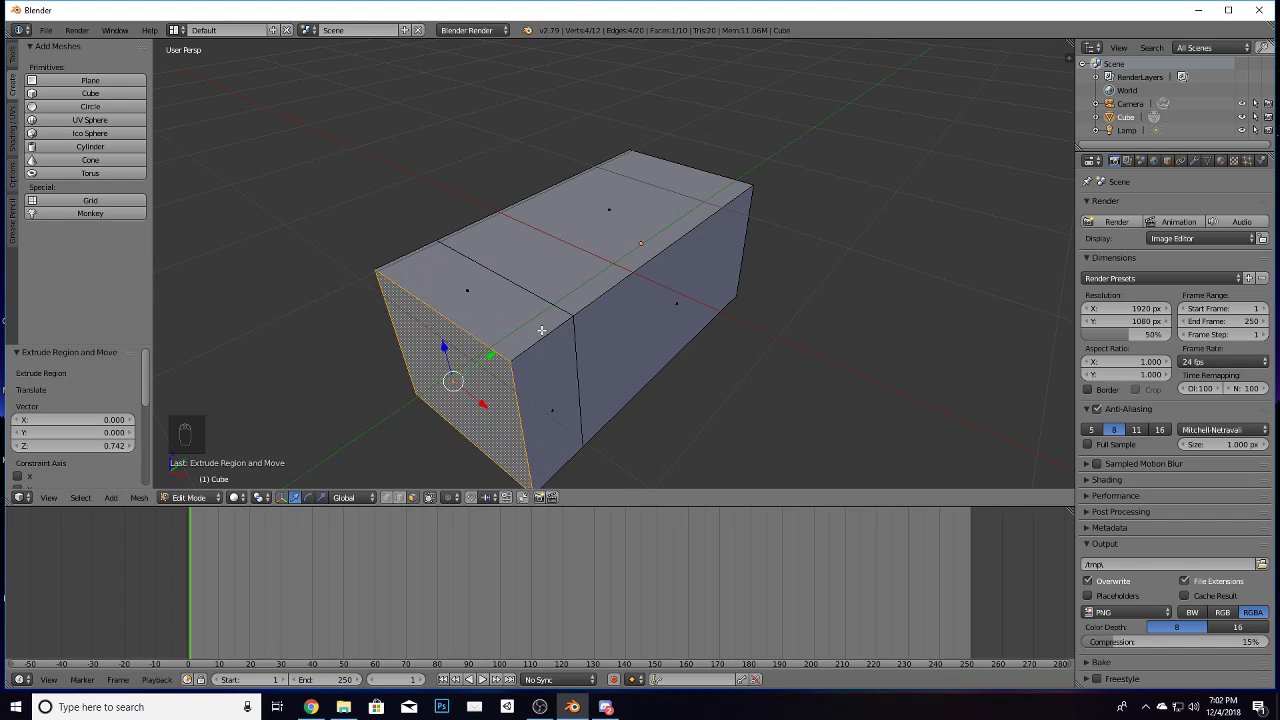
# Step: Select the larger rear section of the top and move that face down along Z and about 0.116 units along Y
pyautogui.moveTo(624, 394)
pyautogui.mouseDown(button='middle')
pyautogui.moveTo(589, 420)
pyautogui.moveTo(620, 406)
pyautogui.mouseUp(button='middle')
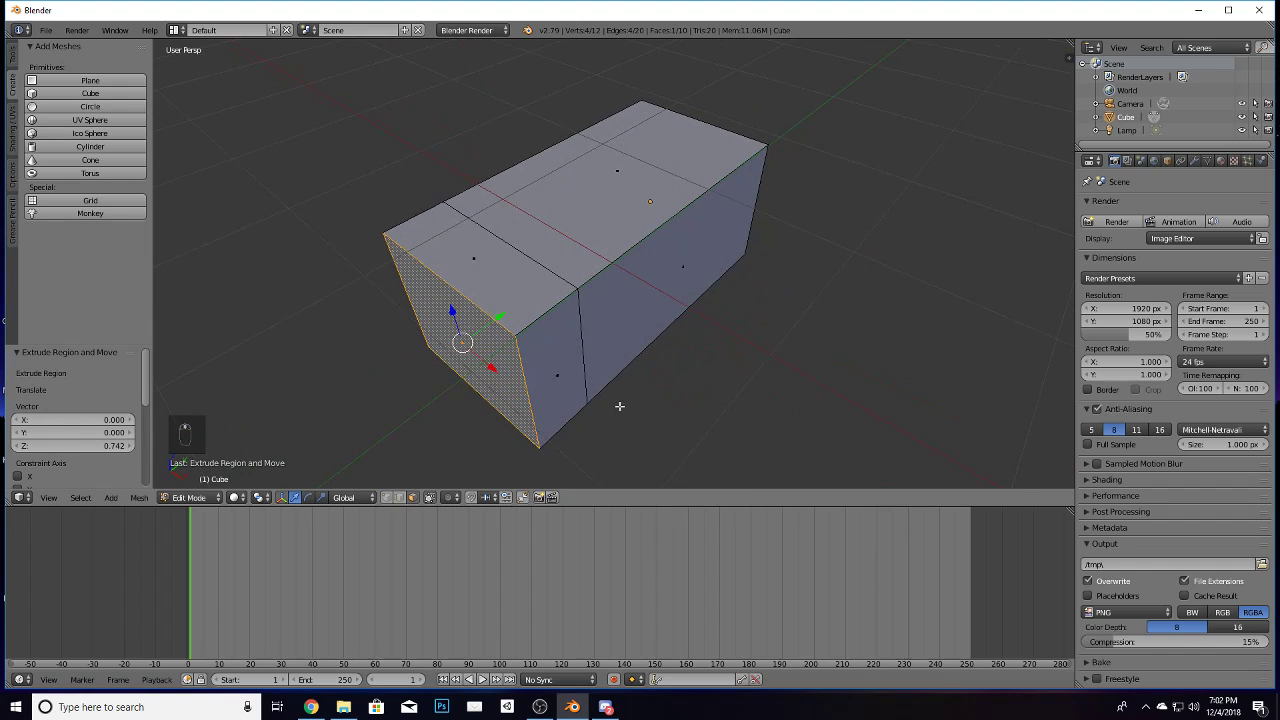
pyautogui.rightClick(651, 199)
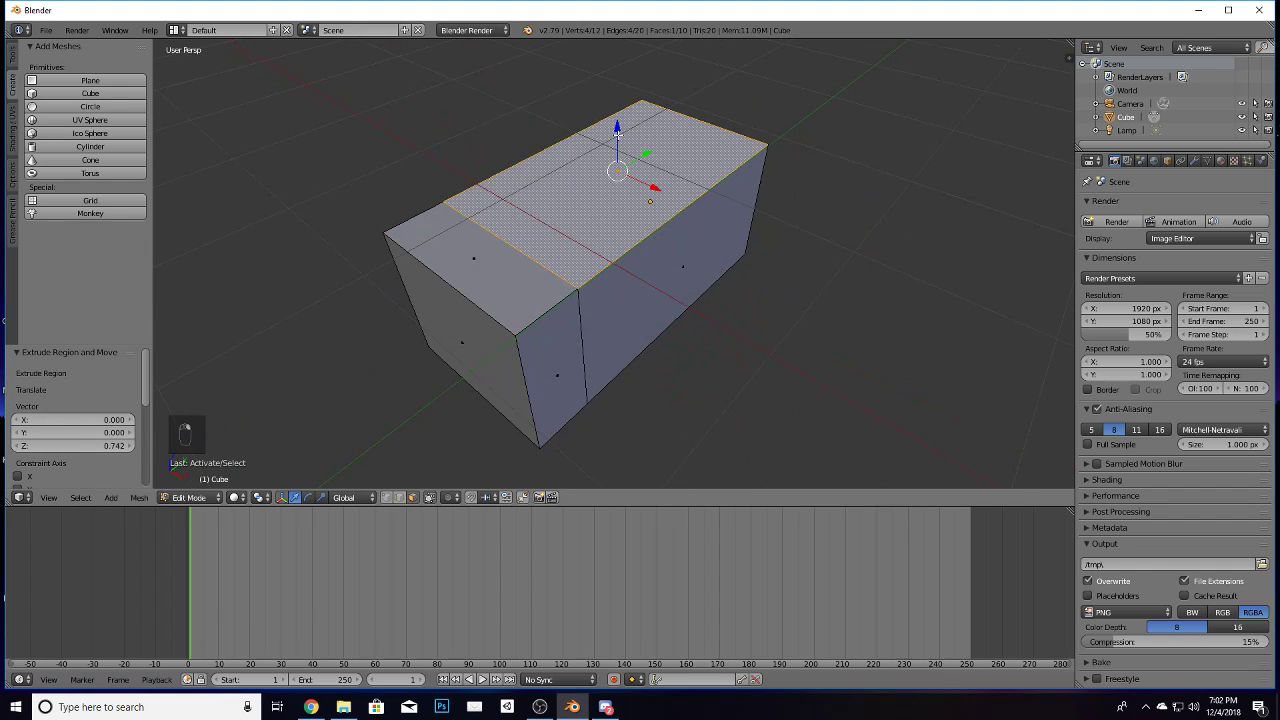
pyautogui.moveTo(617, 131); pyautogui.dragTo(657, 193)
pyautogui.moveTo(400, 380); pyautogui.dragTo(575, 389, button='middle')
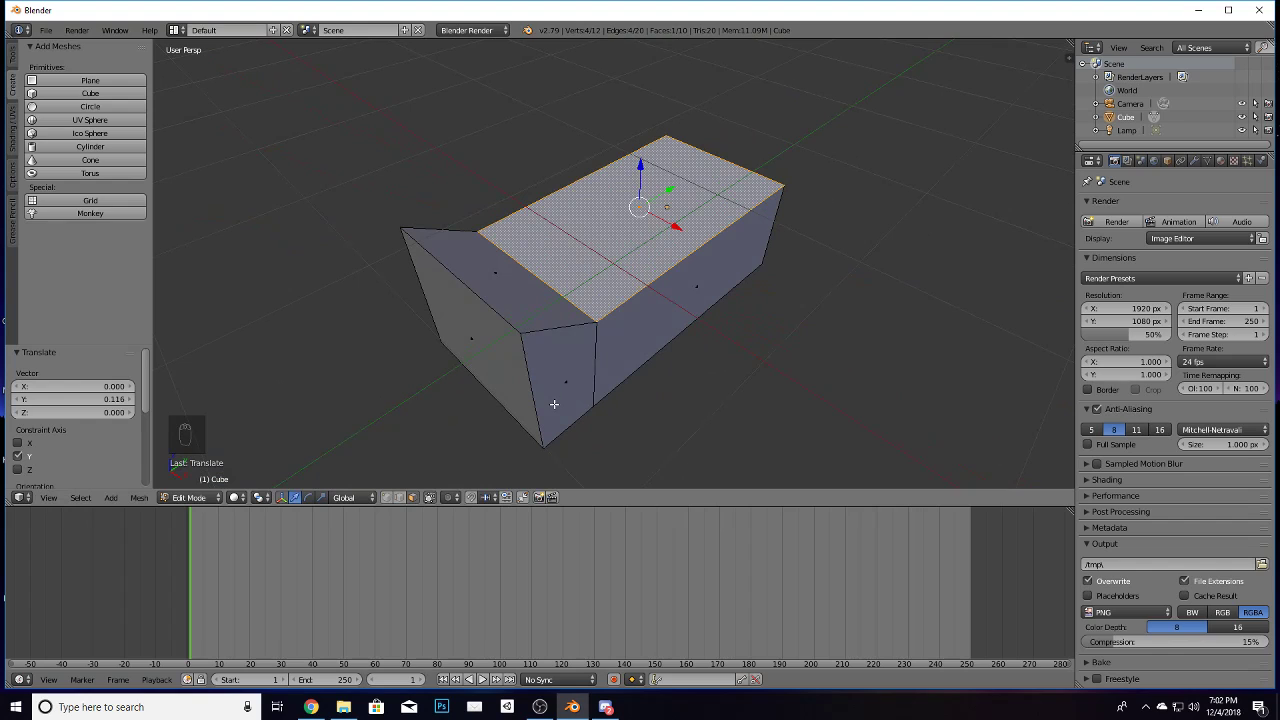
# Step: Undo the top-face moves, the front extrusion and the last front-face move along Y
pyautogui.hotkey('ctrl', 'z')
pyautogui.hotkey('ctrl', 'z')
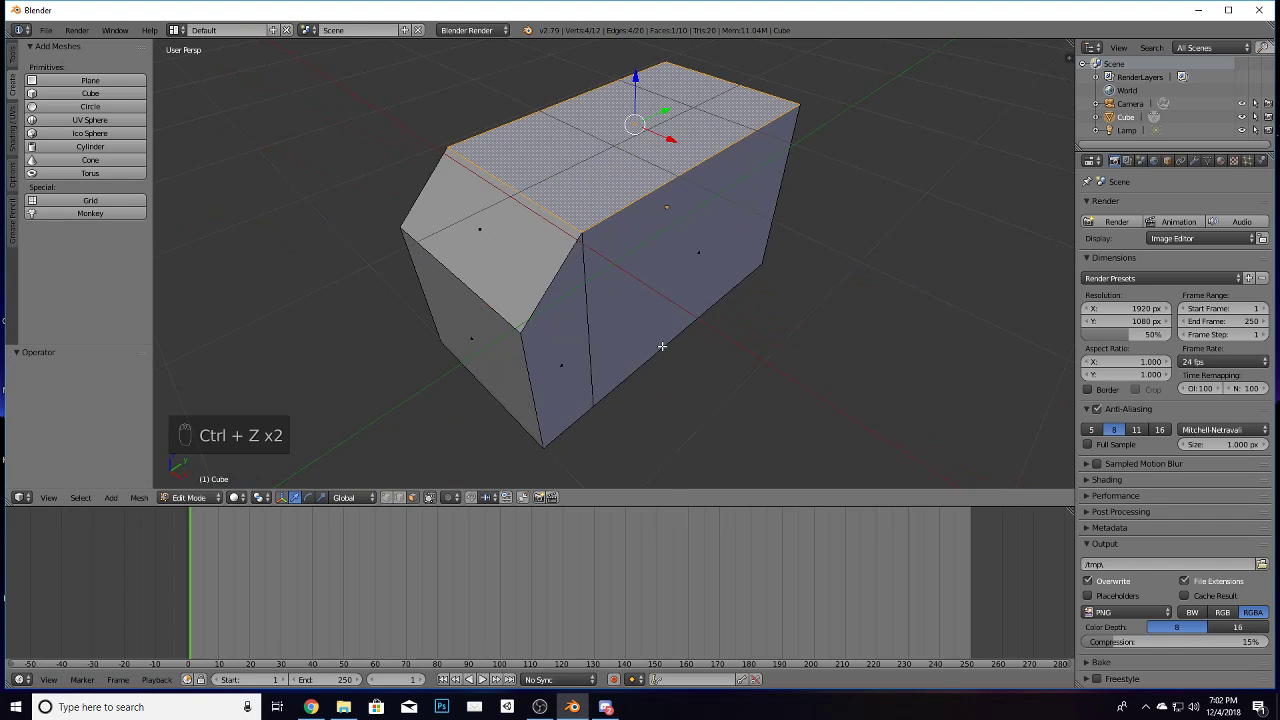
pyautogui.hotkey('ctrl', 'z')
pyautogui.hotkey('ctrl', 'z')
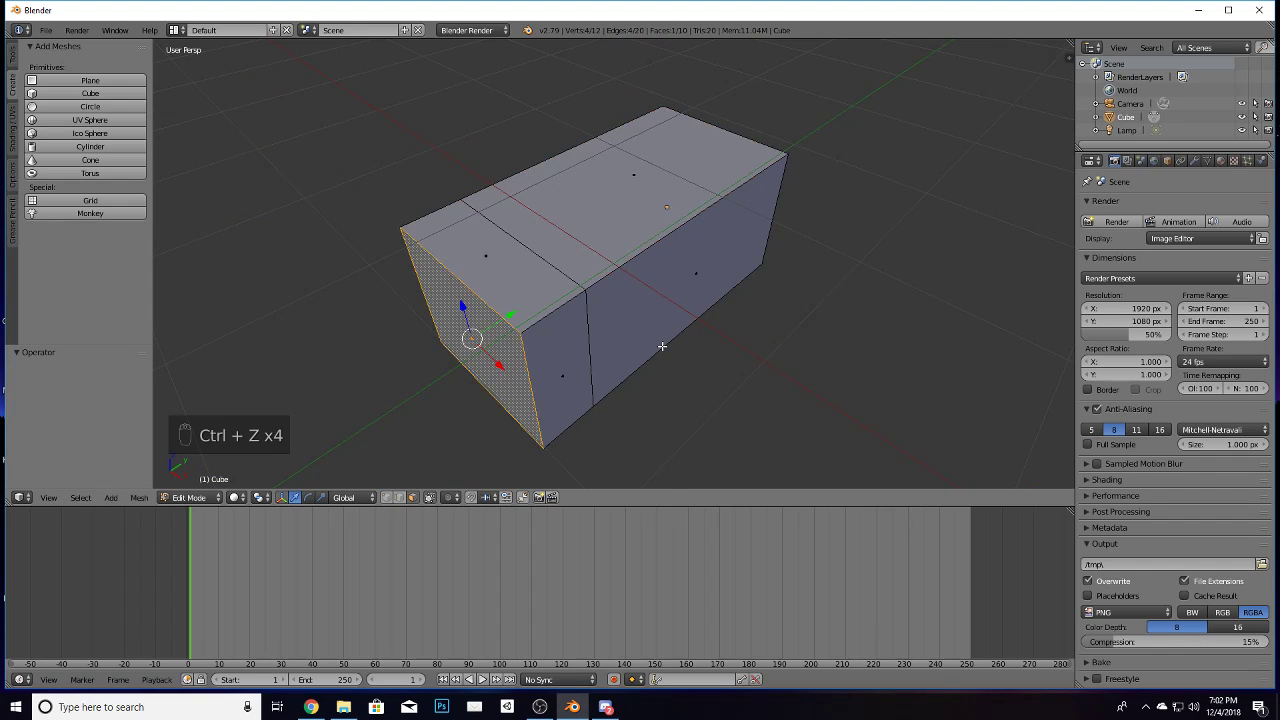
pyautogui.hotkey('ctrl', 'z')
pyautogui.hotkey('ctrl', 'z')
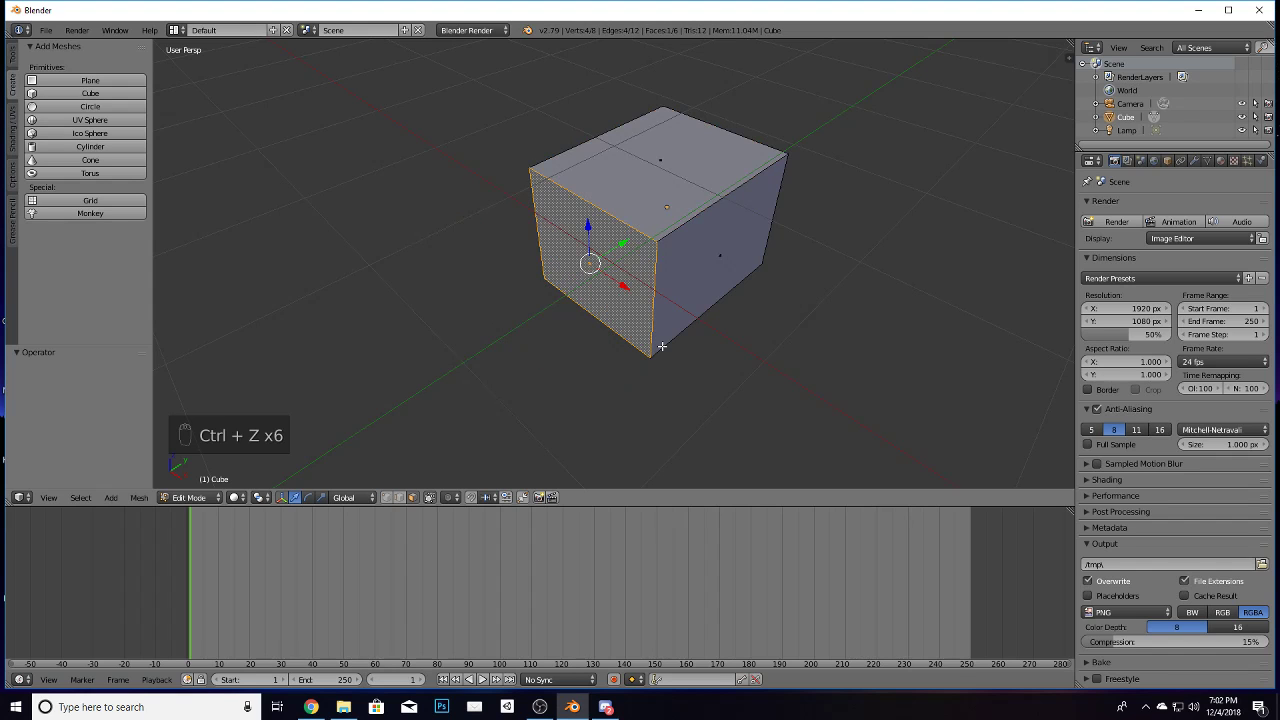
# Step: Select the cube's top face and bring up the mesh tools that add geometry
pyautogui.moveTo(727, 372)
pyautogui.mouseDown(button='middle')
pyautogui.moveTo(689, 391)
pyautogui.moveTo(731, 340)
pyautogui.moveTo(728, 366)
pyautogui.mouseUp(button='middle')
pyautogui.scroll(3, 735, 350)
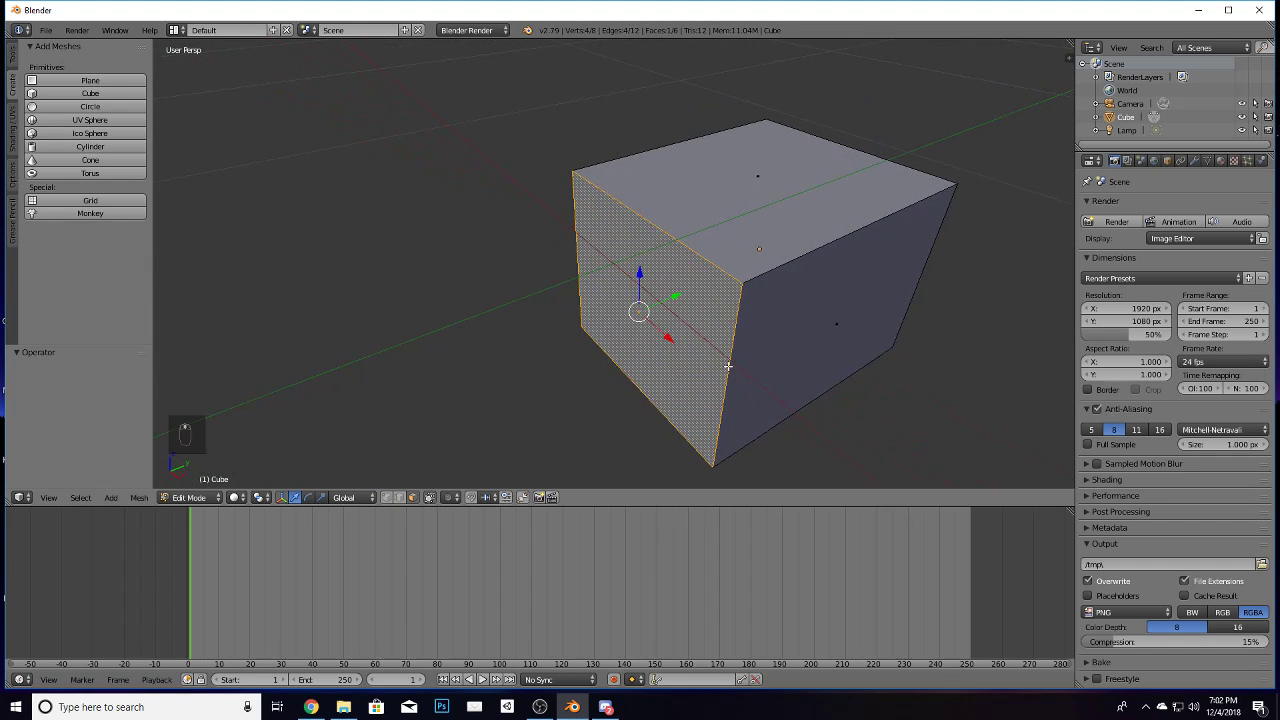
pyautogui.rightClick(745, 188)
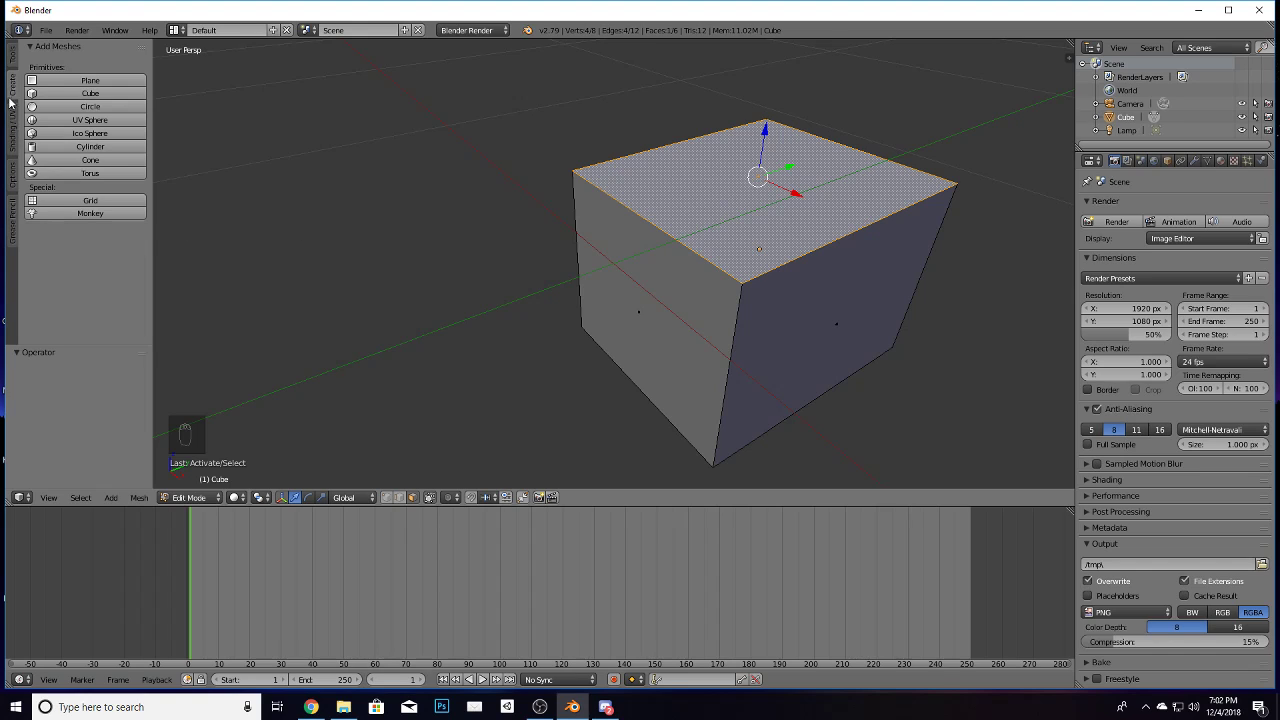
pyautogui.click(13, 53)
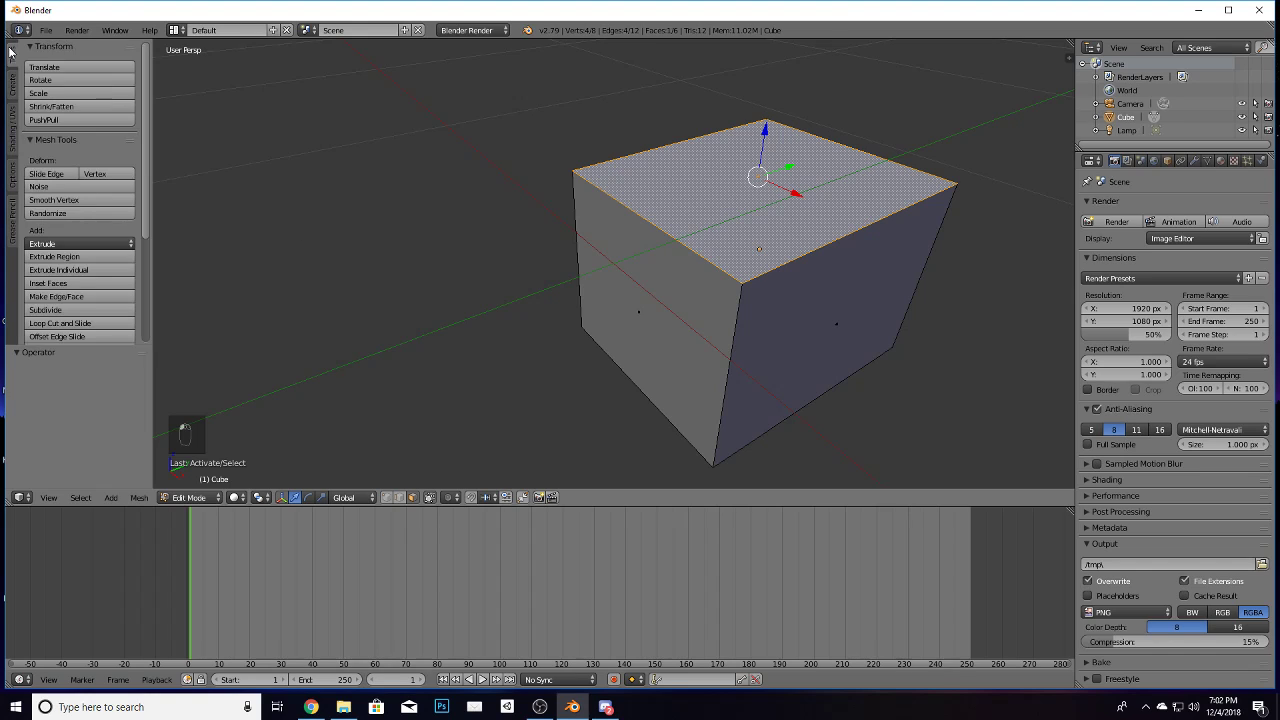
pyautogui.click(84, 324)
pyautogui.scroll(-2, 75, 240)
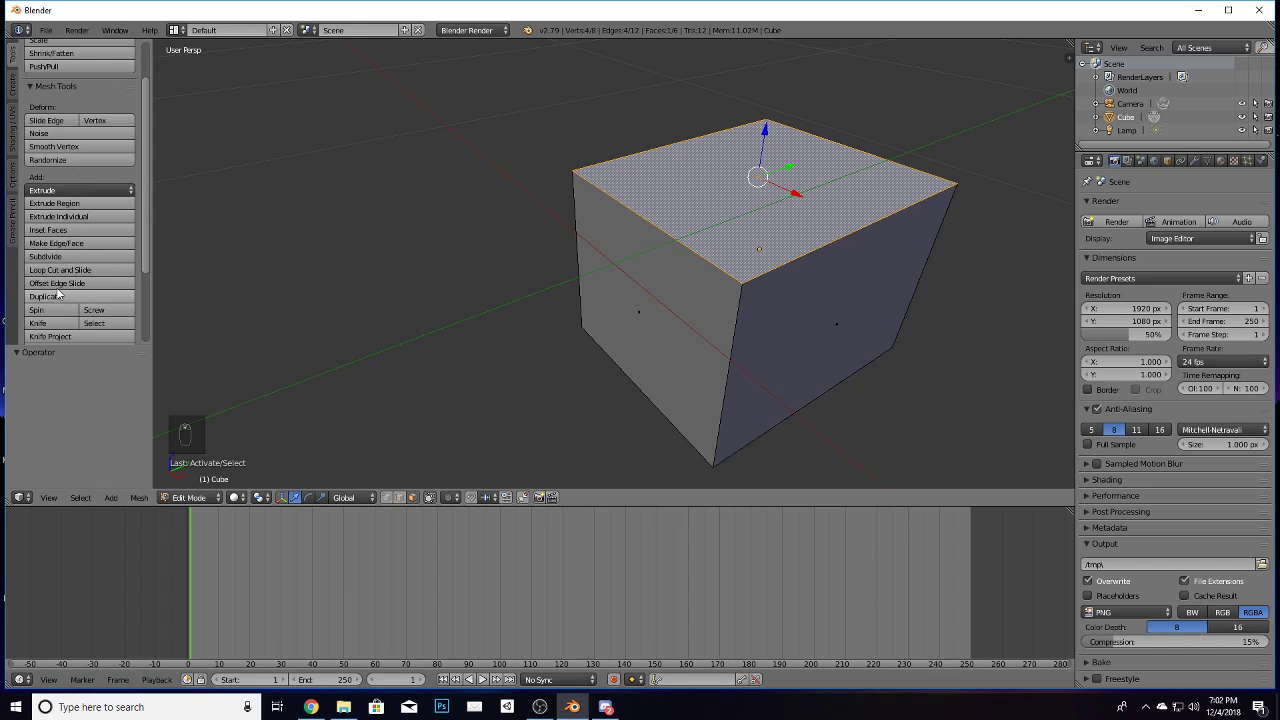
pyautogui.scroll(1, 708, 233)
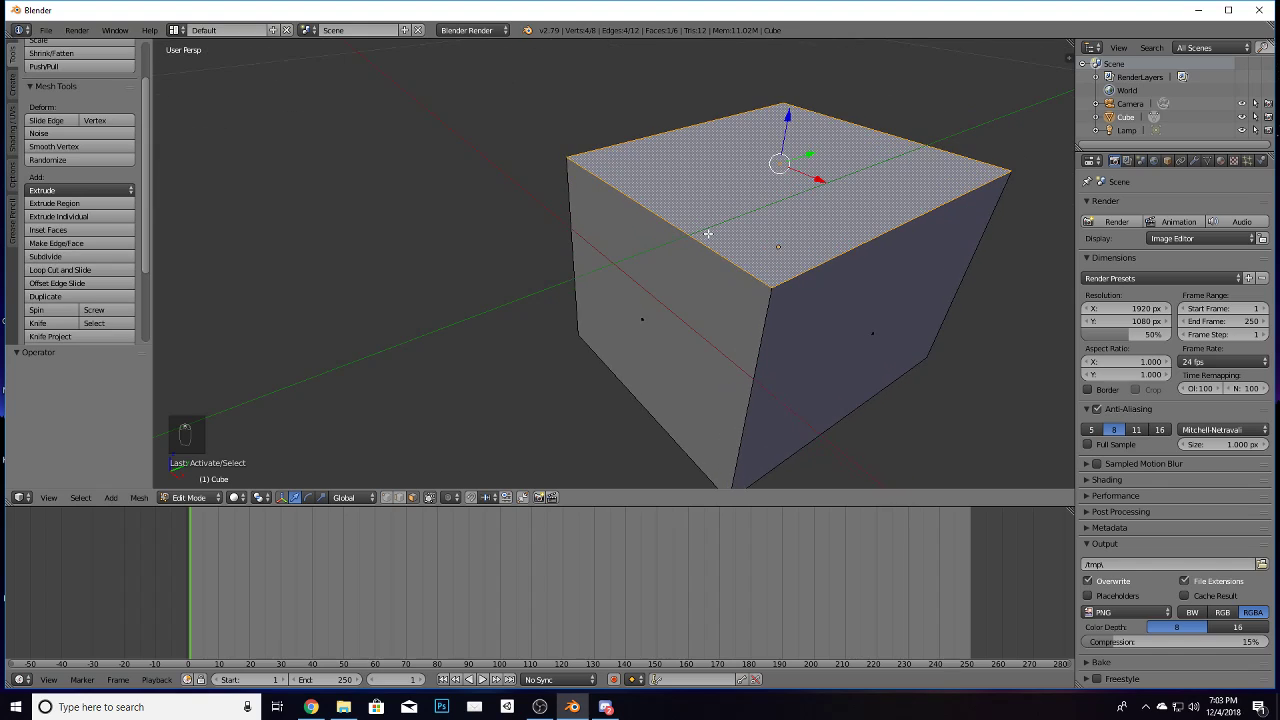
# Step: Subdivide the top face with one cut and raise its front quarter on the +X side about 0.391 units along Z
pyautogui.click(45, 257)
pyautogui.moveTo(865, 240); pyautogui.dragTo(919, 214, button='middle')
pyautogui.rightClick(549, 326)
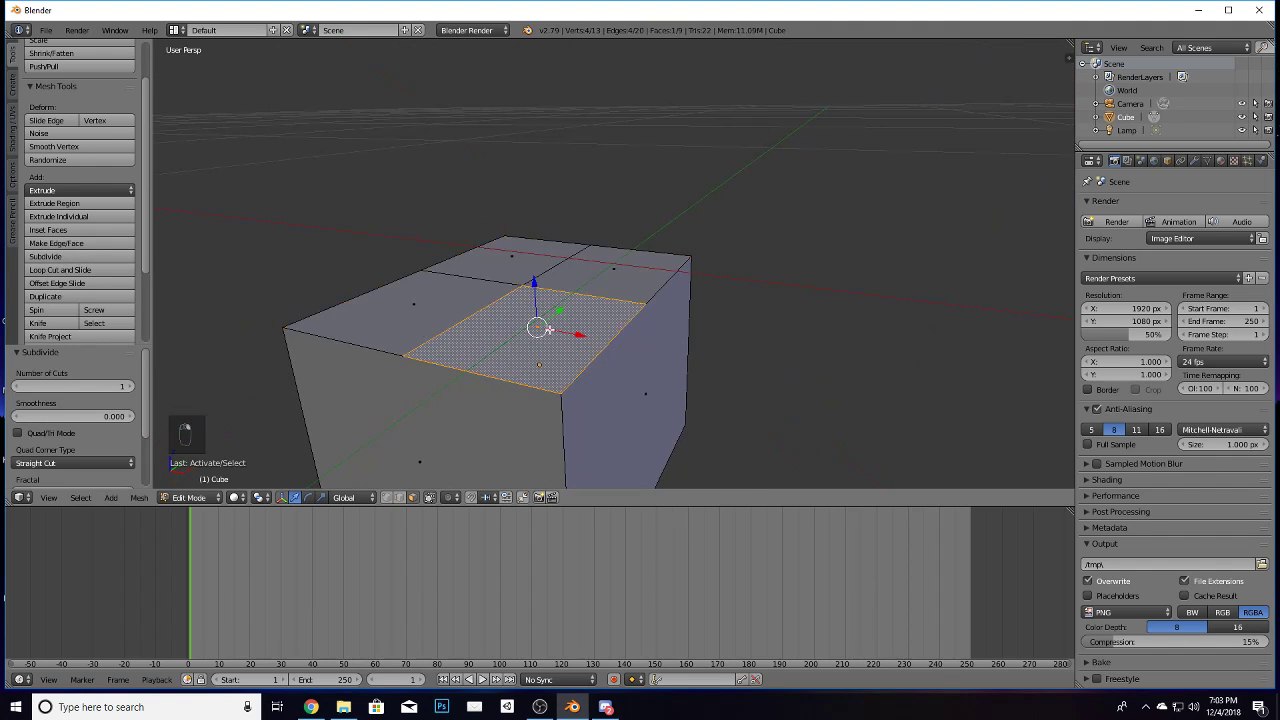
pyautogui.moveTo(530, 285); pyautogui.dragTo(418, 258)
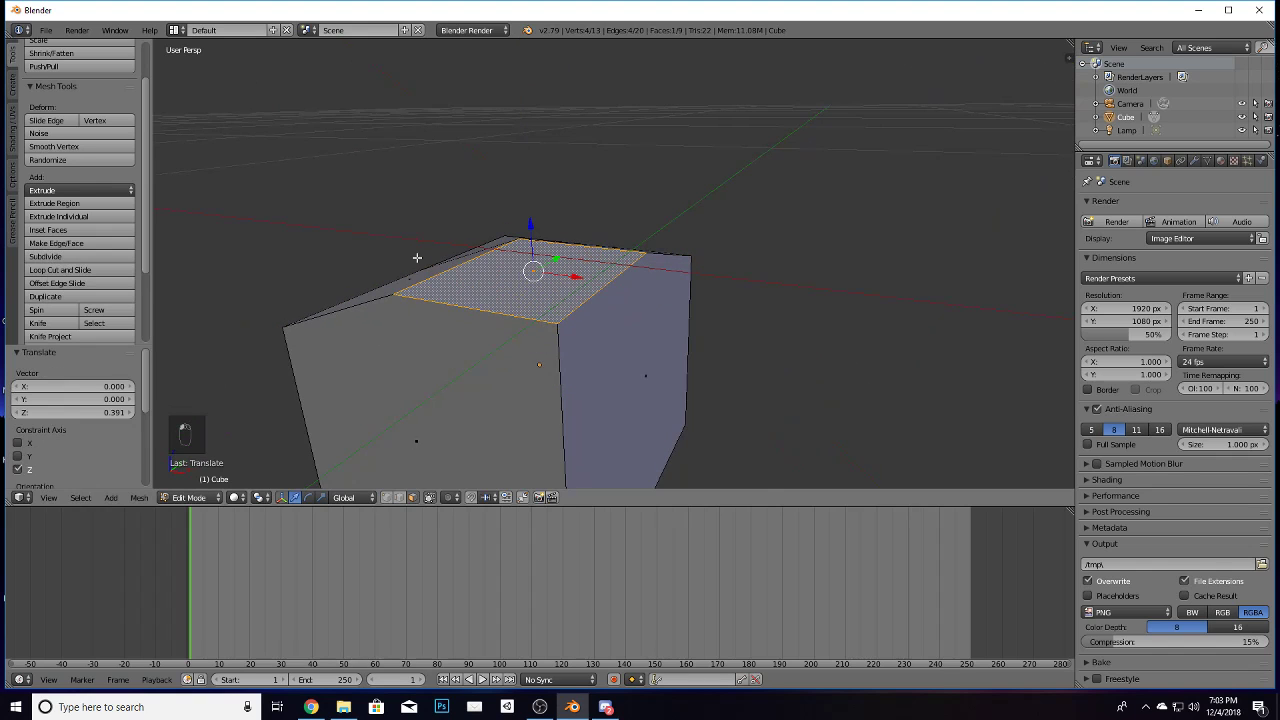
# Step: Select the adjacent top quarter on the -X side and raise it about 0.134 units along Z
pyautogui.rightClick(407, 275)
pyautogui.press('g')
pyautogui.press('z')
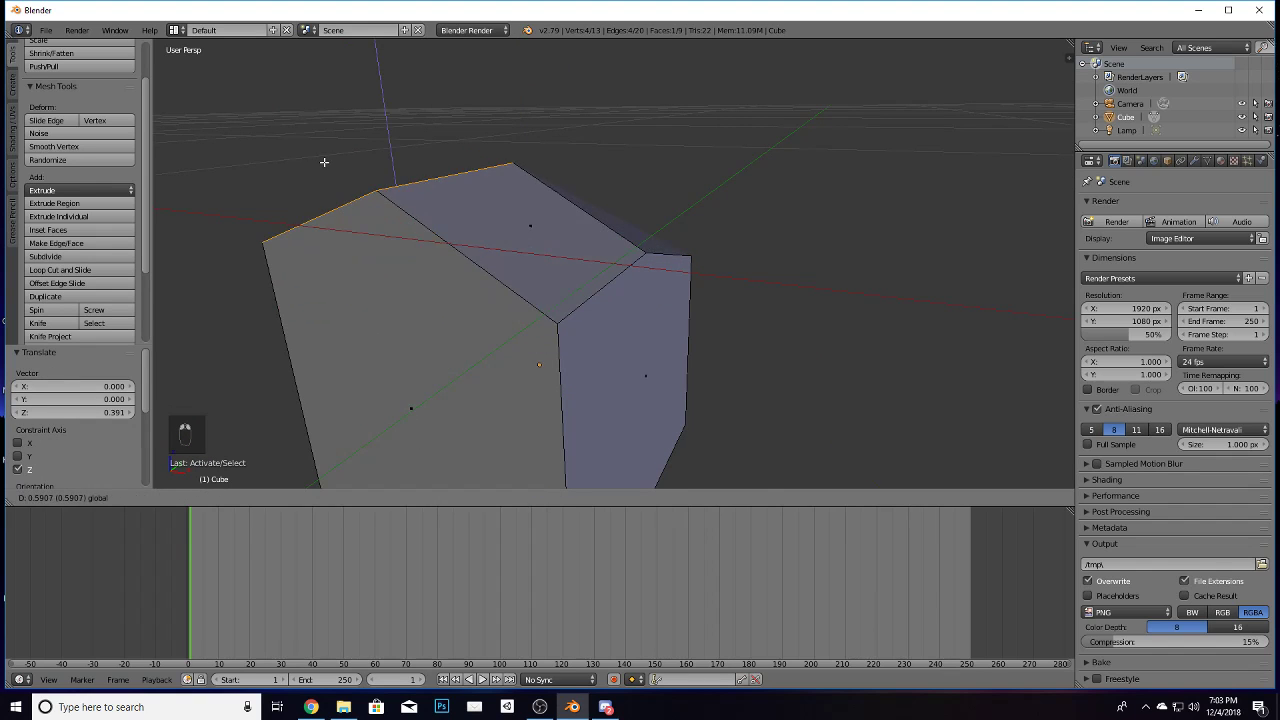
pyautogui.moveTo(370, 191); pyautogui.dragTo(375, 243)
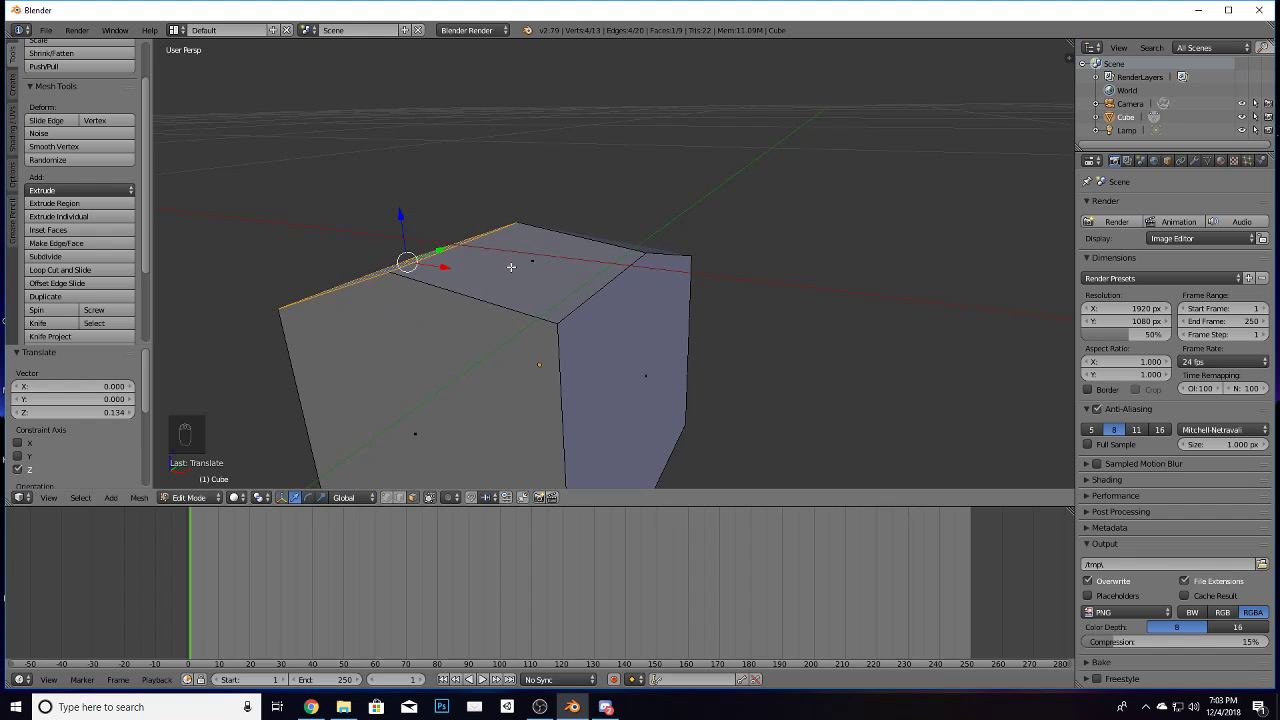
# Step: Extrude the front top quarter on the +X side about 0.698 units, and lower its end about -0.357 units along Z
pyautogui.rightClick(534, 265)
pyautogui.press('e')
pyautogui.click(545, 151)
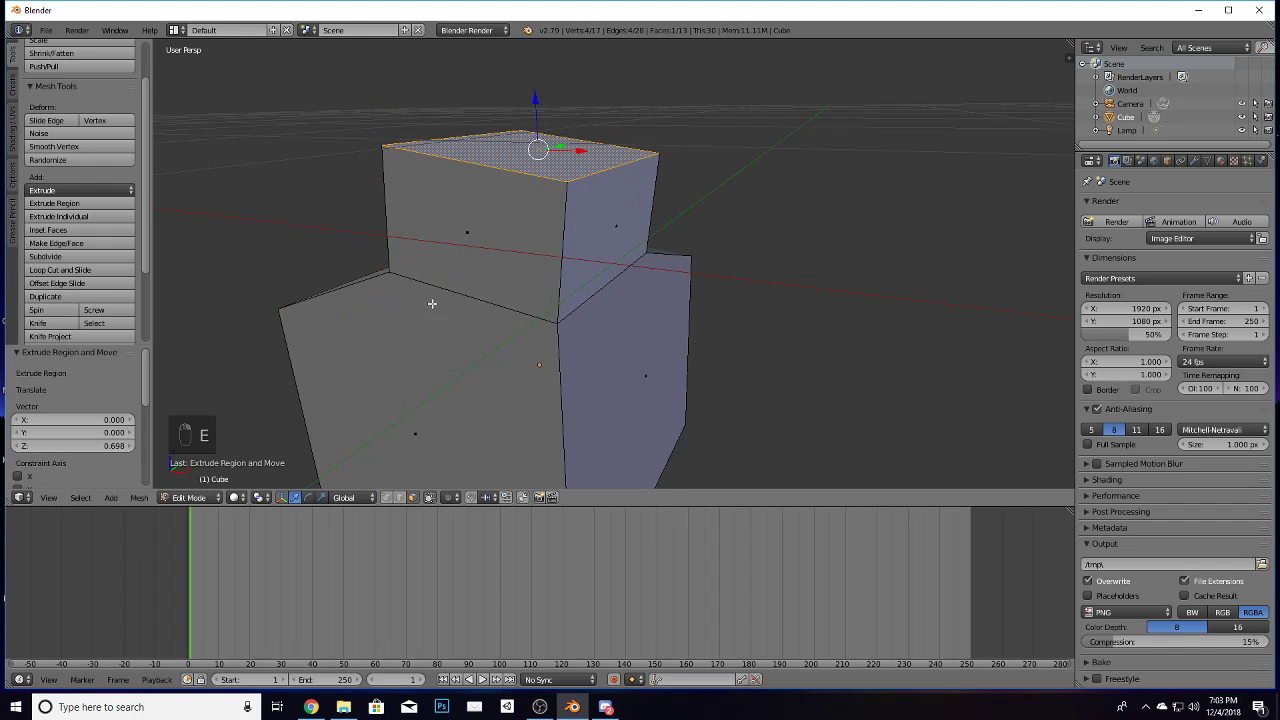
pyautogui.moveTo(432, 304)
pyautogui.mouseDown(button='middle')
pyautogui.moveTo(523, 306)
pyautogui.moveTo(416, 312)
pyautogui.mouseUp(button='middle')
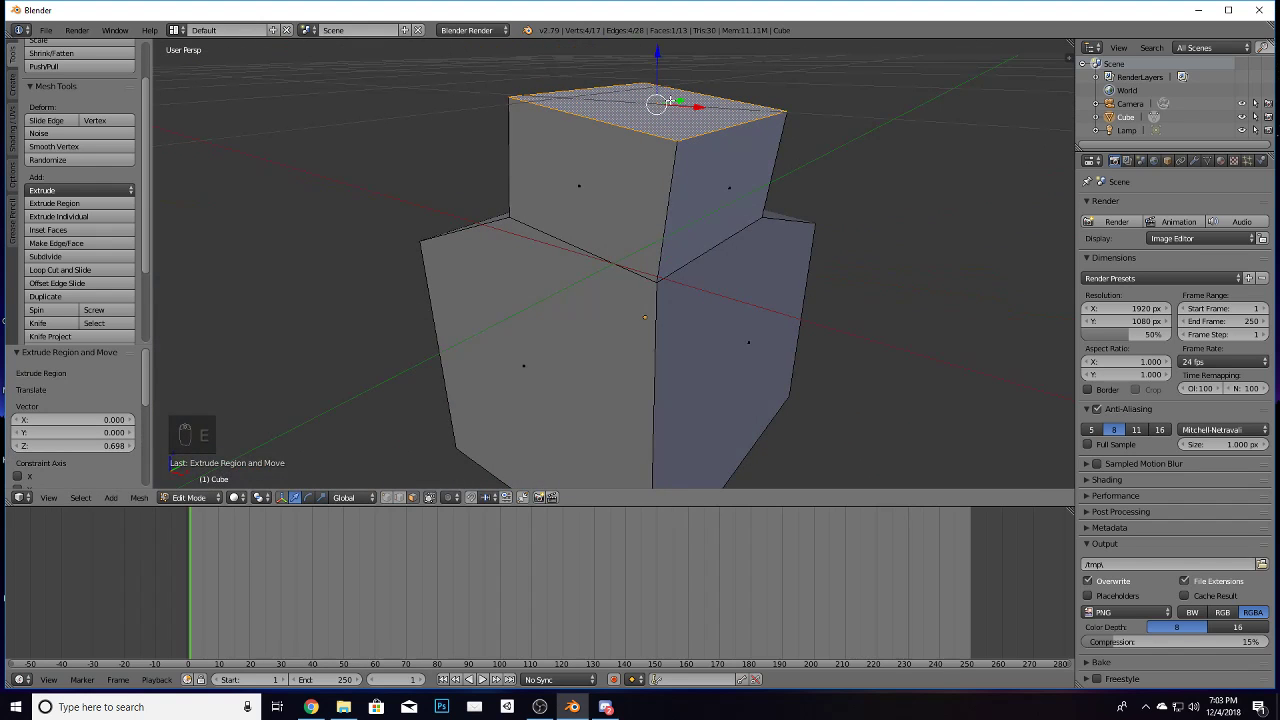
pyautogui.moveTo(657, 57); pyautogui.dragTo(656, 120)
# Step: Extrude the raised block's +X side face outward about 0.681 units
pyautogui.rightClick(719, 221)
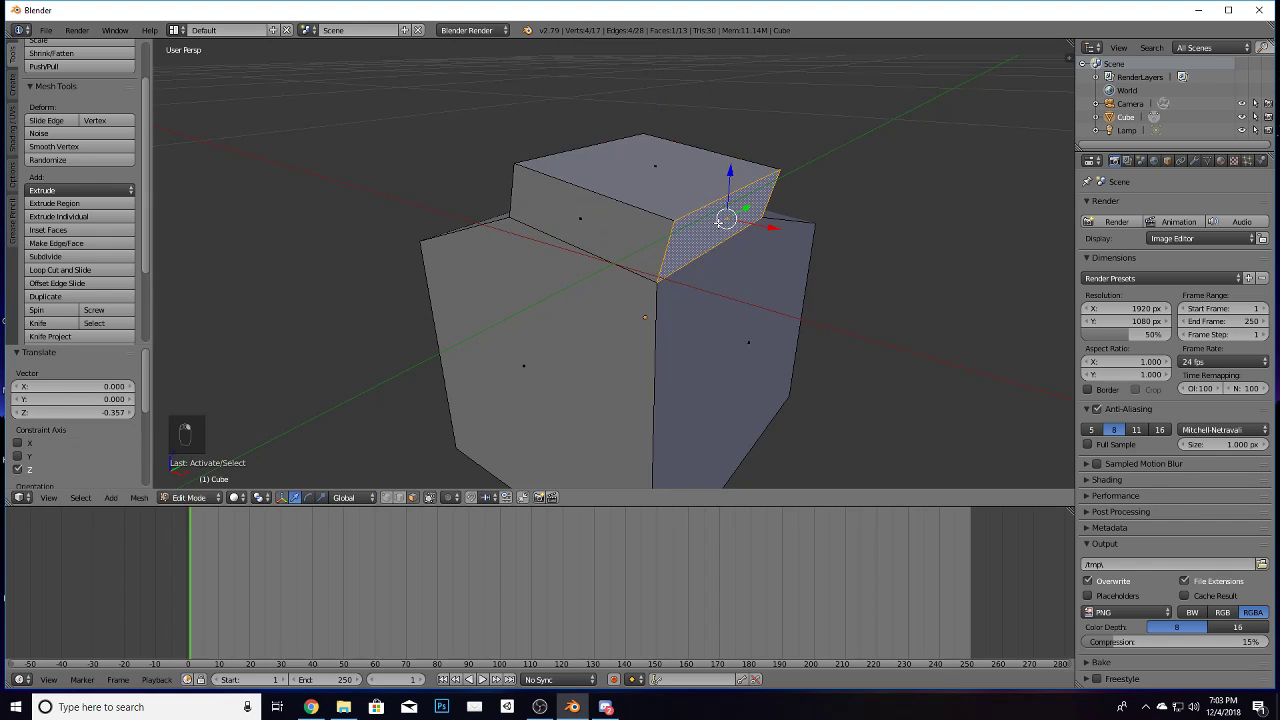
pyautogui.press('e')
pyautogui.click(849, 295)
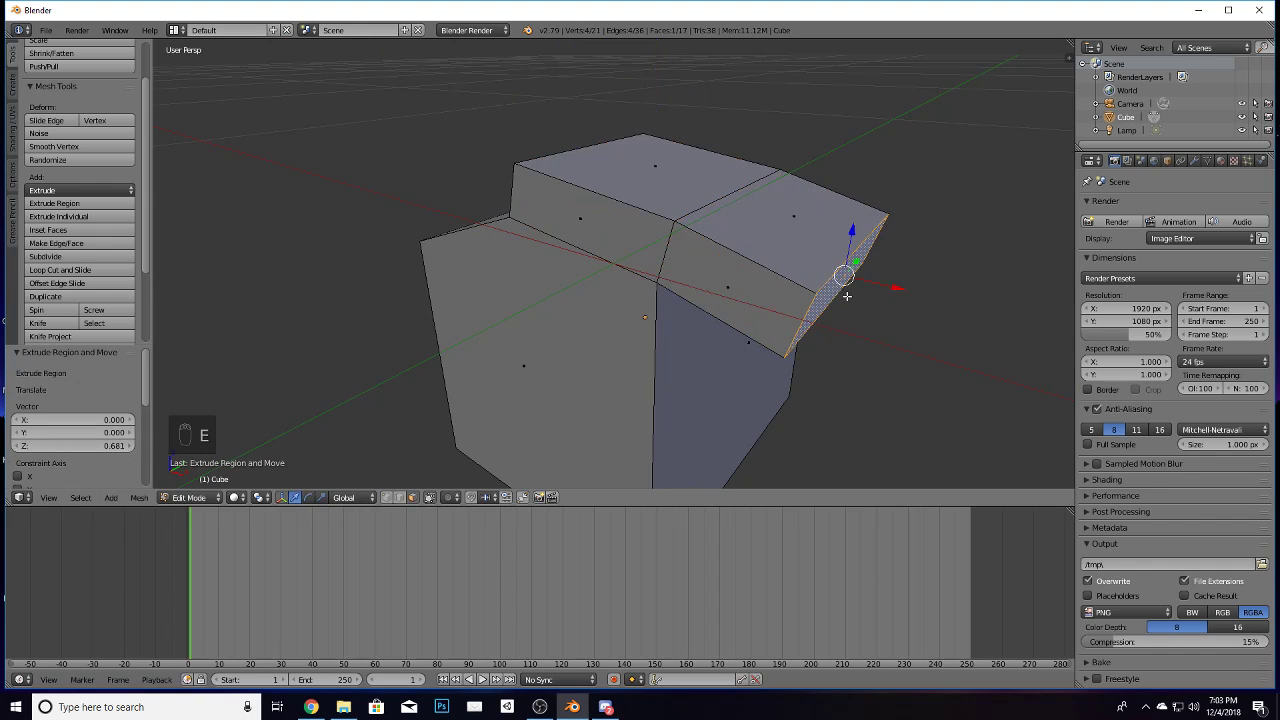
# Step: Lower the arm's end face about -0.323 units along Z and extrude it outward about 0.991 units
pyautogui.moveTo(769, 358); pyautogui.dragTo(738, 380, button='middle')
pyautogui.scroll(-4, 738, 380)
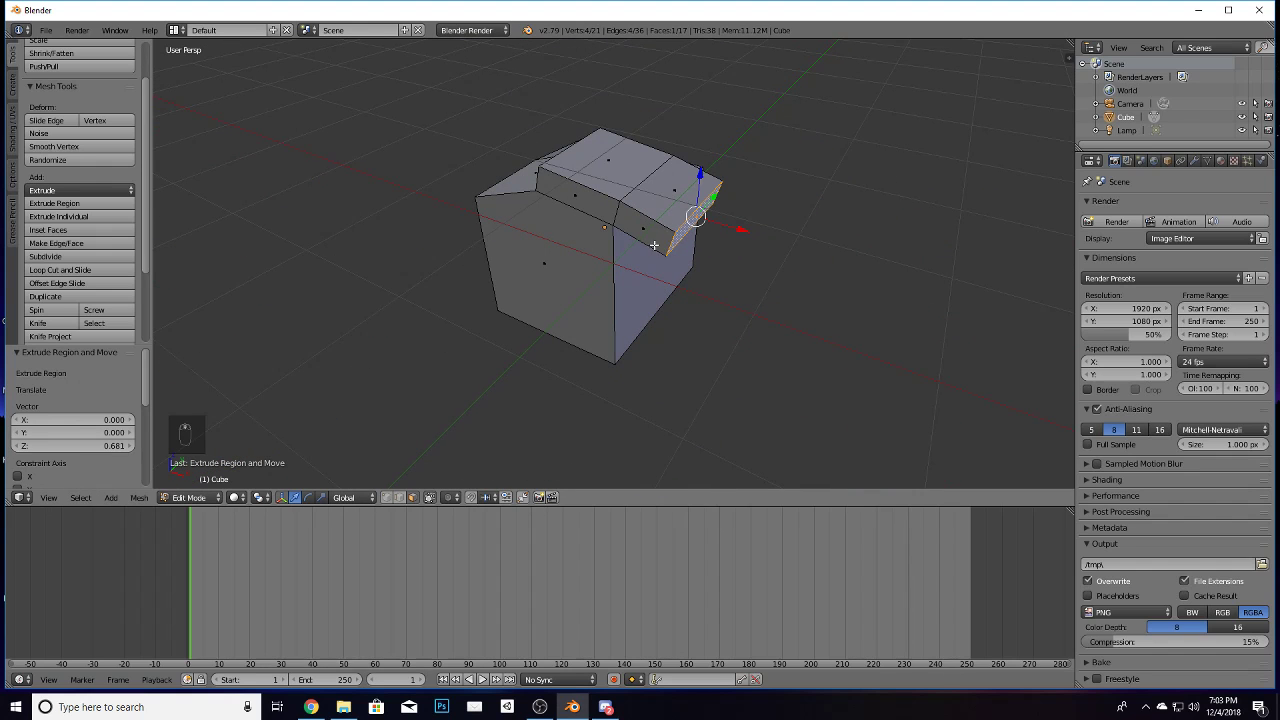
pyautogui.moveTo(701, 179); pyautogui.dragTo(695, 205)
pyautogui.press('e')
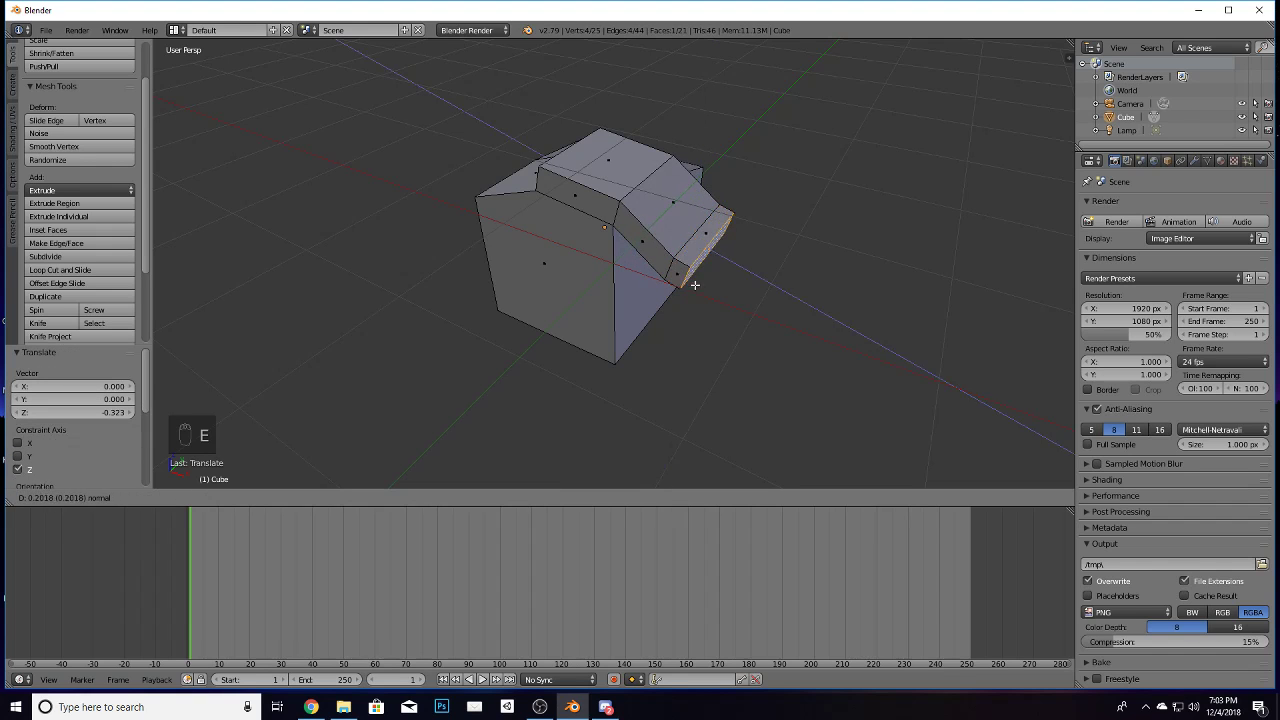
pyautogui.click(747, 330)
# Step: Raise the end face of the extruded arm about 0.307 units along Z
pyautogui.moveTo(718, 372); pyautogui.dragTo(752, 312, button='middle')
pyautogui.press('g')
pyautogui.press('z')
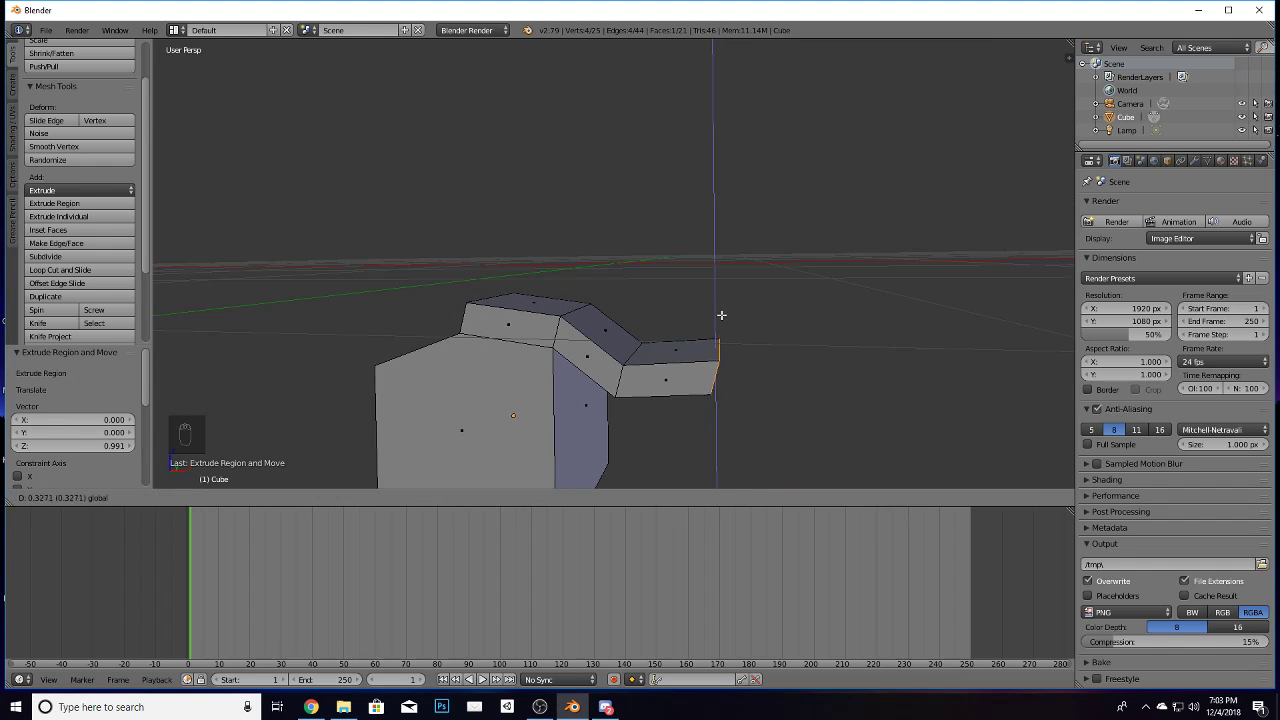
pyautogui.click(726, 317)
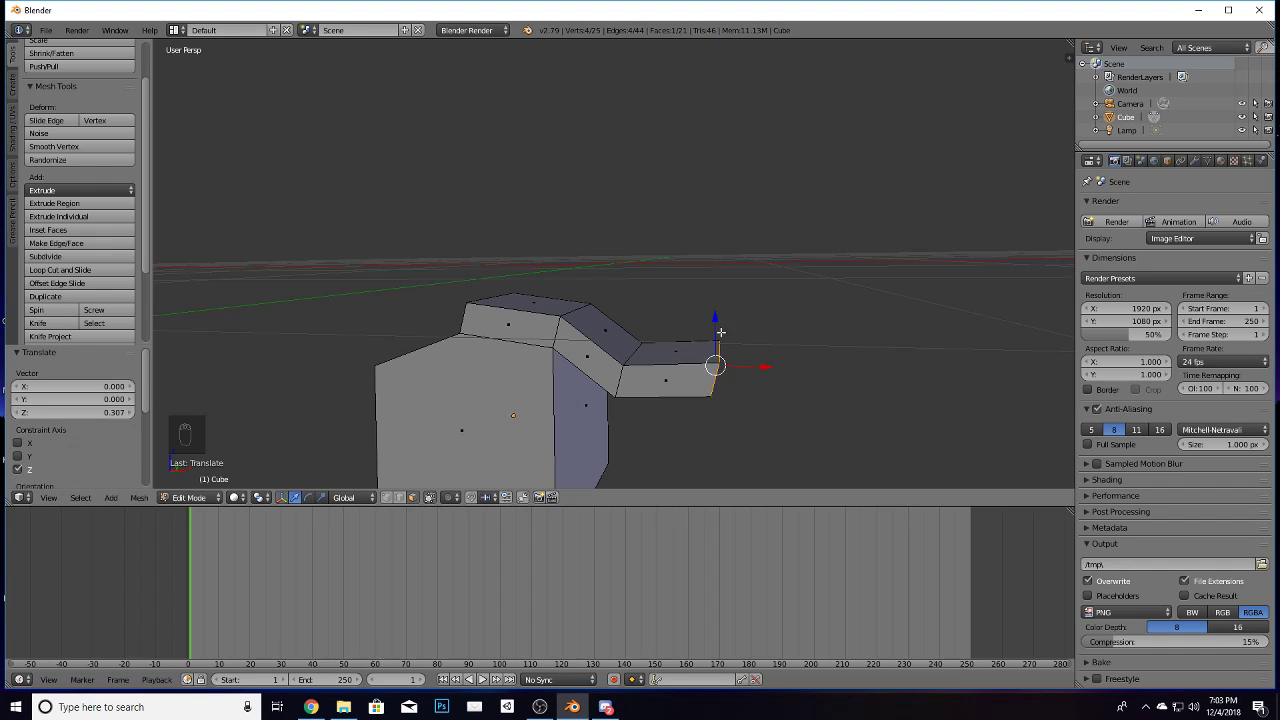
# Step: Undo the arm's moves and extrusions, the raised quarters and the top-face subdivision, back to the plain cube
pyautogui.scroll(1, 654, 394)
pyautogui.scroll(1, 654, 390)
pyautogui.scroll(-1, 654, 390)
pyautogui.scroll(-3, 660, 384)
pyautogui.hotkey('ctrl', 'z')
pyautogui.hotkey('ctrl', 'z')
pyautogui.hotkey('ctrl', 'z')
pyautogui.hotkey('ctrl', 'z')
pyautogui.hotkey('ctrl', 'z')
pyautogui.hotkey('ctrl', 'z')
pyautogui.hotkey('ctrl', 'z')
pyautogui.hotkey('ctrl', 'z')
pyautogui.hotkey('ctrl', 'z')
pyautogui.hotkey('ctrl', 'z')
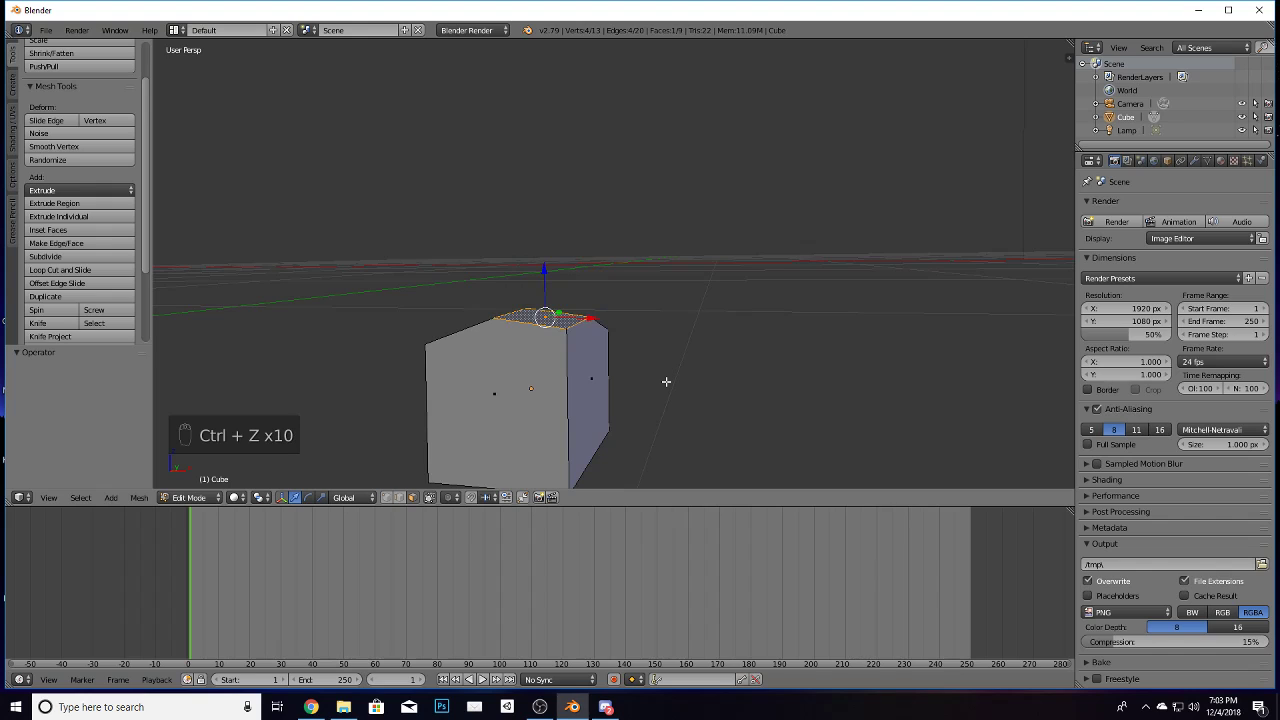
pyautogui.hotkey('ctrl', 'z')
pyautogui.hotkey('ctrl', 'z')
pyautogui.hotkey('ctrl', 'z')
pyautogui.hotkey('ctrl', 'z')
pyautogui.hotkey('ctrl', 'z')
pyautogui.hotkey('ctrl', 'z')
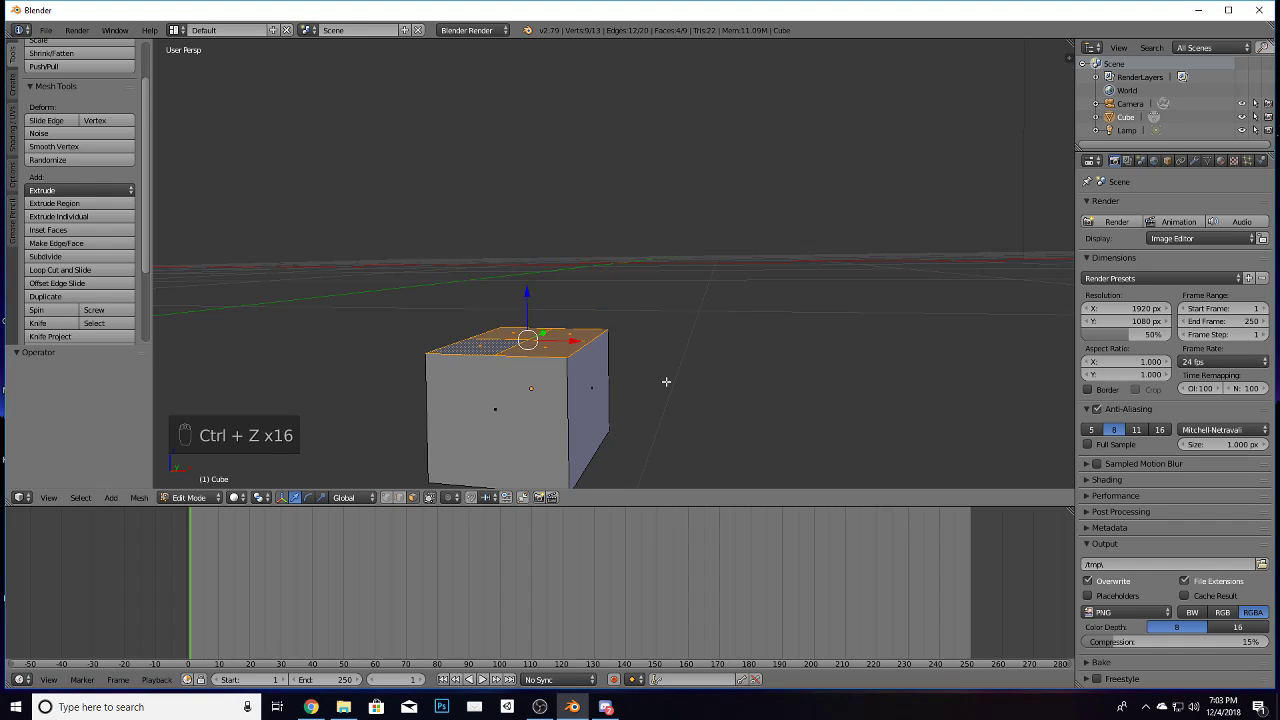
pyautogui.hotkey('ctrl', 'z')
# Step: Try a single loop cut around the cube with Loop Cut and Slide, and undo it
pyautogui.scroll(2, 666, 381)
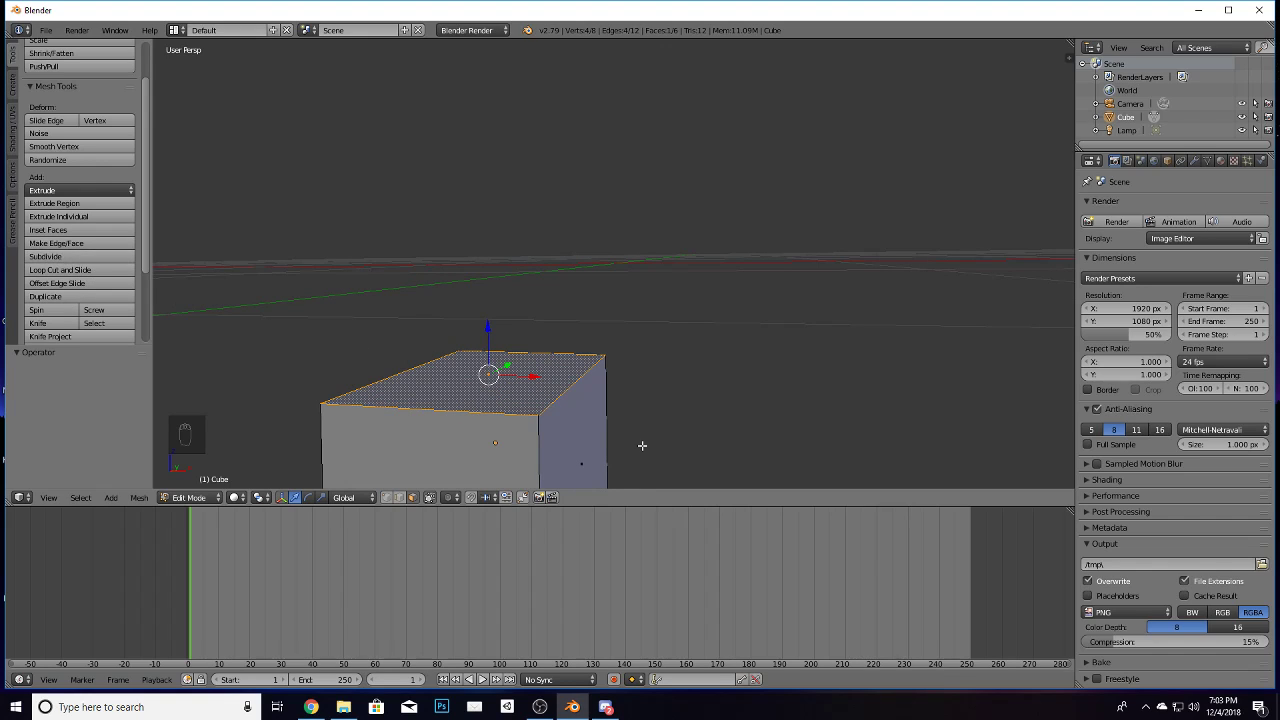
pyautogui.click(68, 271)
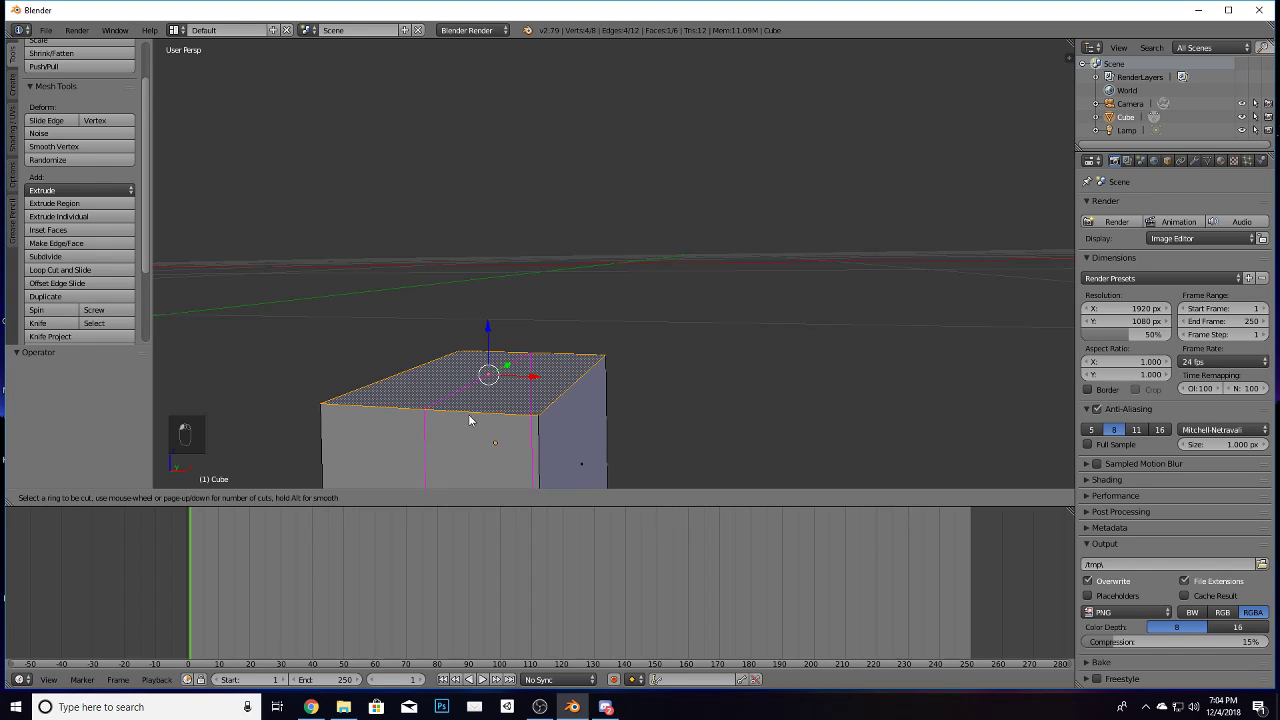
pyautogui.click(422, 382)
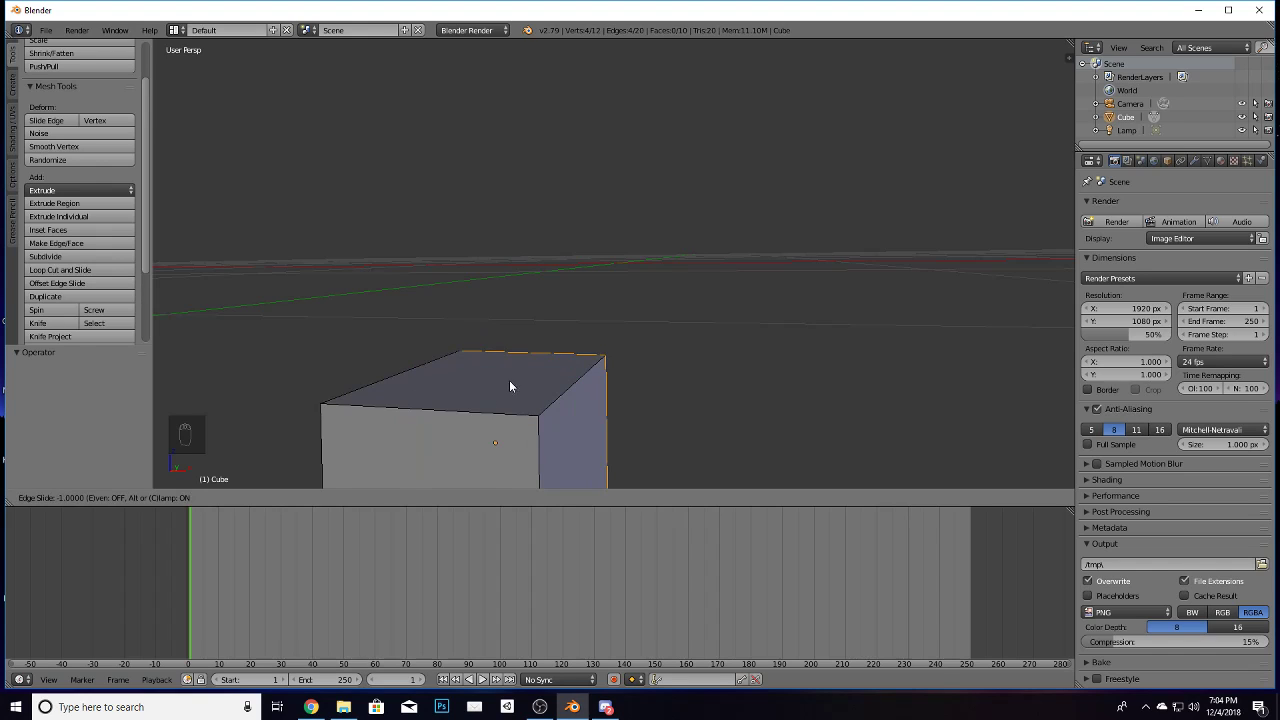
pyautogui.click(456, 415)
pyautogui.hotkey('ctrl', 'z')
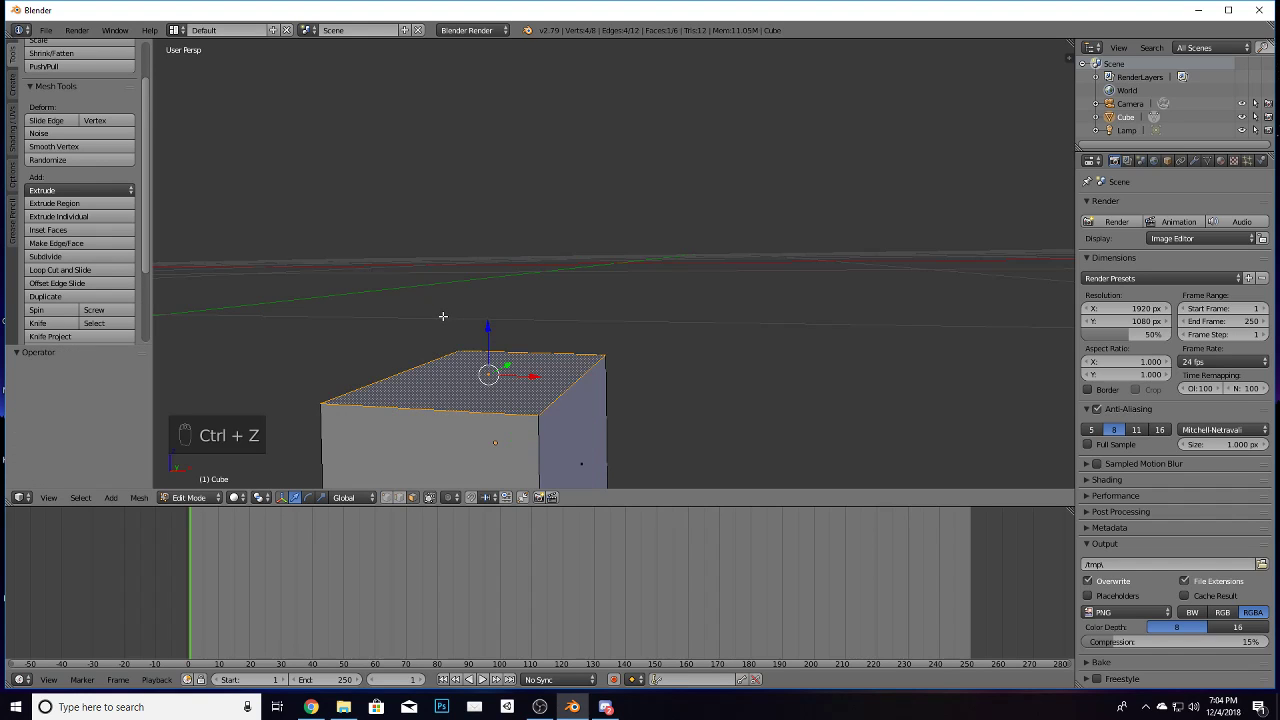
pyautogui.hotkey('ctrl', 'r')
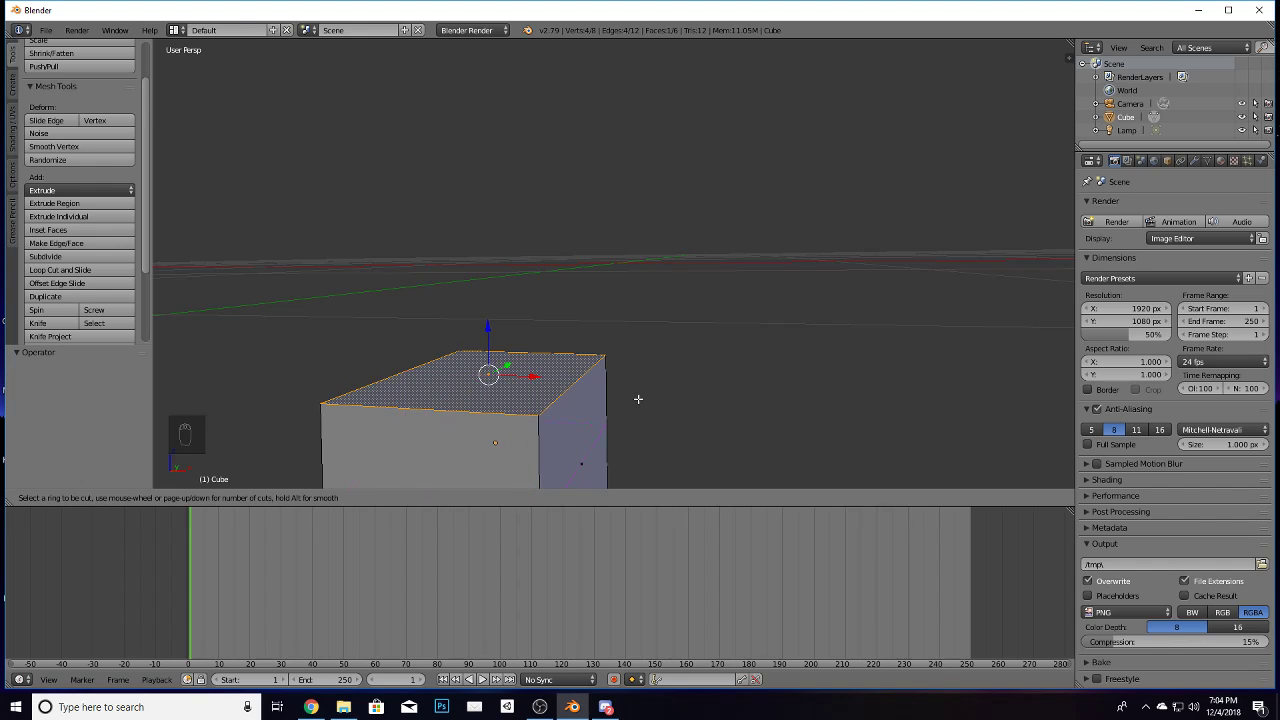
pyautogui.press('Escape')
# Step: Move the cube's top face 0.1 units along X
pyautogui.press('g')
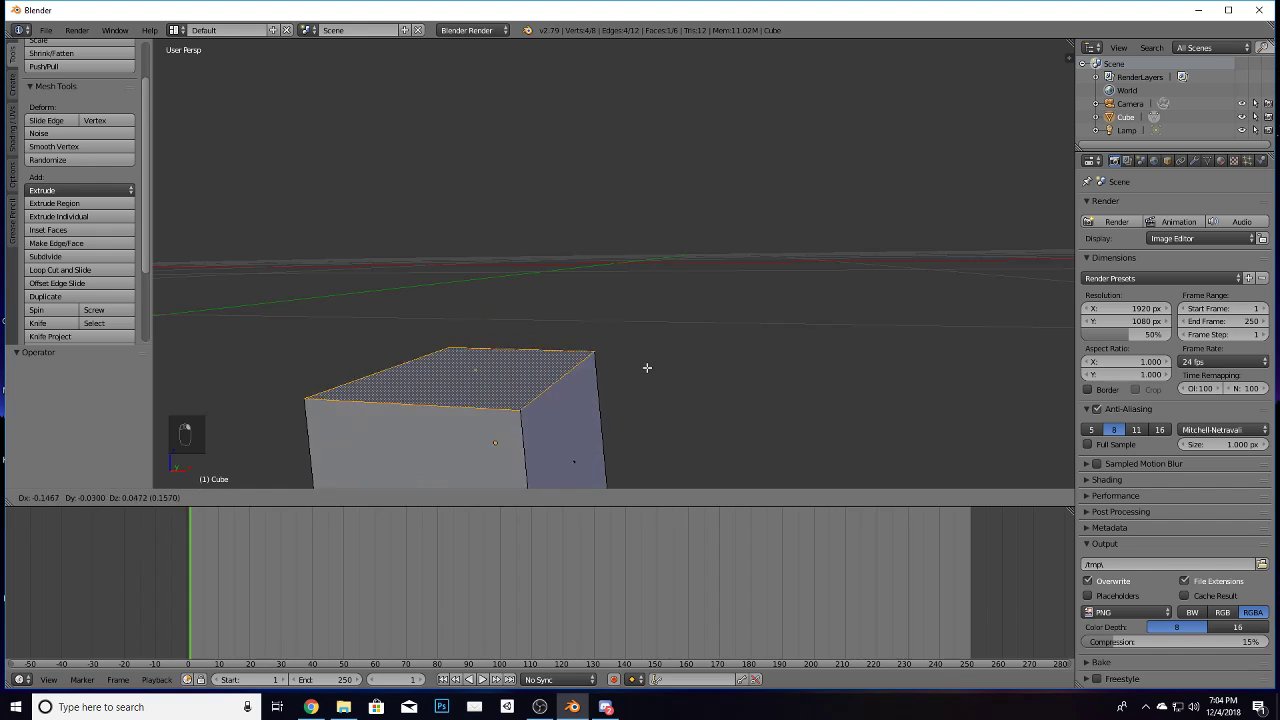
pyautogui.write('xzx.1')
pyautogui.press('Return')
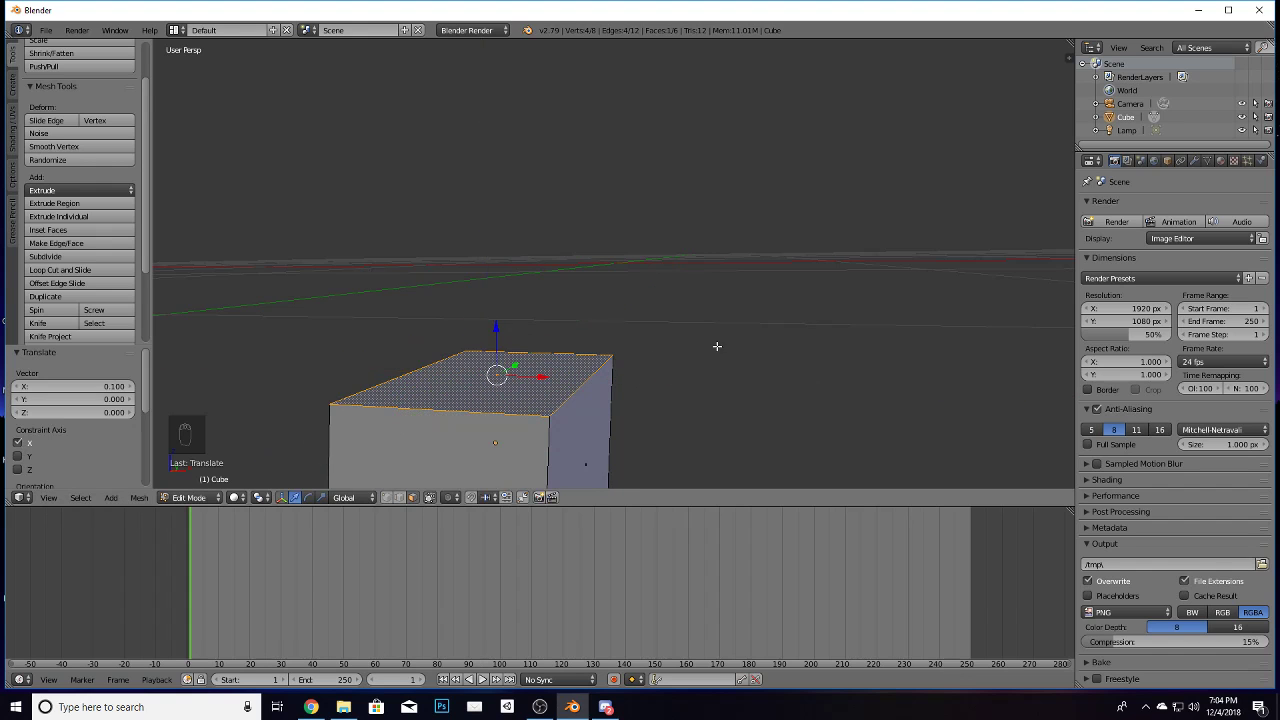
# Step: Add one loop cut dividing the cube along its Y direction, slid slightly toward the -Y side
pyautogui.moveTo(714, 346); pyautogui.dragTo(670, 386, button='middle')
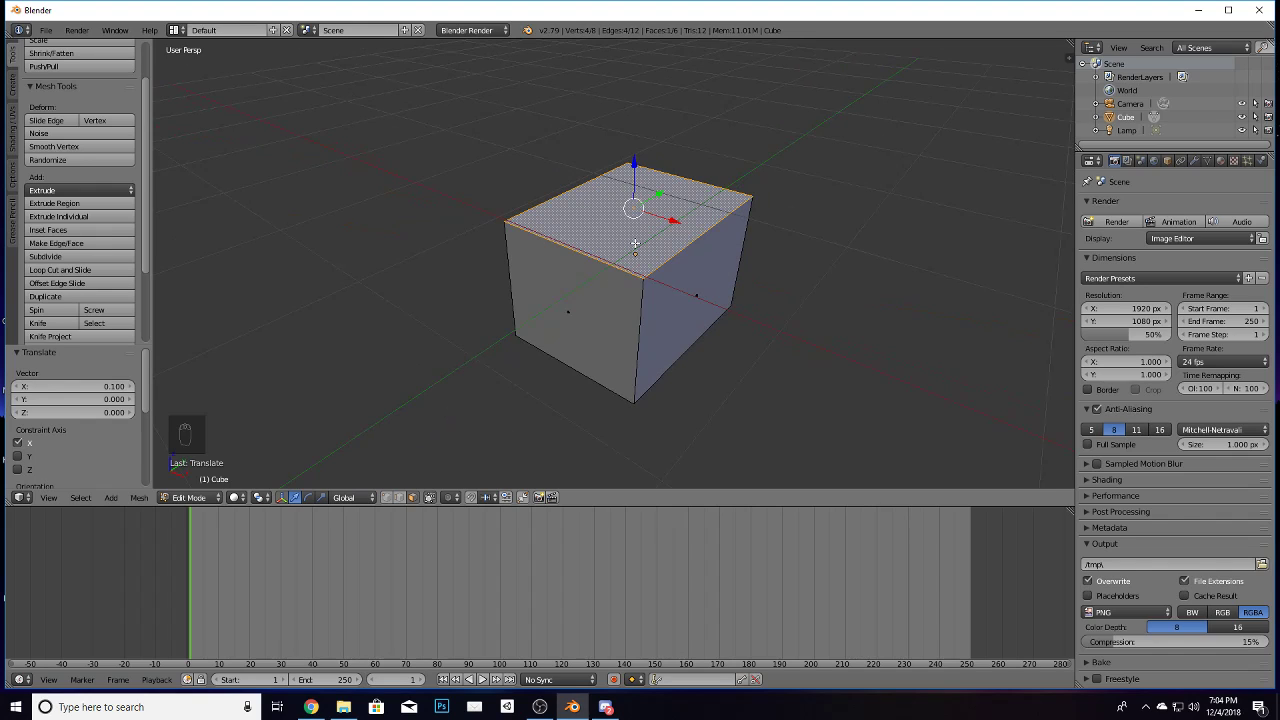
pyautogui.hotkey('ctrl', 'r')
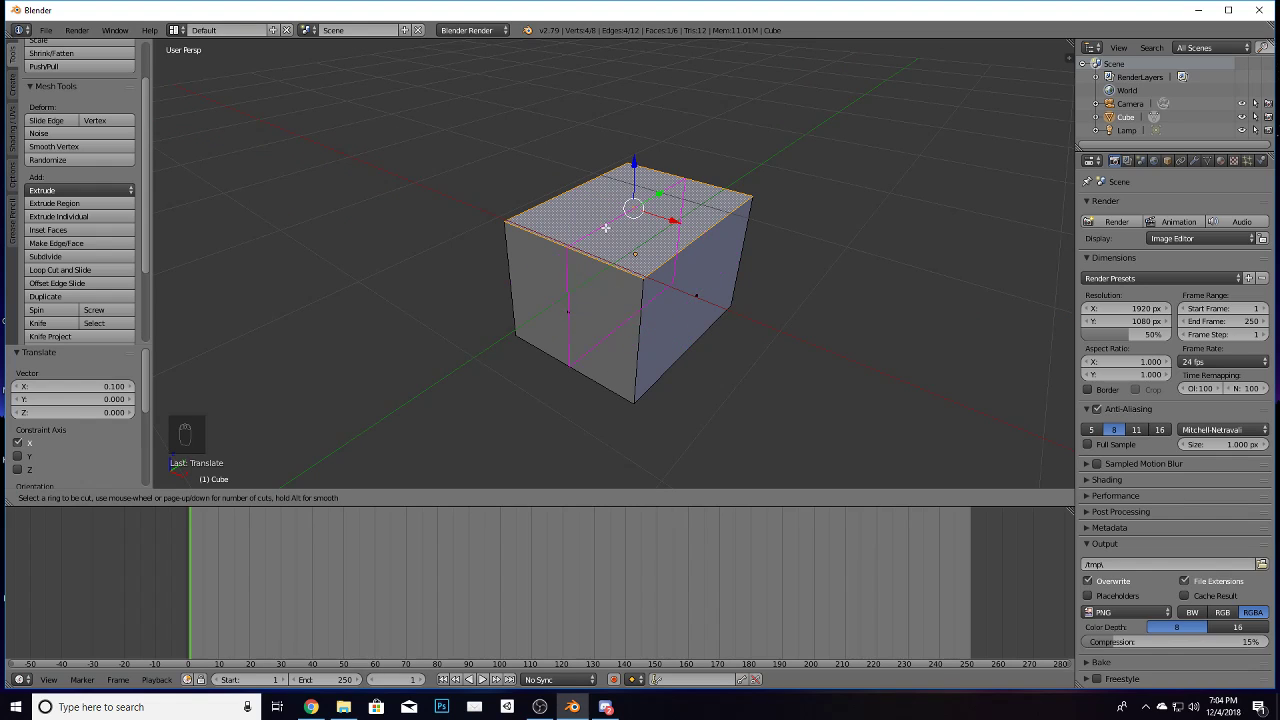
pyautogui.click(667, 232)
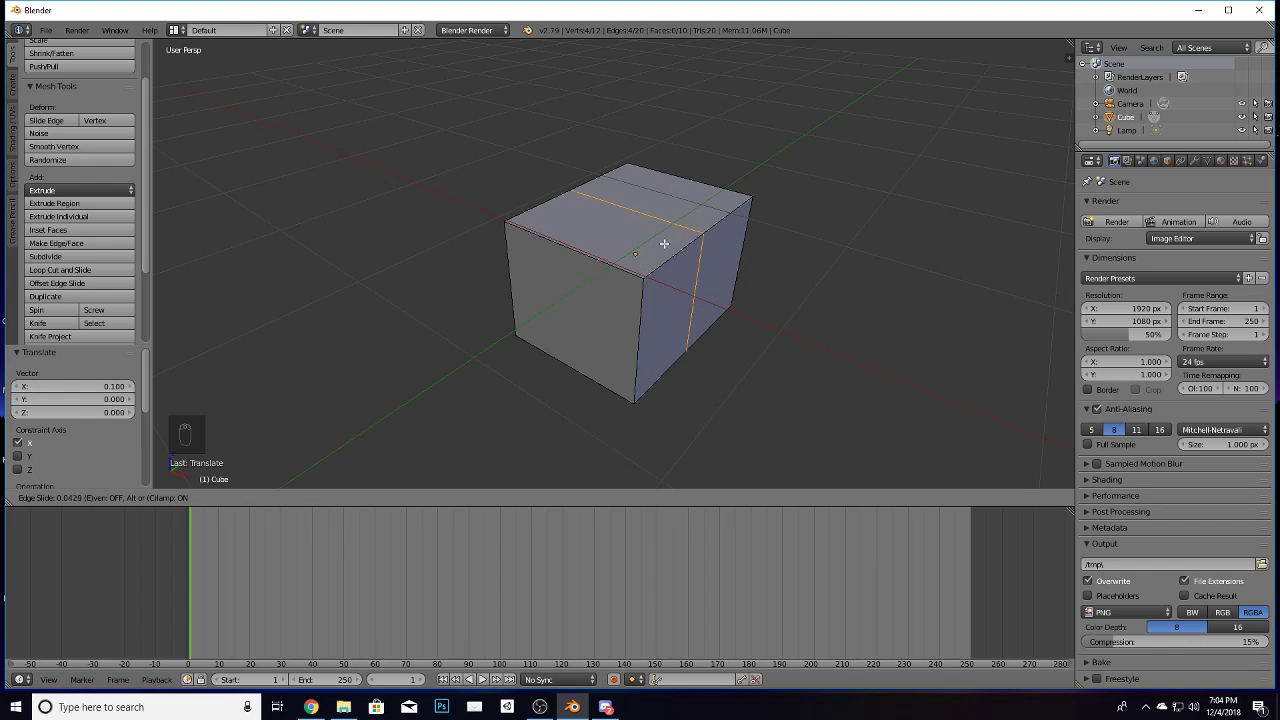
pyautogui.click(663, 245)
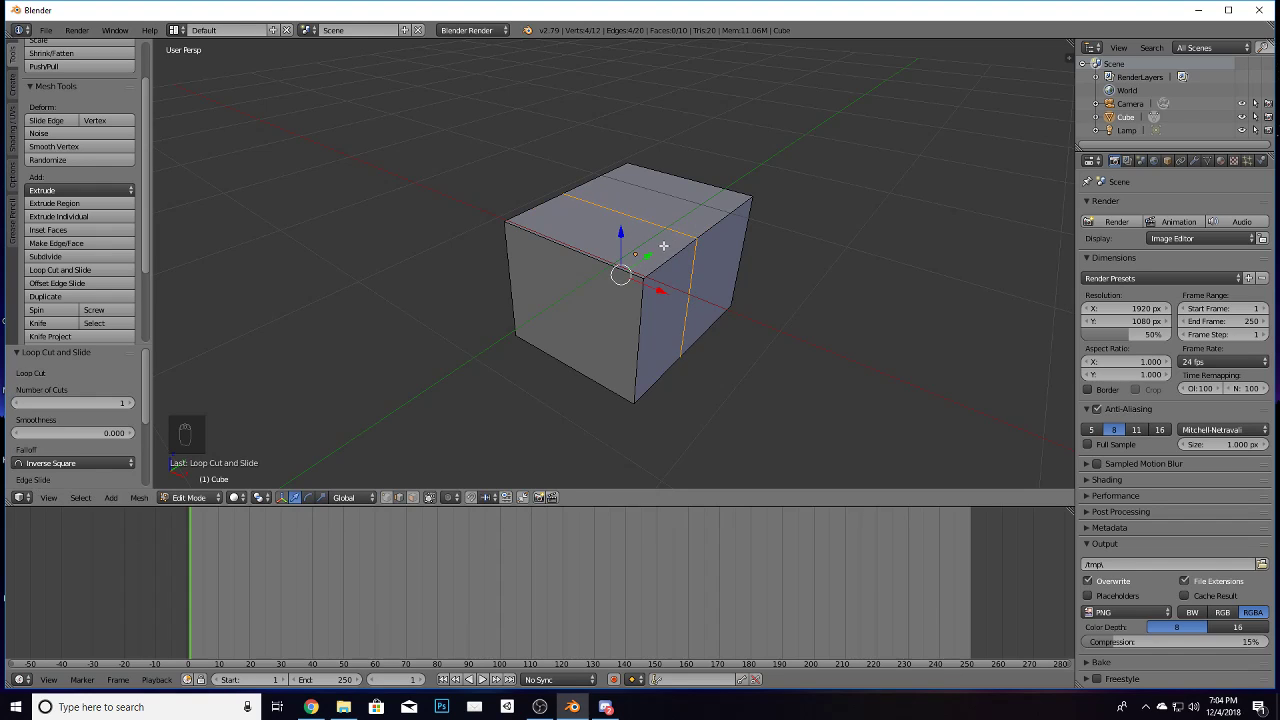
# Step: In face selection mode, select the top strip on the -Y side of the cut and shift it along Z
pyautogui.rightClick(637, 244)
pyautogui.rightClick(615, 242)
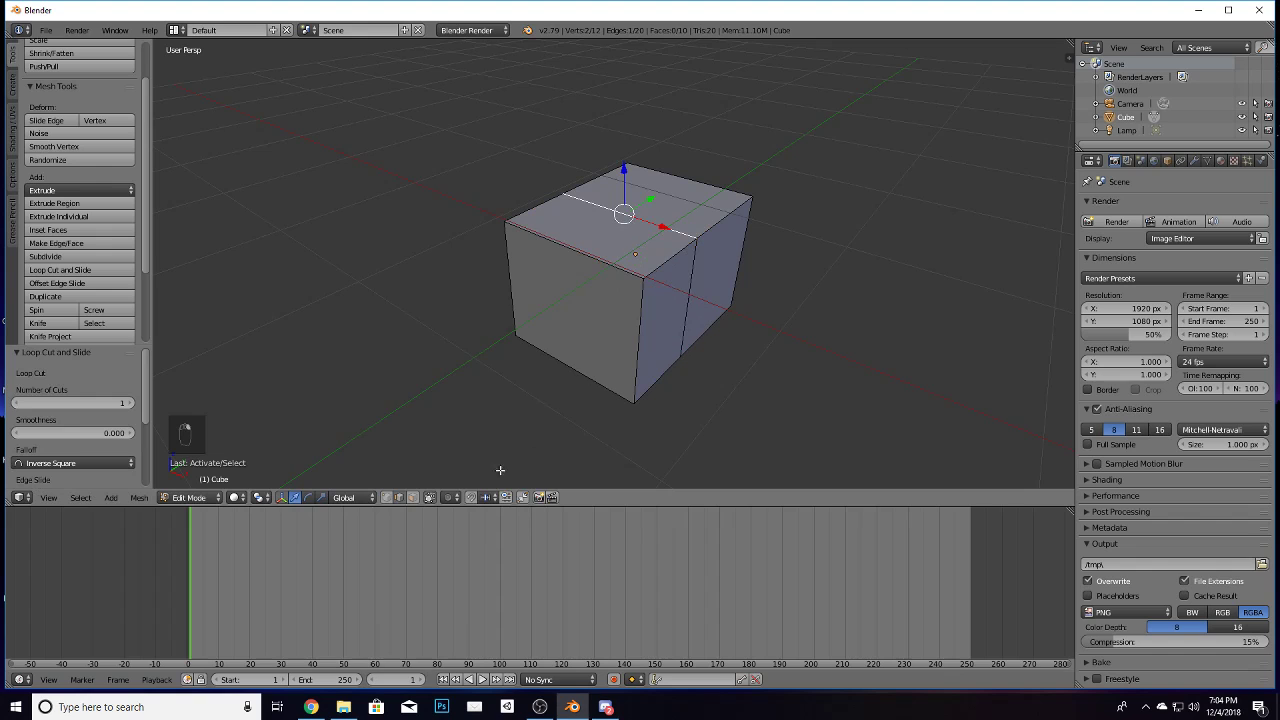
pyautogui.click(412, 497)
pyautogui.rightClick(615, 242)
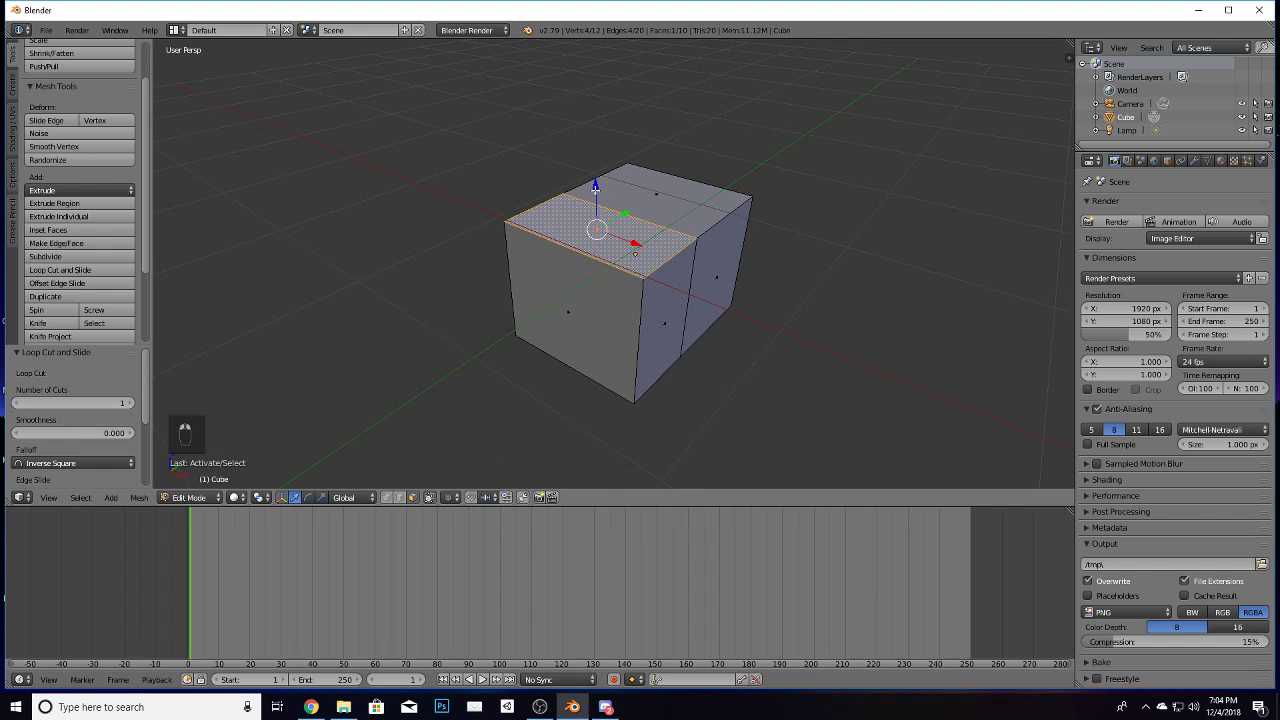
pyautogui.moveTo(595, 185)
pyautogui.mouseDown()
pyautogui.moveTo(601, 93)
pyautogui.moveTo(654, 214)
pyautogui.moveTo(646, 240)
pyautogui.moveTo(580, 123)
pyautogui.moveTo(615, 200)
pyautogui.mouseUp()
# Step: Undo the strip's move, the selections and the loop cut, back to the uncut cube
pyautogui.hotkey('ctrl', 'z')
pyautogui.hotkey('ctrl', 'z')
pyautogui.hotkey('ctrl', 'z')
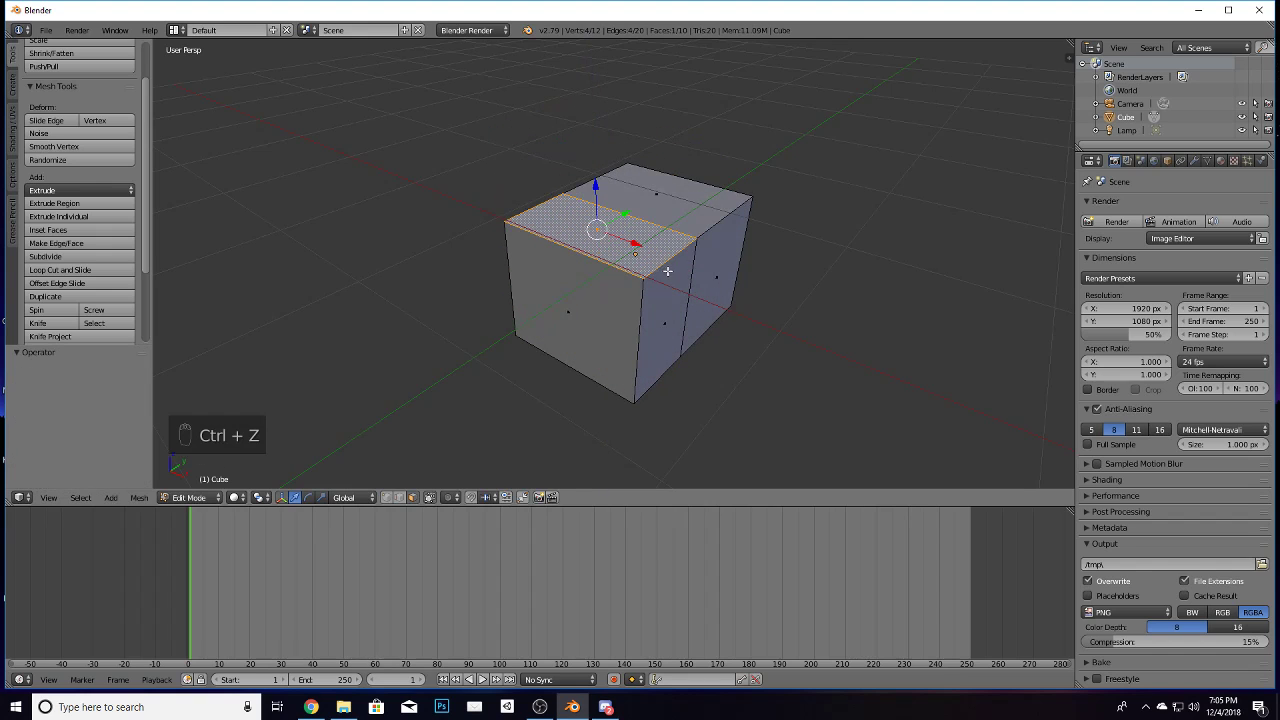
pyautogui.hotkey('ctrl', 'z')
pyautogui.hotkey('ctrl', 'z')
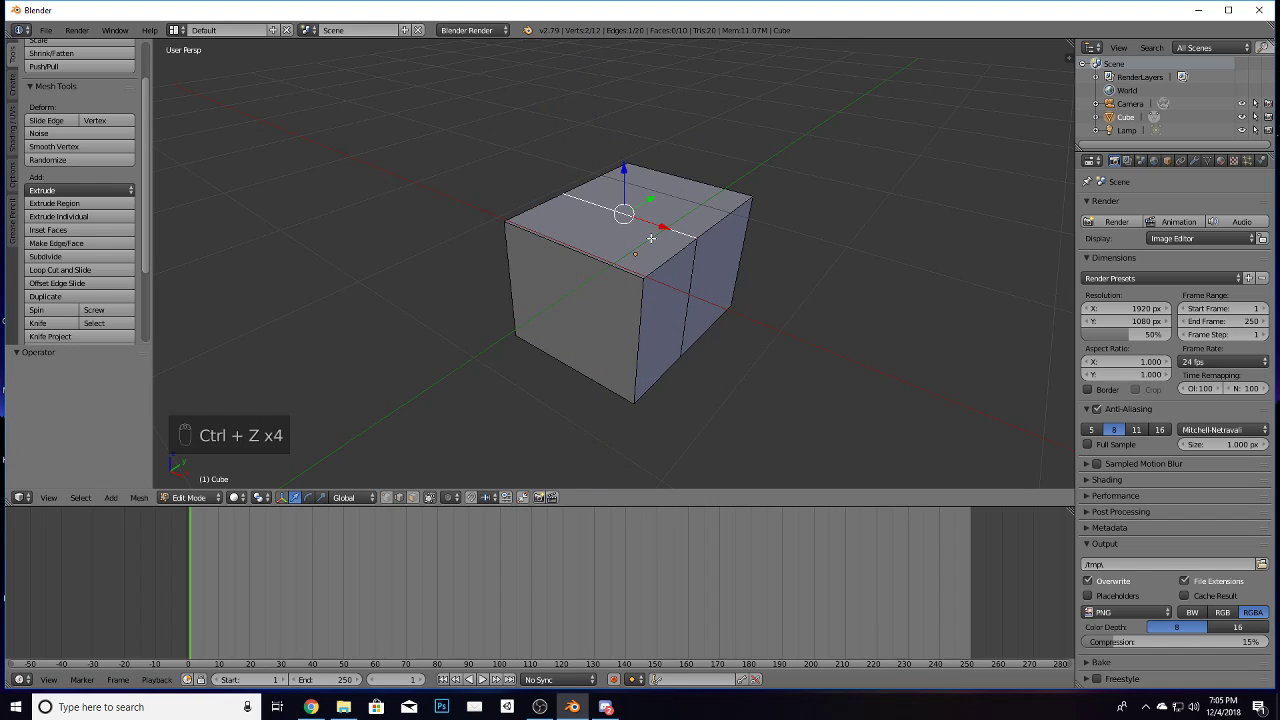
pyautogui.hotkey('ctrl', 'z')
pyautogui.hotkey('ctrl', 'z')
pyautogui.hotkey('ctrl', 'z')
pyautogui.hotkey('ctrl', 'z')
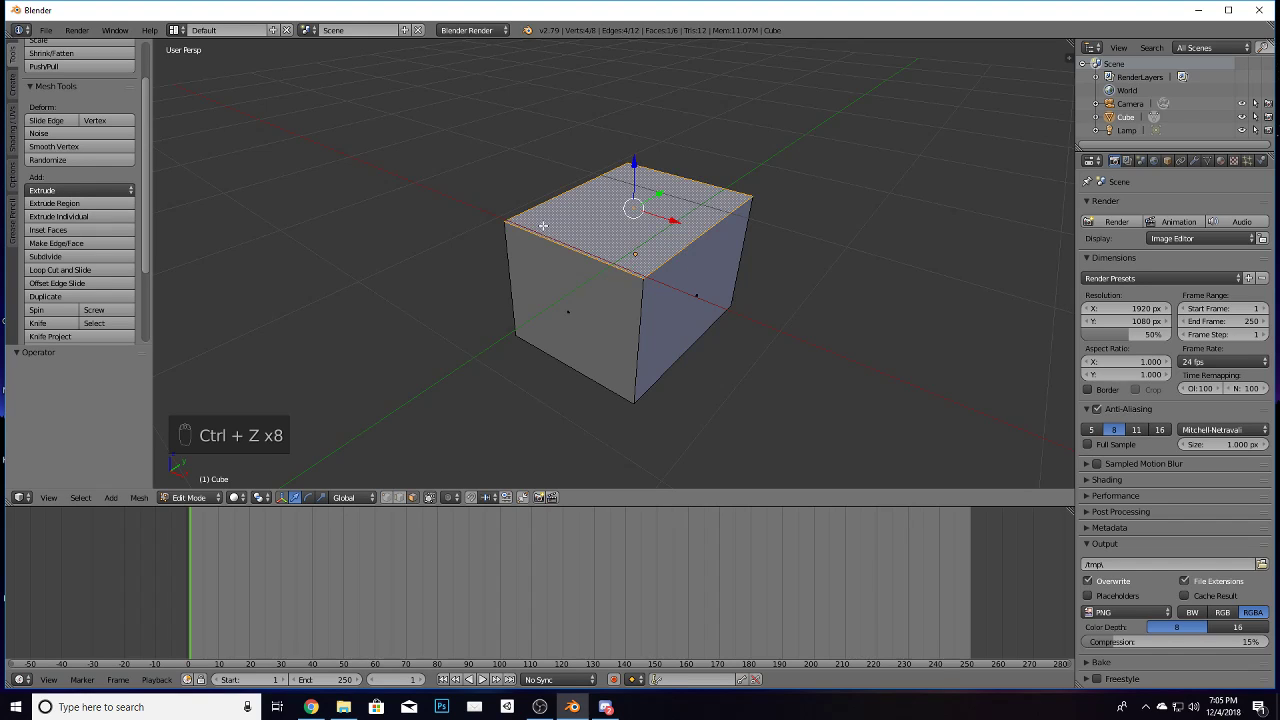
# Step: Add three parallel loop cuts that divide the cube into four slices along its Y direction
pyautogui.hotkey('ctrl', 'r')
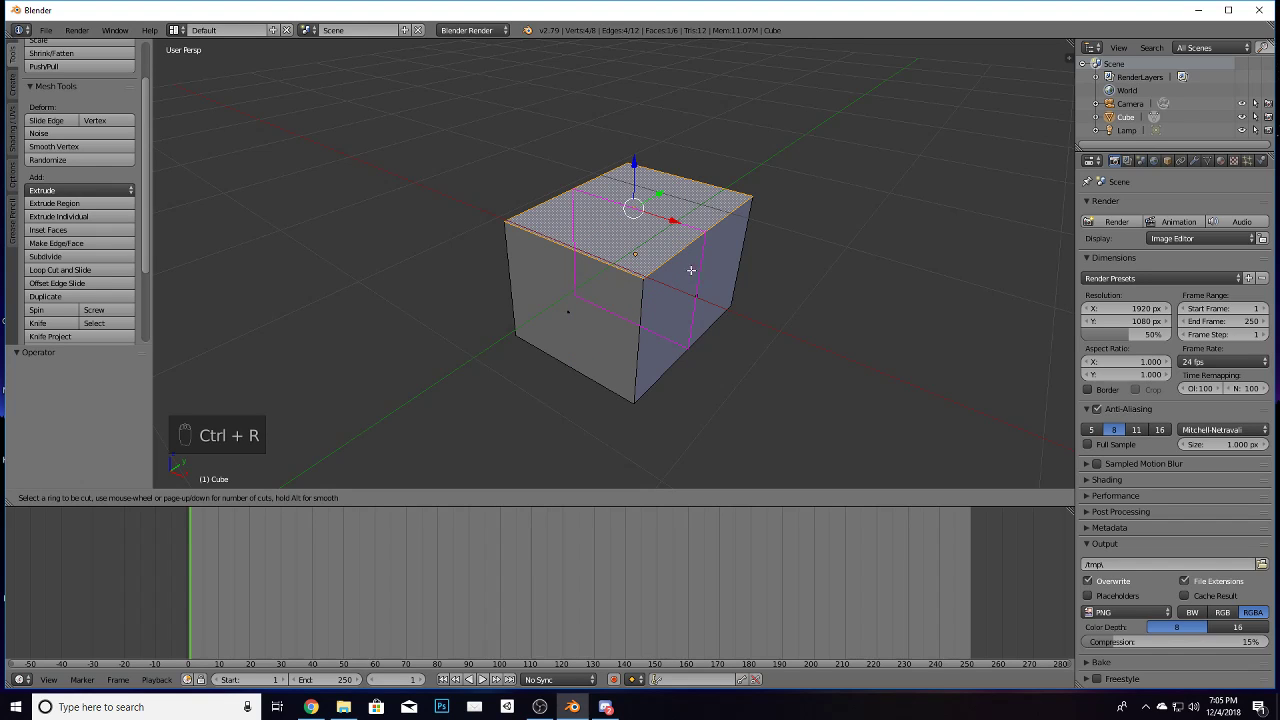
pyautogui.scroll(3, 675, 257)
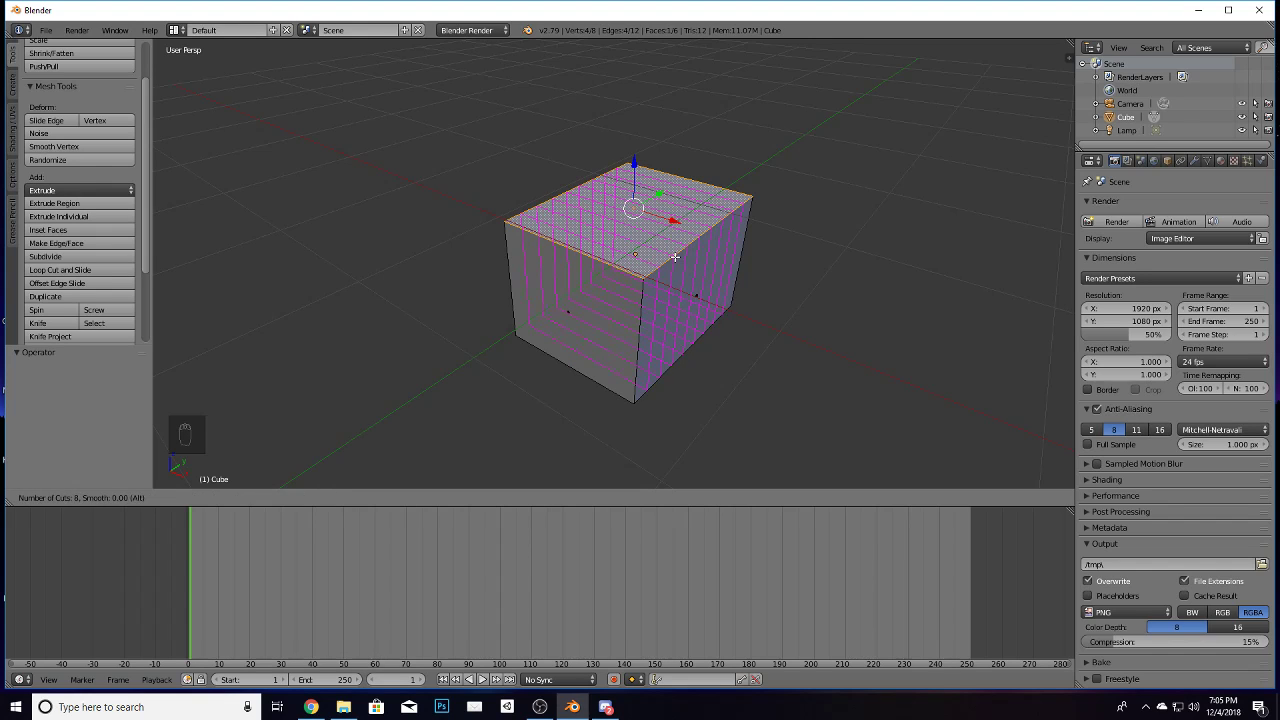
pyautogui.scroll(3, 675, 257)
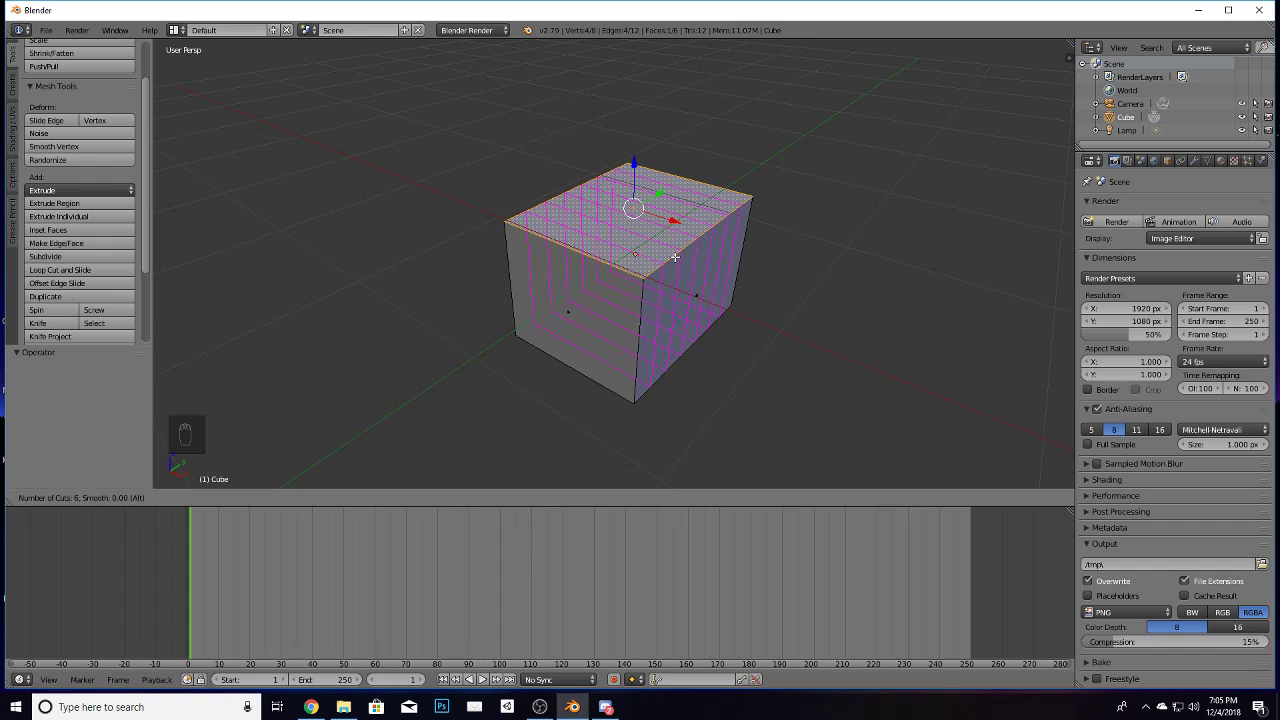
pyautogui.scroll(-2, 675, 257)
pyautogui.scroll(2, 675, 257)
pyautogui.click(675, 257)
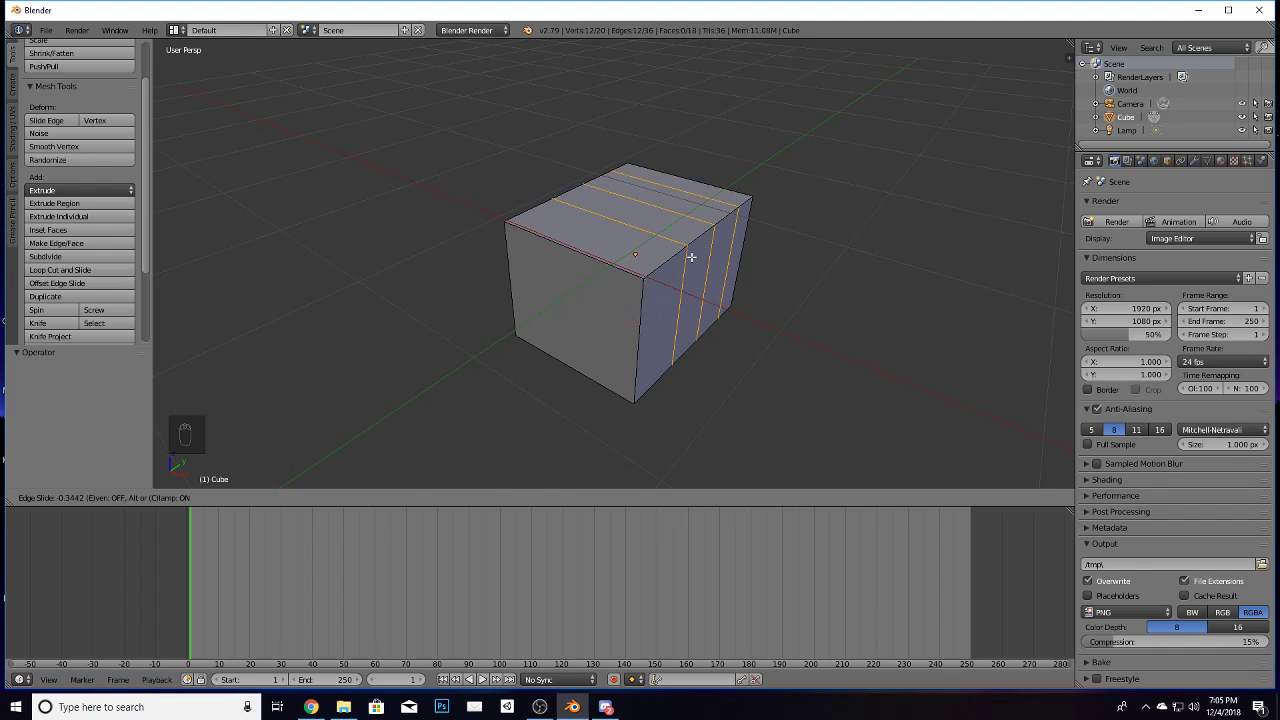
pyautogui.click(673, 271)
# Step: In face selection mode, raise the top strip second from the +Y side about 0.08 units along Z
pyautogui.moveTo(697, 316); pyautogui.dragTo(880, 286, button='middle')
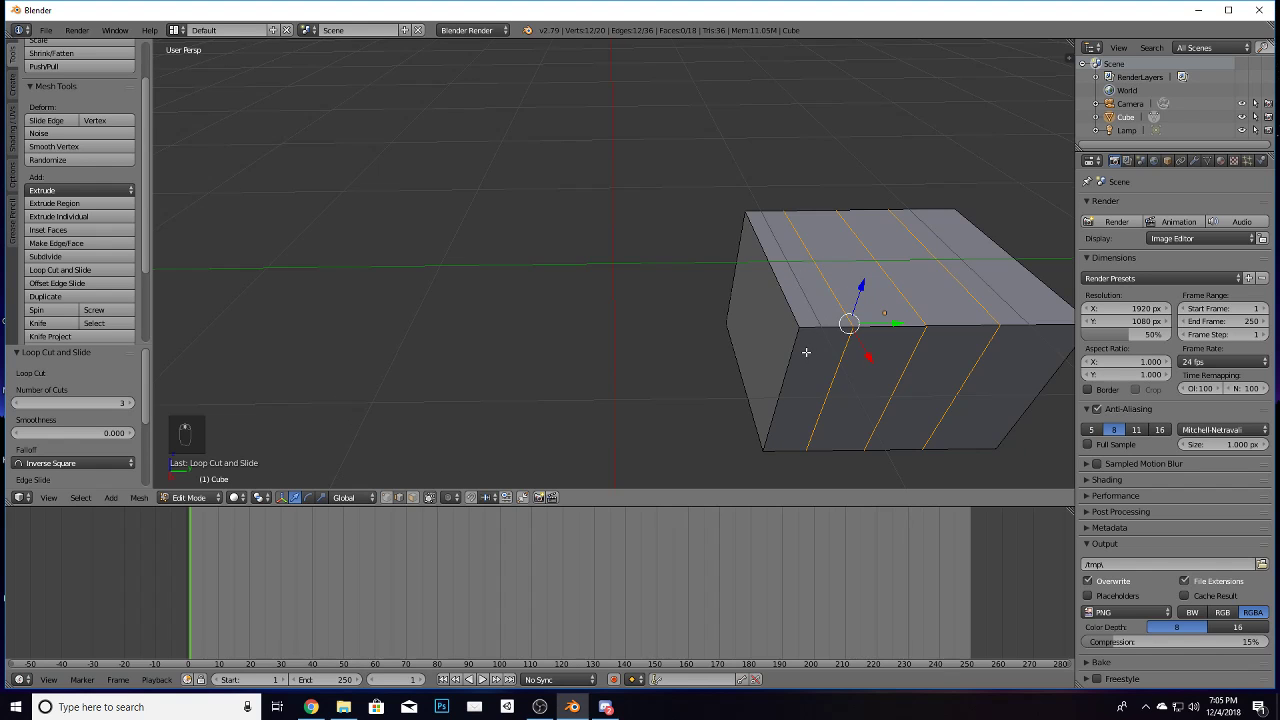
pyautogui.moveTo(806, 351); pyautogui.dragTo(690, 225, button='middle')
pyautogui.scroll(2, 690, 225)
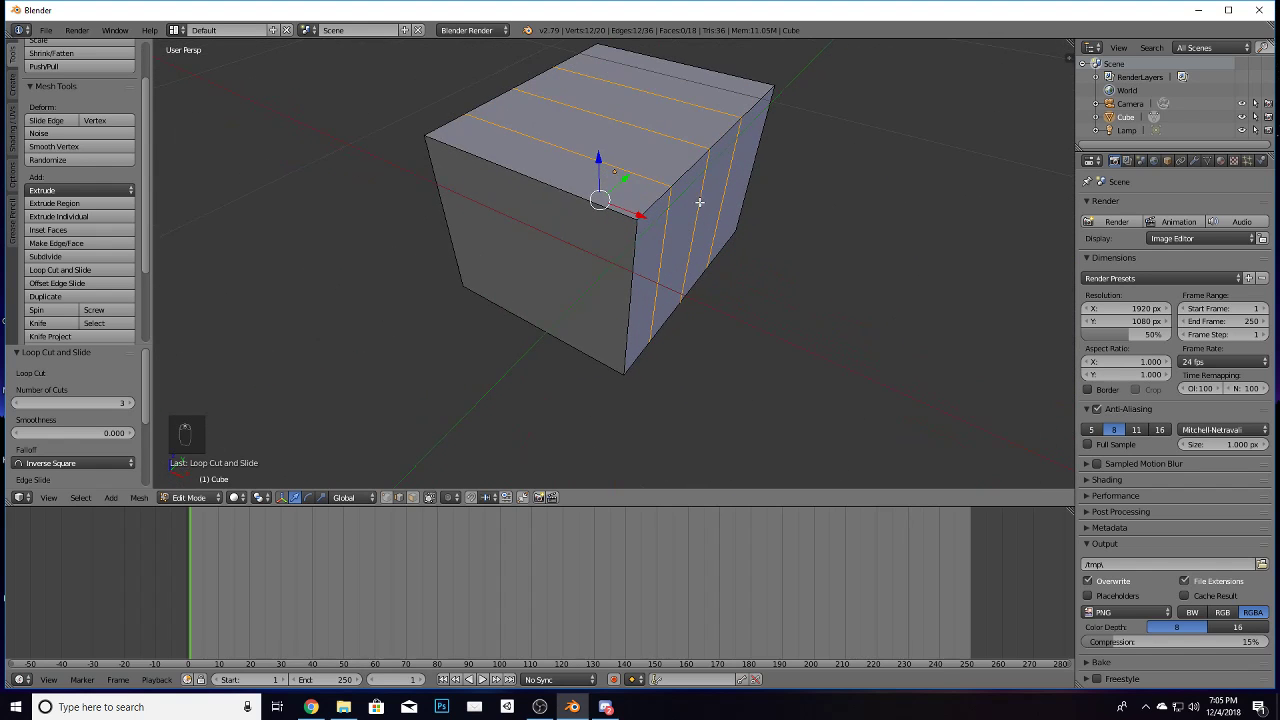
pyautogui.rightClick(550, 168)
pyautogui.rightClick(579, 167)
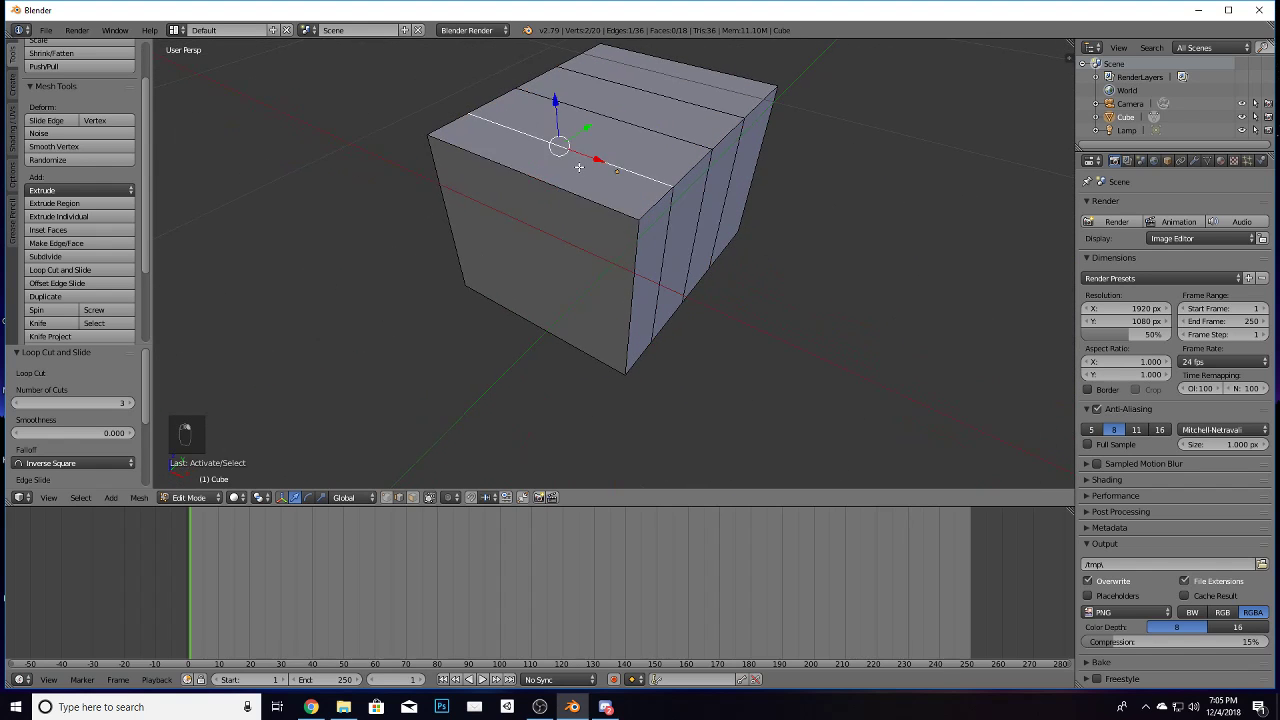
pyautogui.click(413, 498)
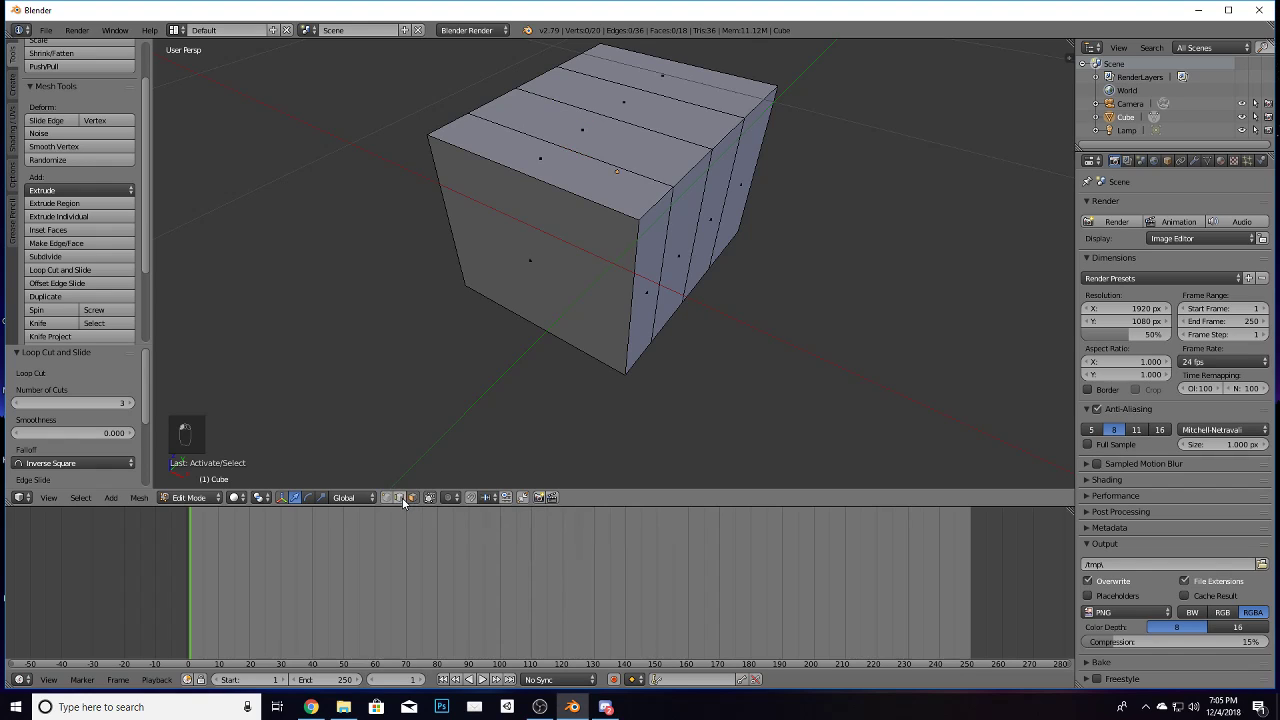
pyautogui.click(400, 498)
pyautogui.click(412, 498)
pyautogui.moveTo(724, 334); pyautogui.dragTo(700, 289, button='middle')
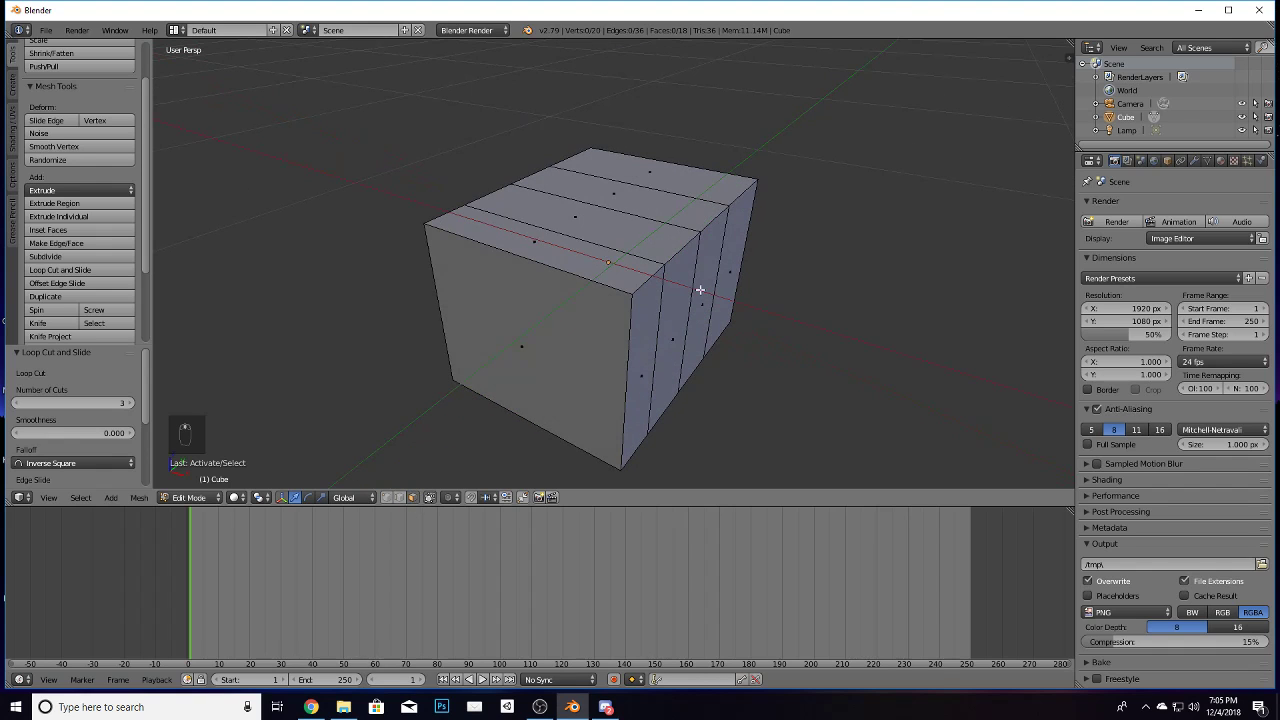
pyautogui.rightClick(617, 192)
pyautogui.moveTo(613, 150); pyautogui.dragTo(638, 144)
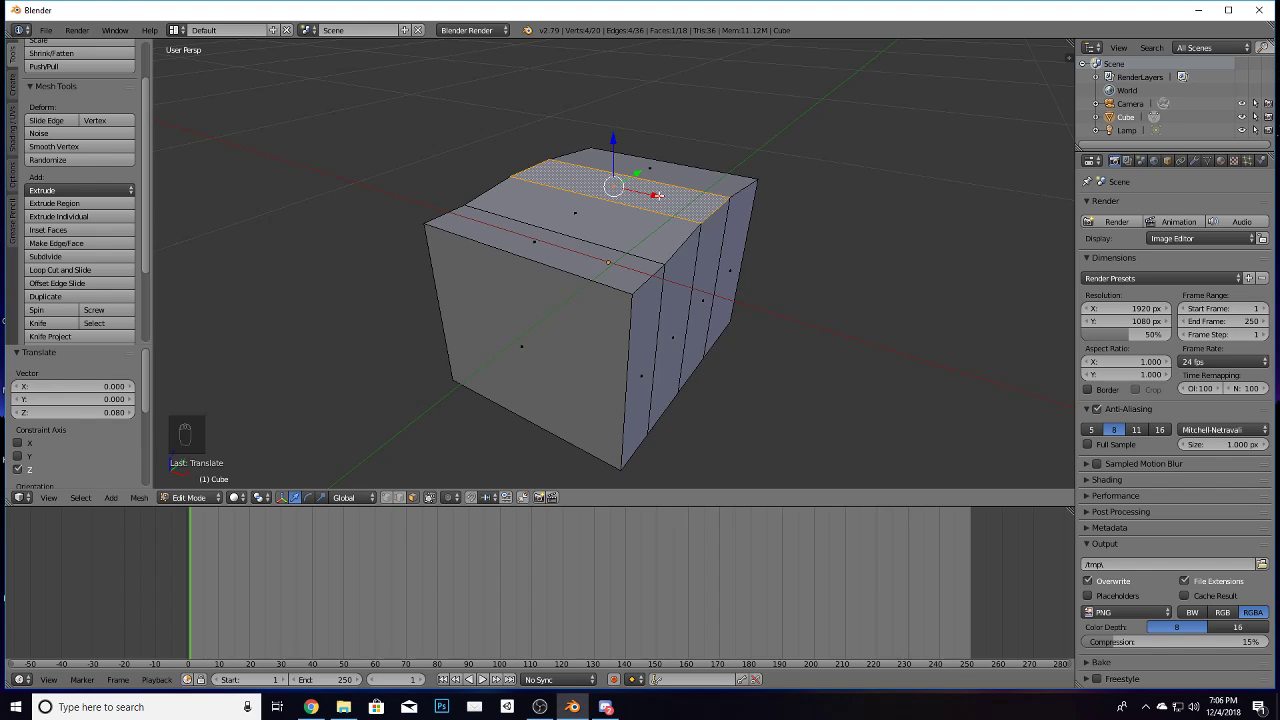
# Step: Extrude the raised strip upward freely, by about -0.144 in X, 0.309 in Y and 0.583 in Z
pyautogui.press('e')
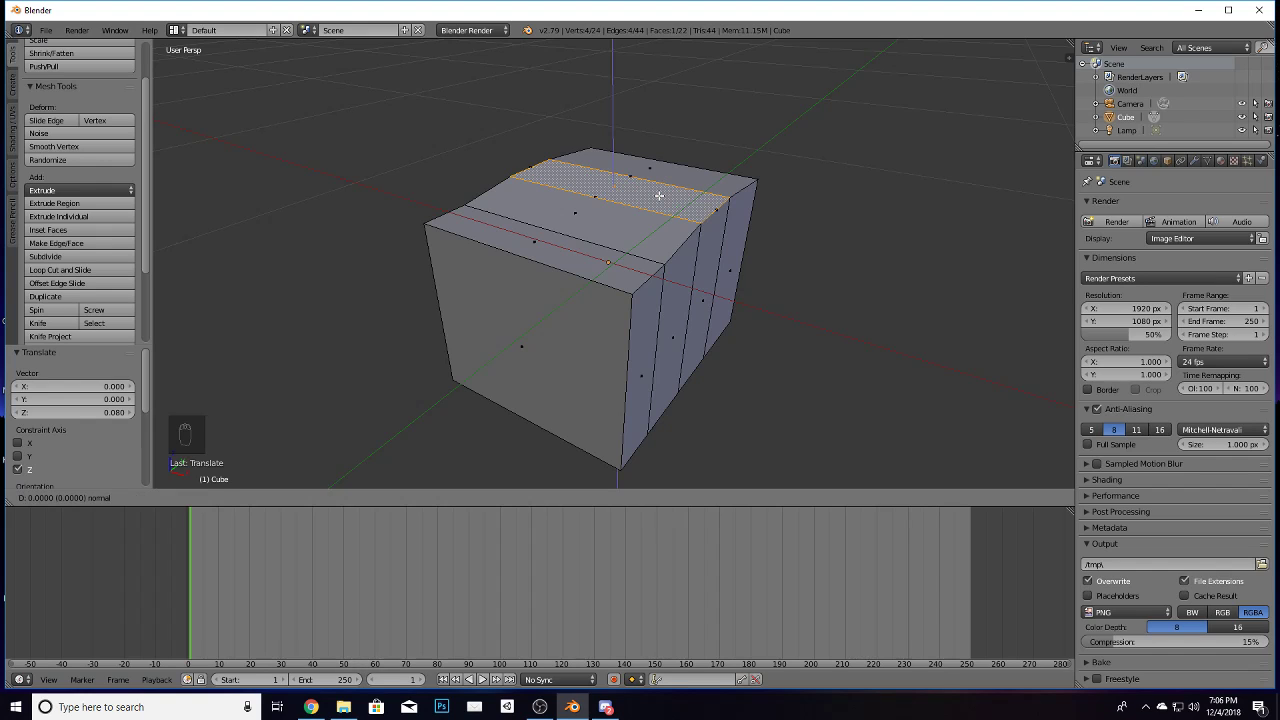
pyautogui.press('z')
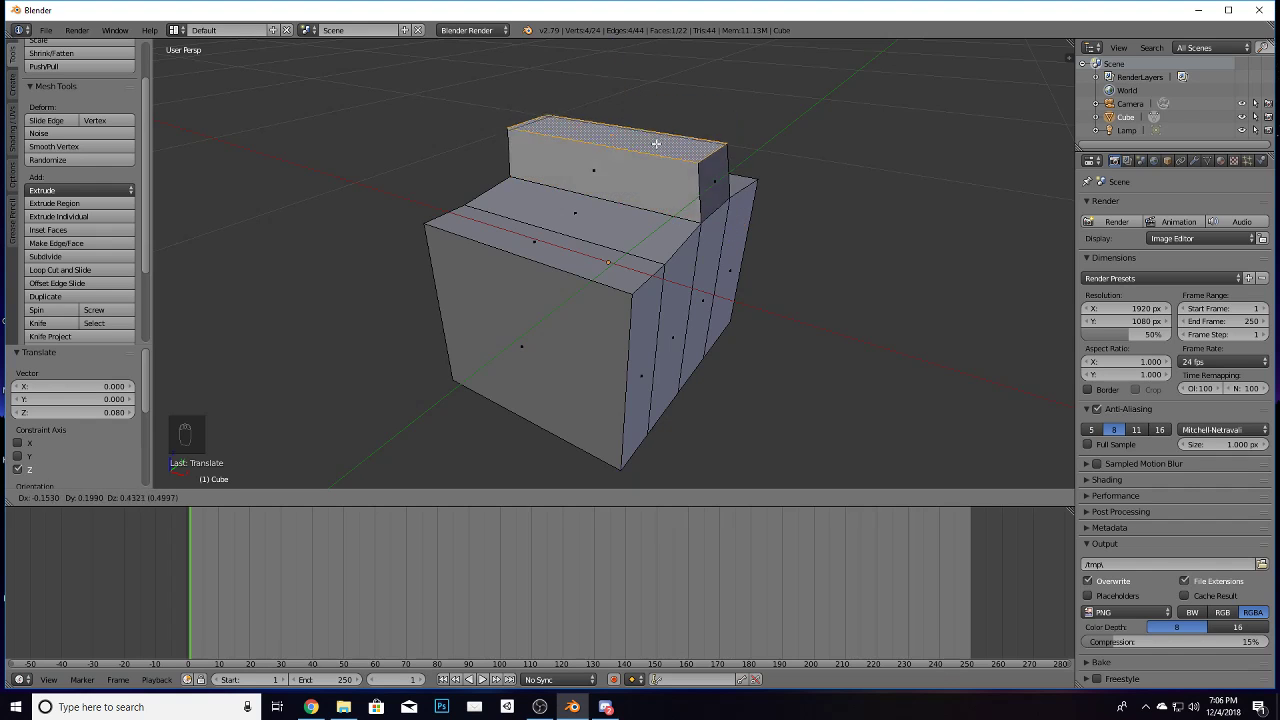
pyautogui.click(663, 126)
# Step: Scale the extruded block's top face along Z by a factor of about 4.118
pyautogui.moveTo(714, 284); pyautogui.dragTo(716, 267, button='middle')
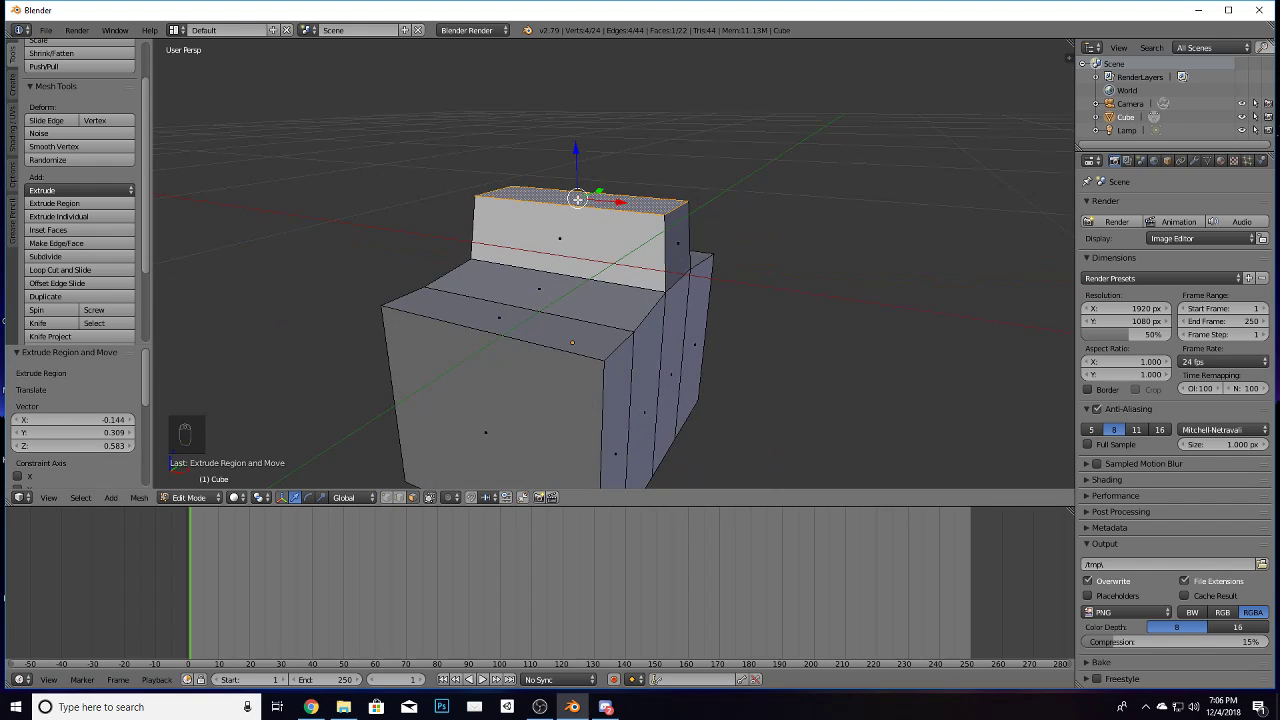
pyautogui.press('s')
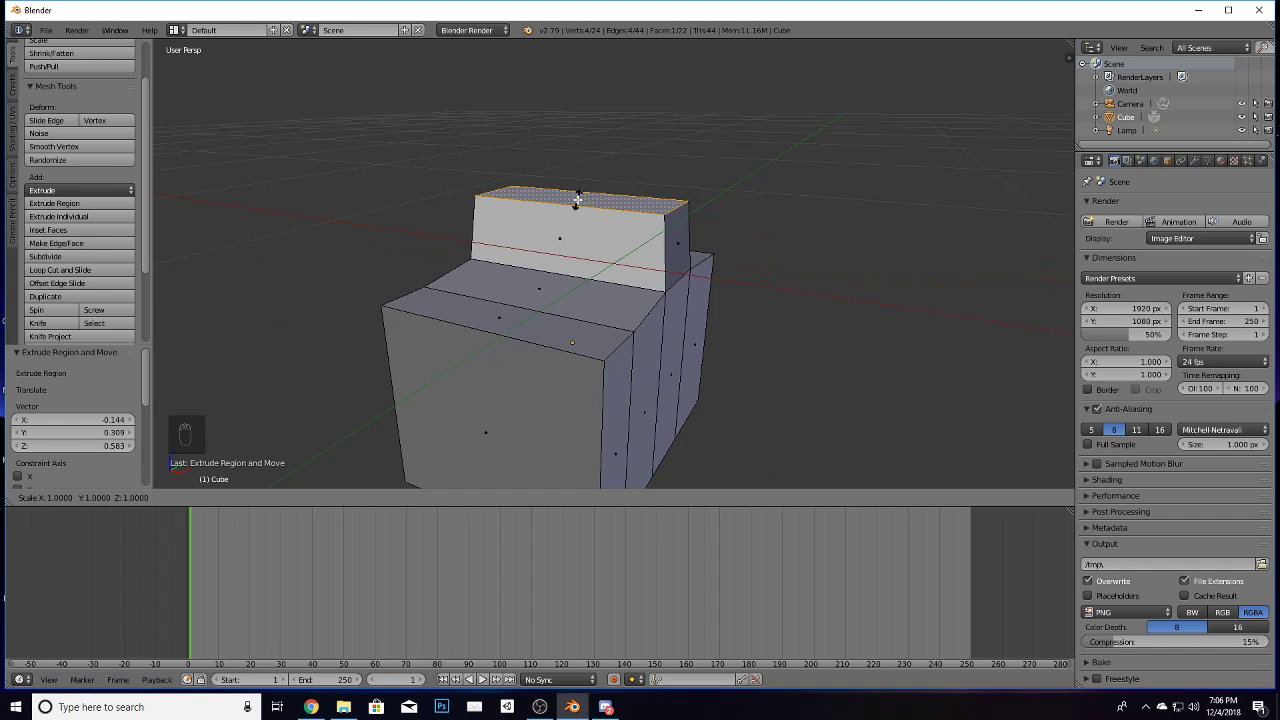
pyautogui.press('z')
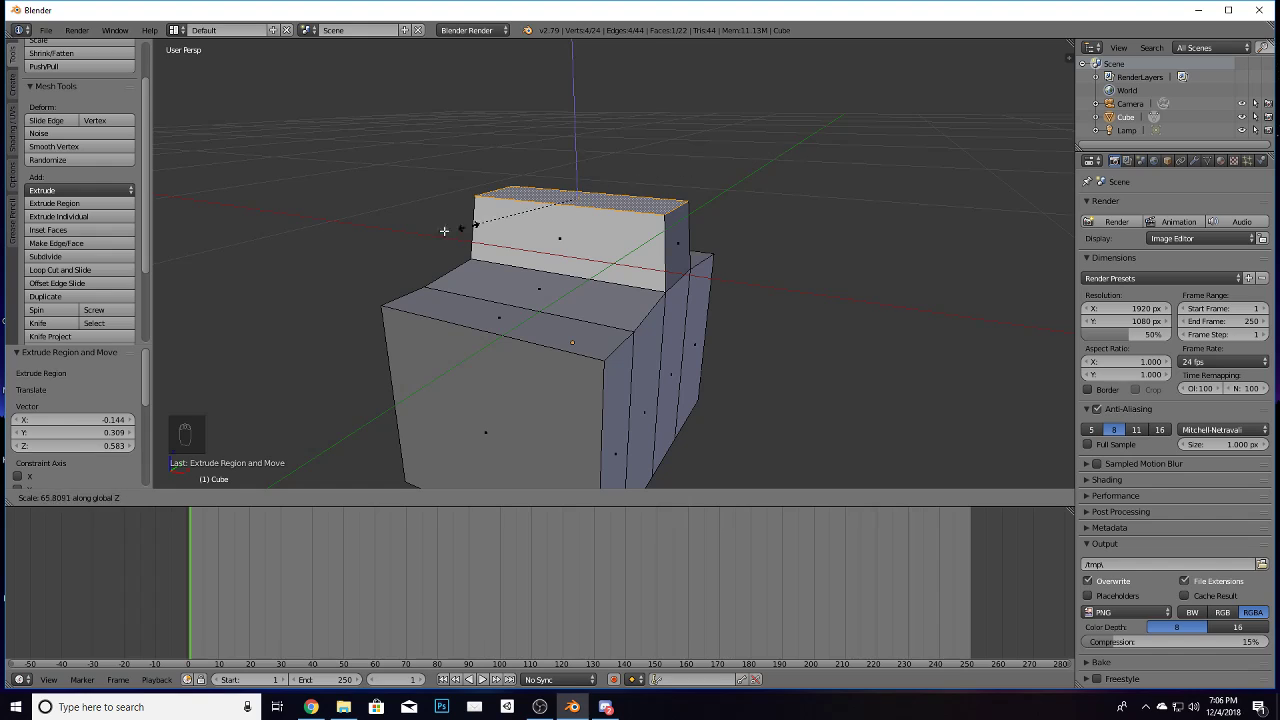
pyautogui.click(577, 199)
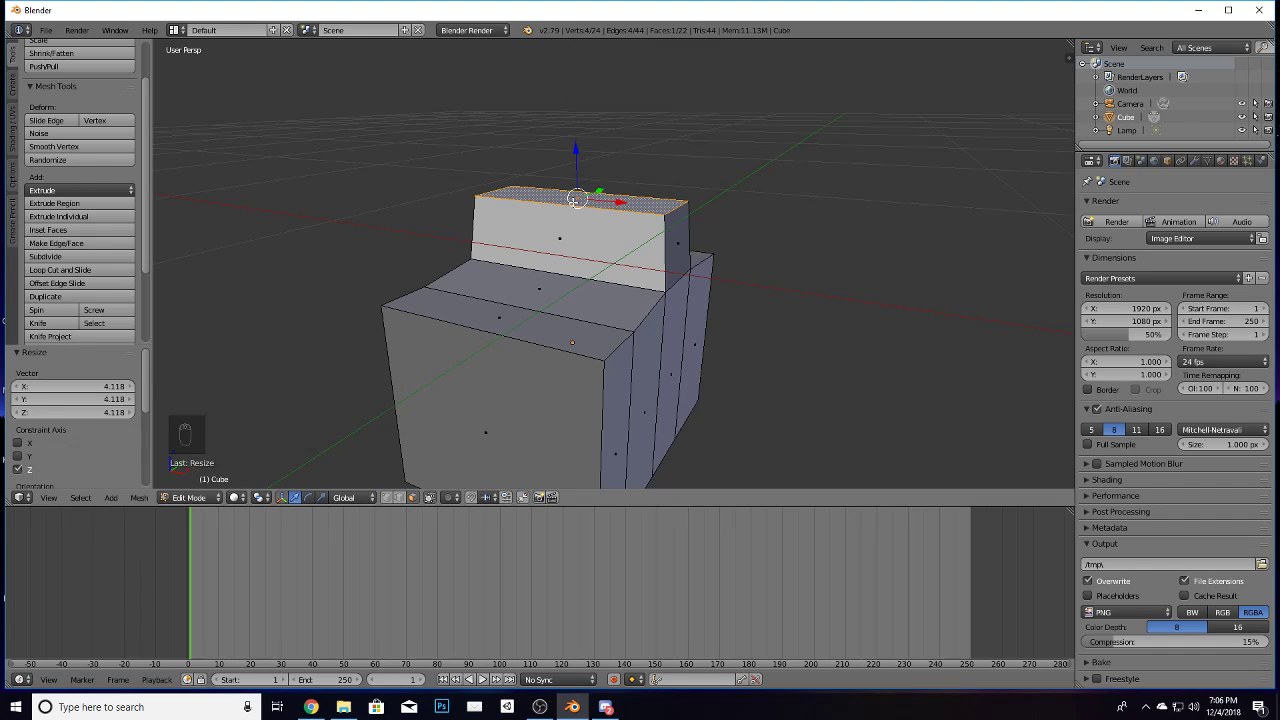
# Step: Widen the extruded block's top face along Y by a scale factor of about 2.683
pyautogui.press('s')
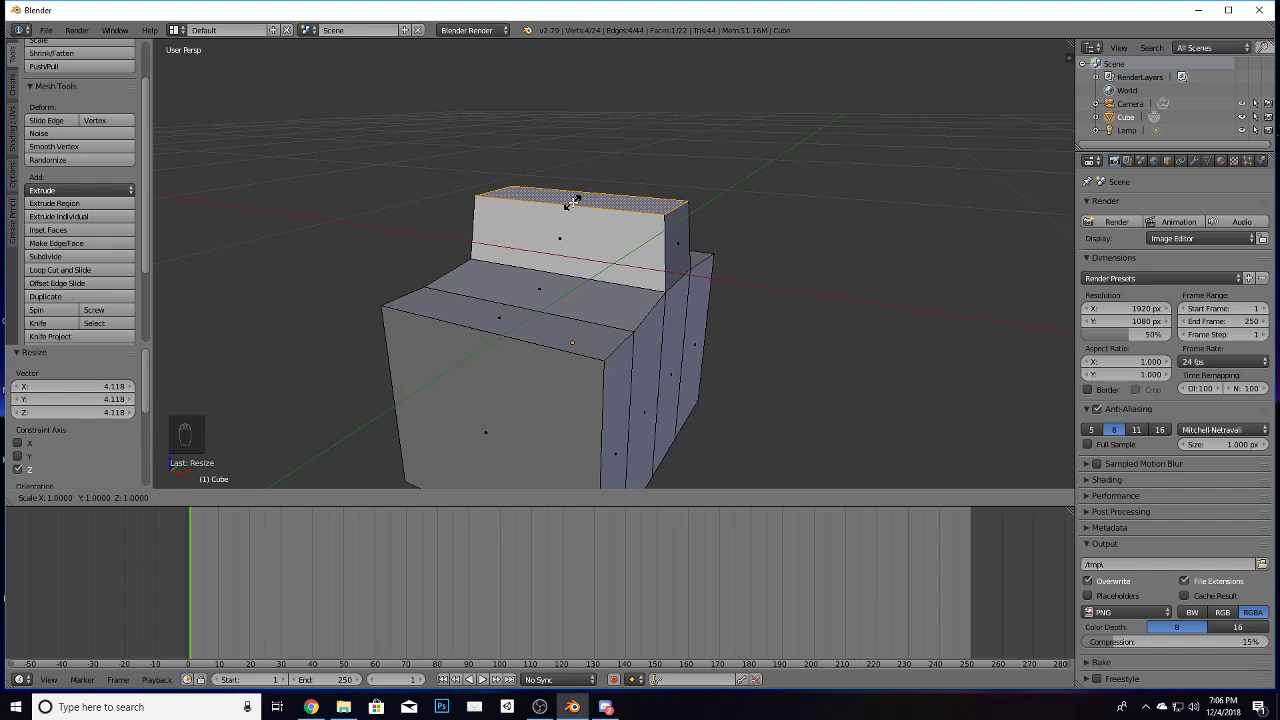
pyautogui.press('y')
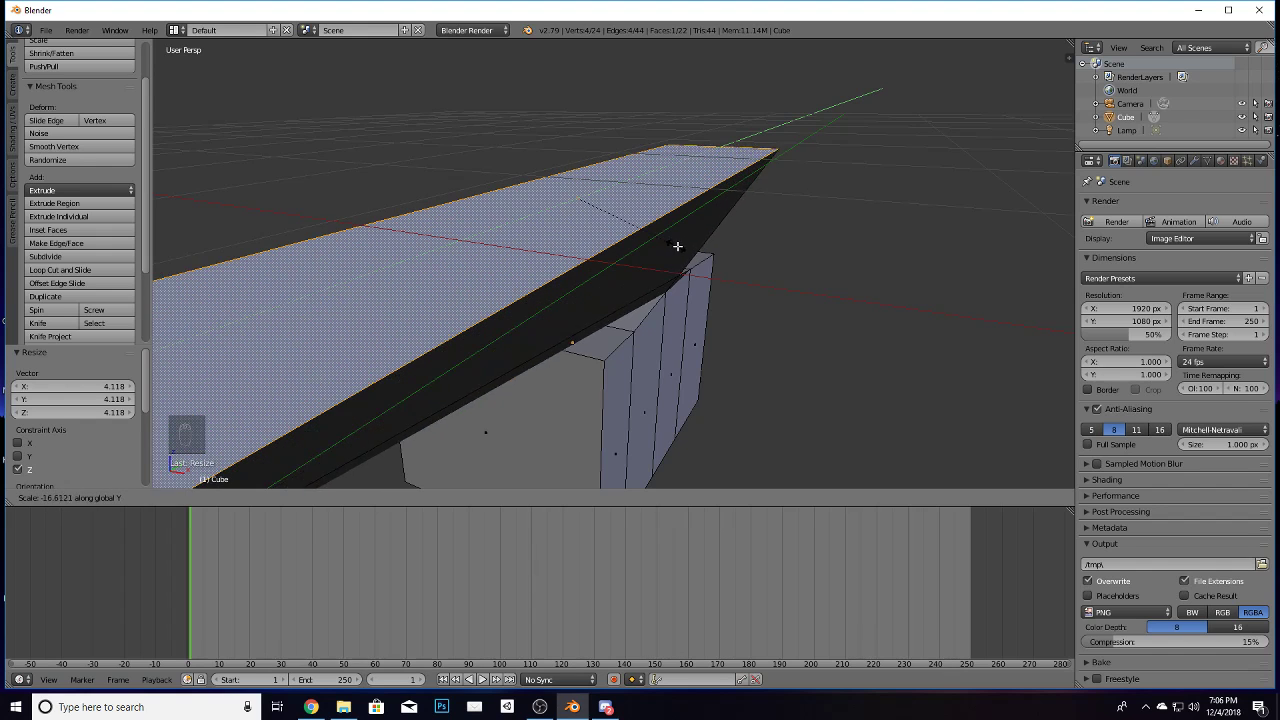
pyautogui.click(577, 207)
pyautogui.scroll(-2, 622, 318)
pyautogui.scroll(-2, 622, 318)
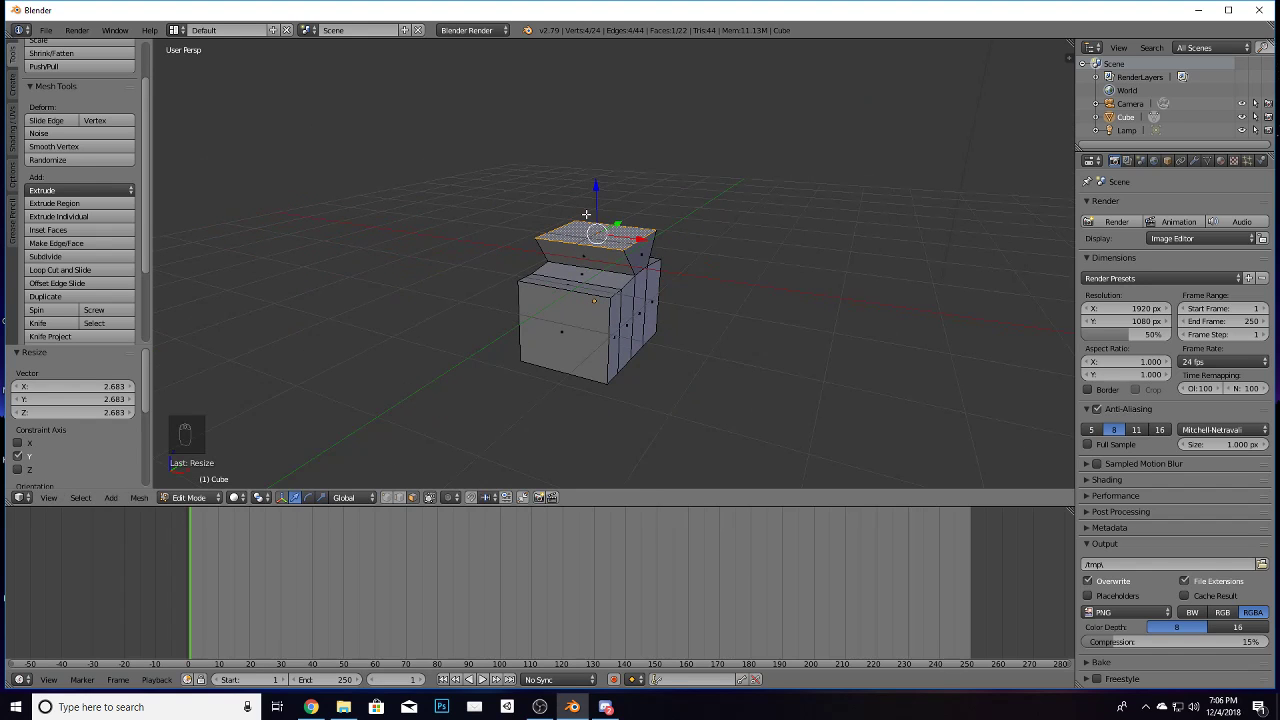
# Step: Rotate the extruded block's top face about -1.38° around the global Y axis
pyautogui.press('r')
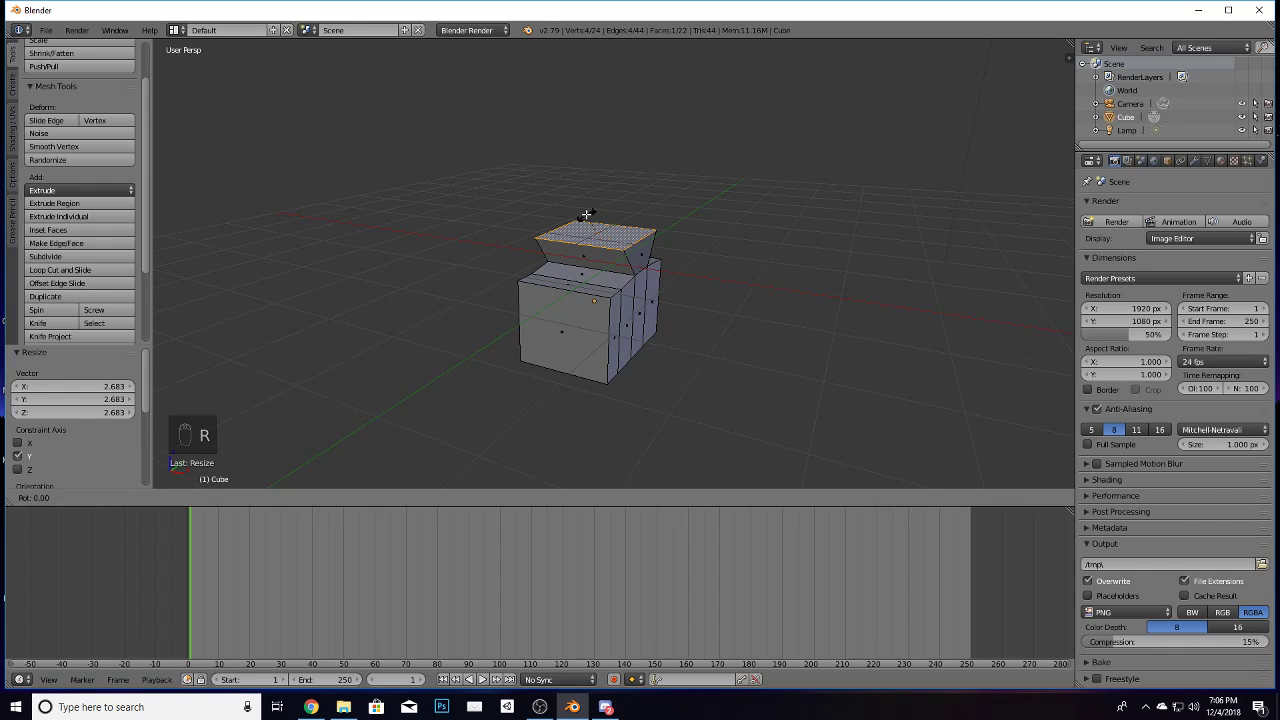
pyautogui.press('y')
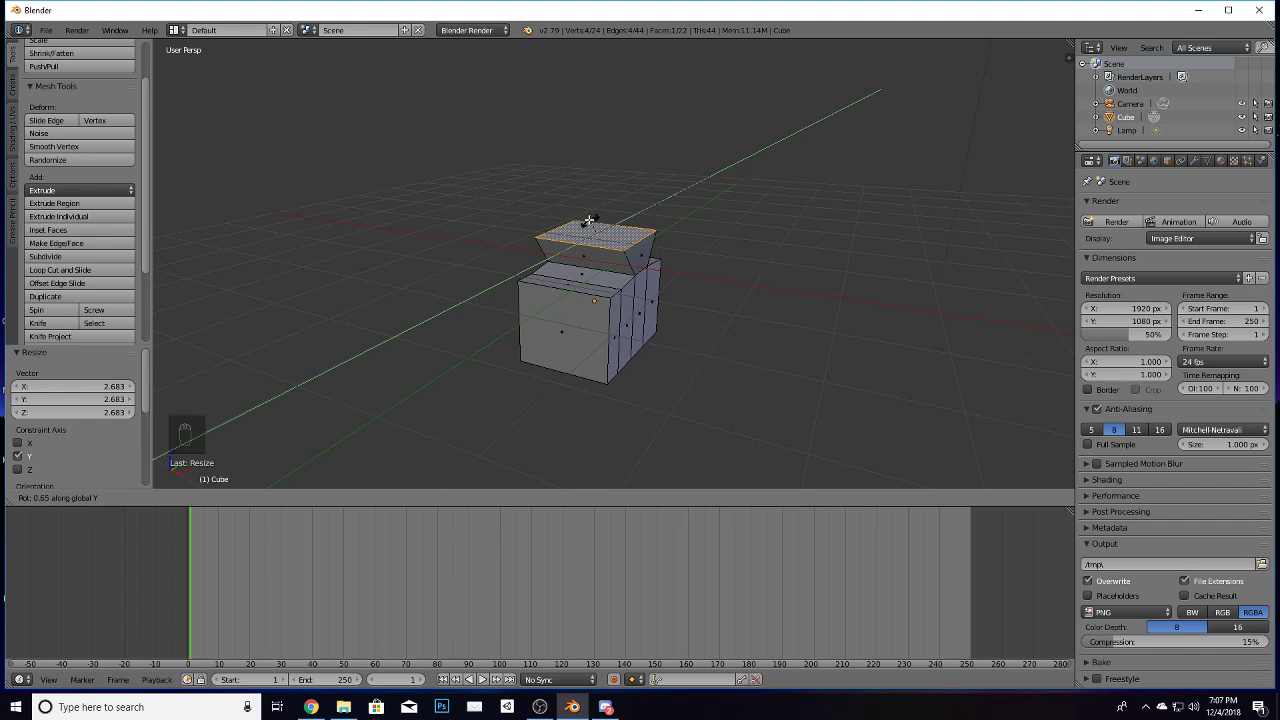
pyautogui.click(588, 222)
pyautogui.scroll(5, 597, 325)
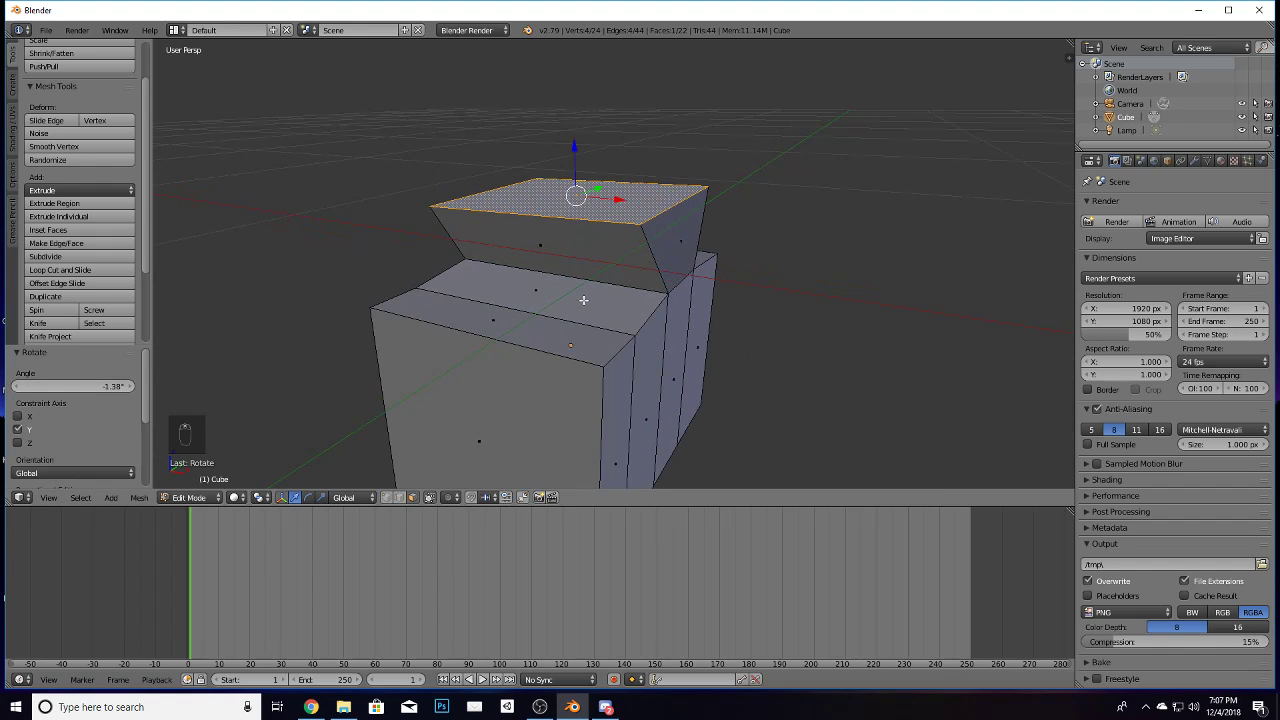
# Step: Raise the block's top face about 0.043 along Z and extrude it upward by about 0.588
pyautogui.moveTo(605, 254); pyautogui.dragTo(603, 168, button='middle')
pyautogui.moveTo(603, 168); pyautogui.dragTo(603, 163)
pyautogui.press('e')
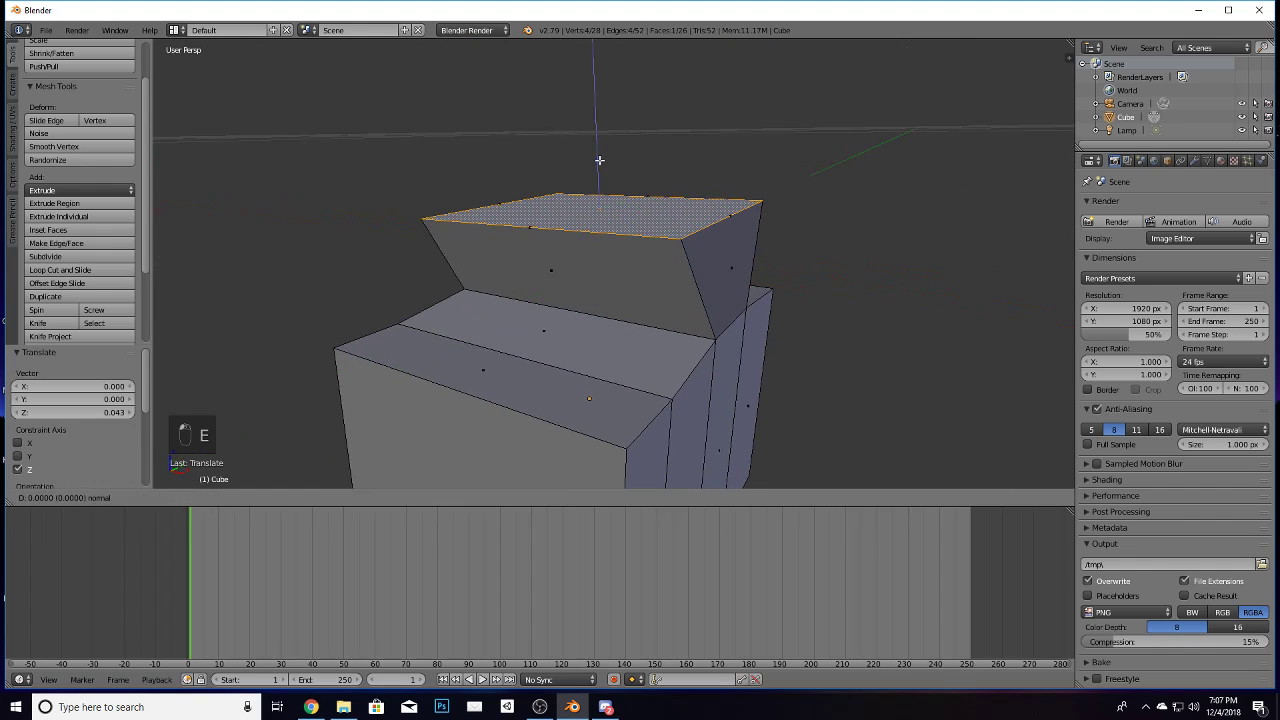
pyautogui.click(601, 84)
pyautogui.moveTo(713, 373)
pyautogui.mouseDown(button='middle')
pyautogui.moveTo(648, 366)
pyautogui.moveTo(757, 377)
pyautogui.moveTo(700, 357)
pyautogui.mouseUp(button='middle')
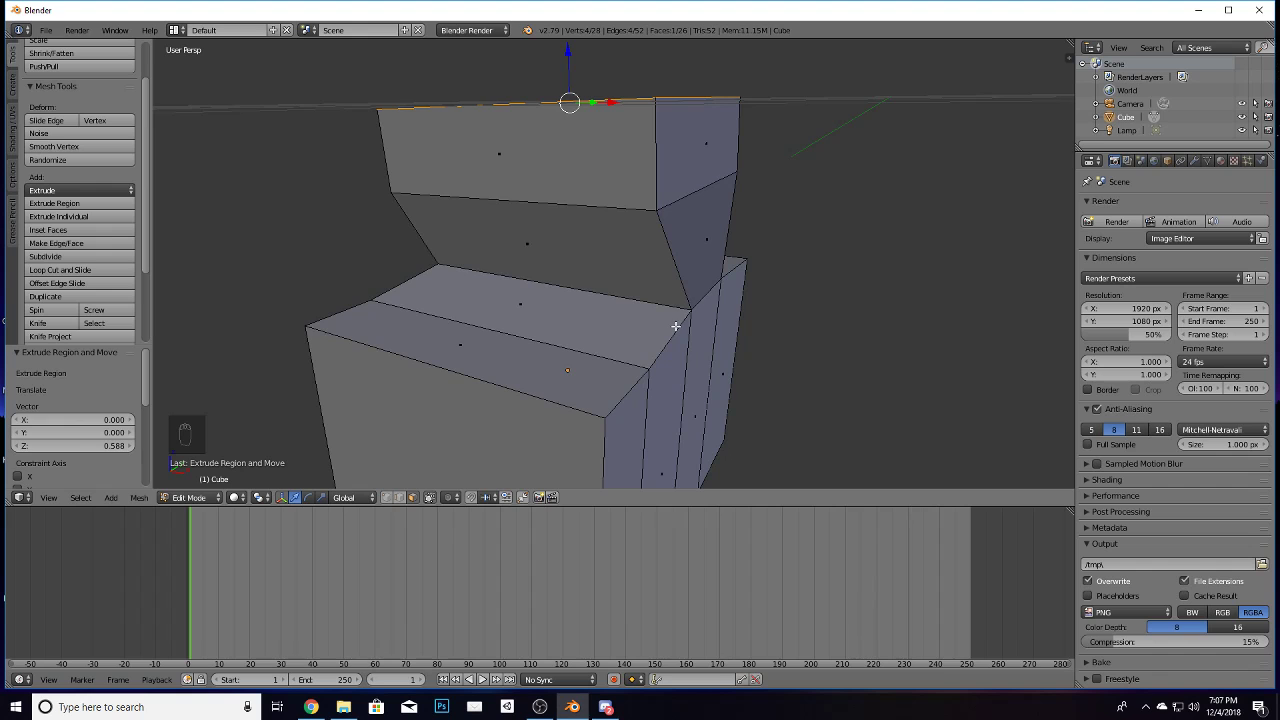
pyautogui.moveTo(676, 326); pyautogui.dragTo(676, 329, button='middle')
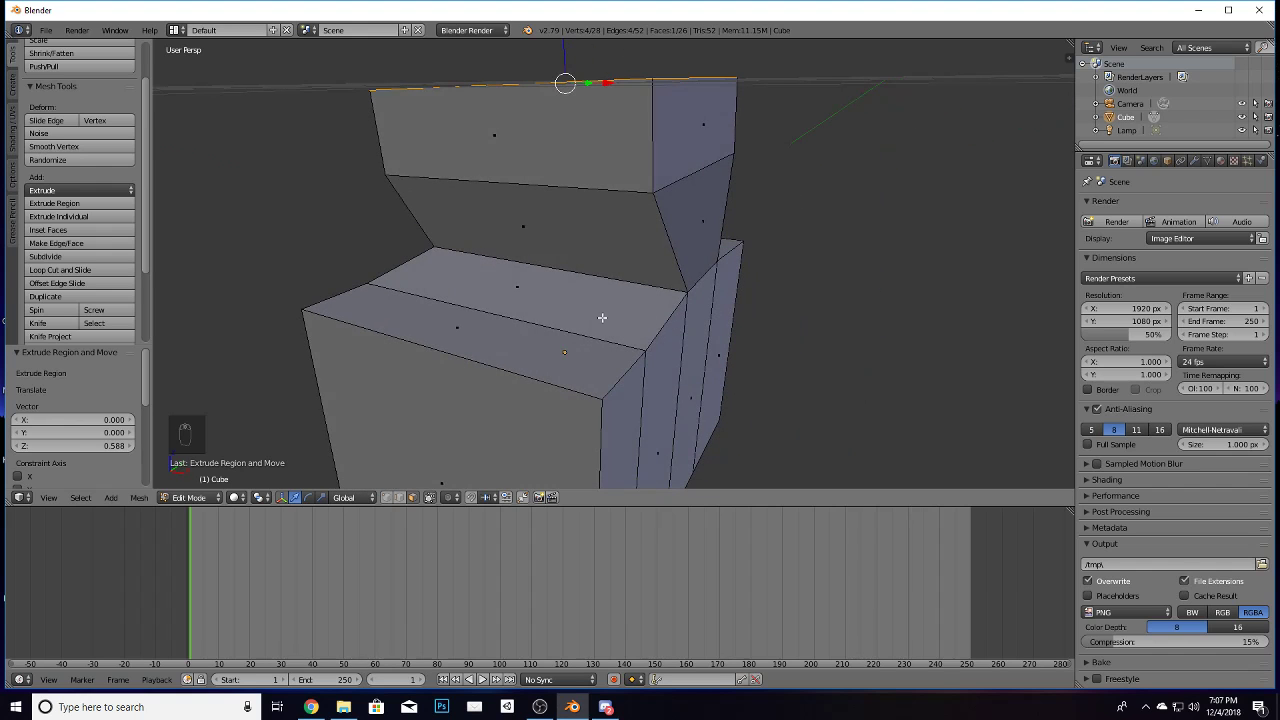
# Step: Lower the newly extruded top face about 0.497 along Z
pyautogui.scroll(-5, 620, 300)
pyautogui.scroll(-3, 659, 292)
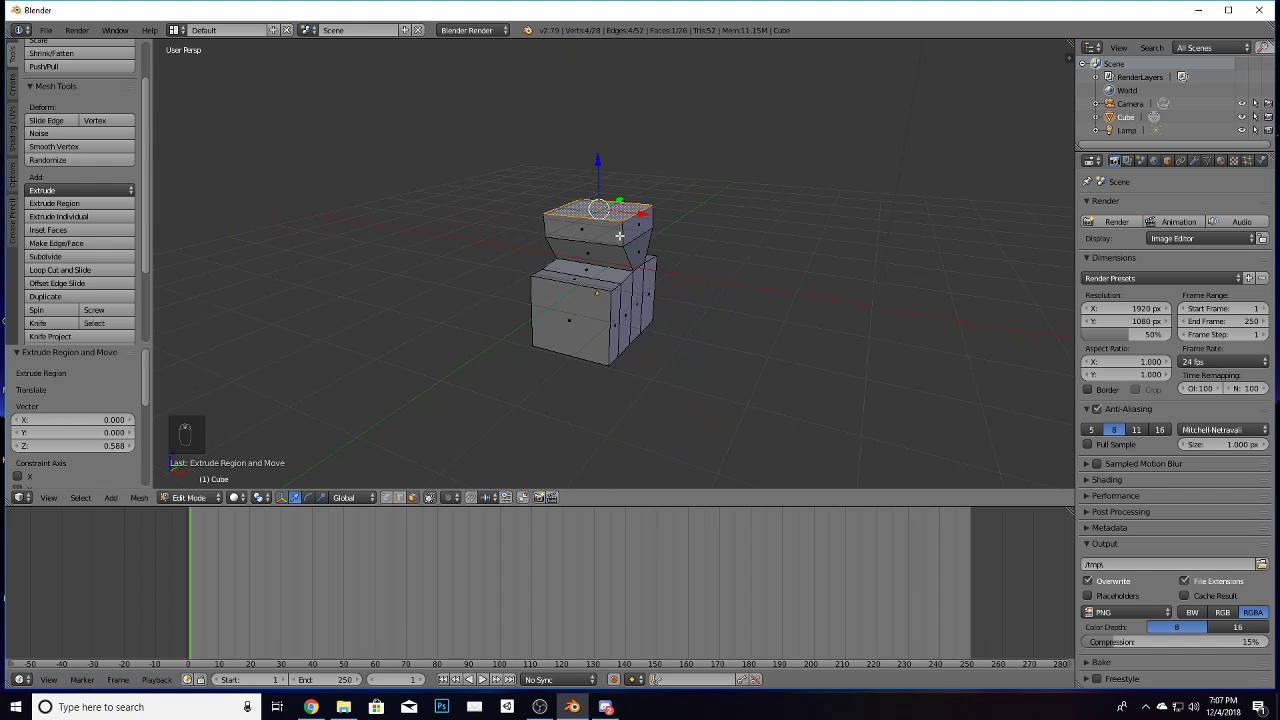
pyautogui.scroll(3, 627, 303)
pyautogui.moveTo(708, 351)
pyautogui.mouseDown(button='middle')
pyautogui.moveTo(629, 386)
pyautogui.moveTo(709, 374)
pyautogui.moveTo(711, 349)
pyautogui.mouseUp(button='middle')
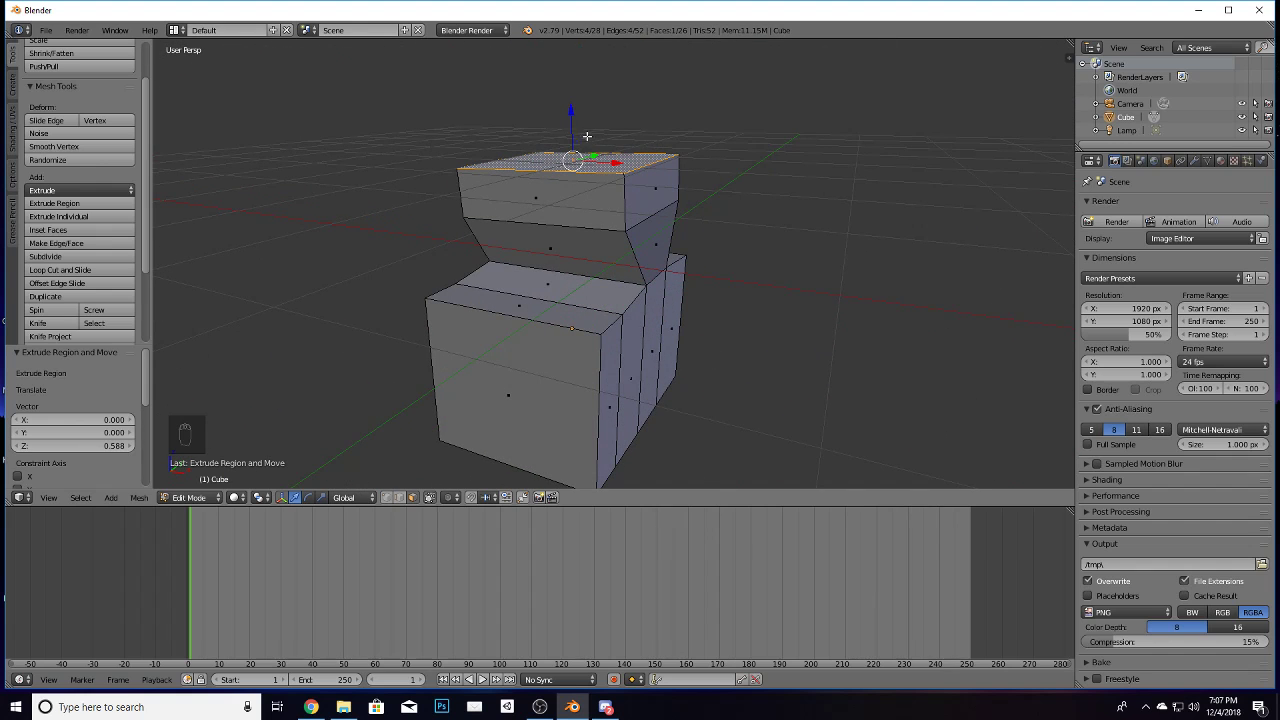
pyautogui.moveTo(575, 110); pyautogui.dragTo(584, 149)
# Step: Select the top strip beside the block on its -Y side and move it about 0.016 in X, 0.016 in Y and 0.080 in Z
pyautogui.moveTo(584, 149); pyautogui.dragTo(576, 358, button='middle')
pyautogui.rightClick(576, 358)
pyautogui.press('g')
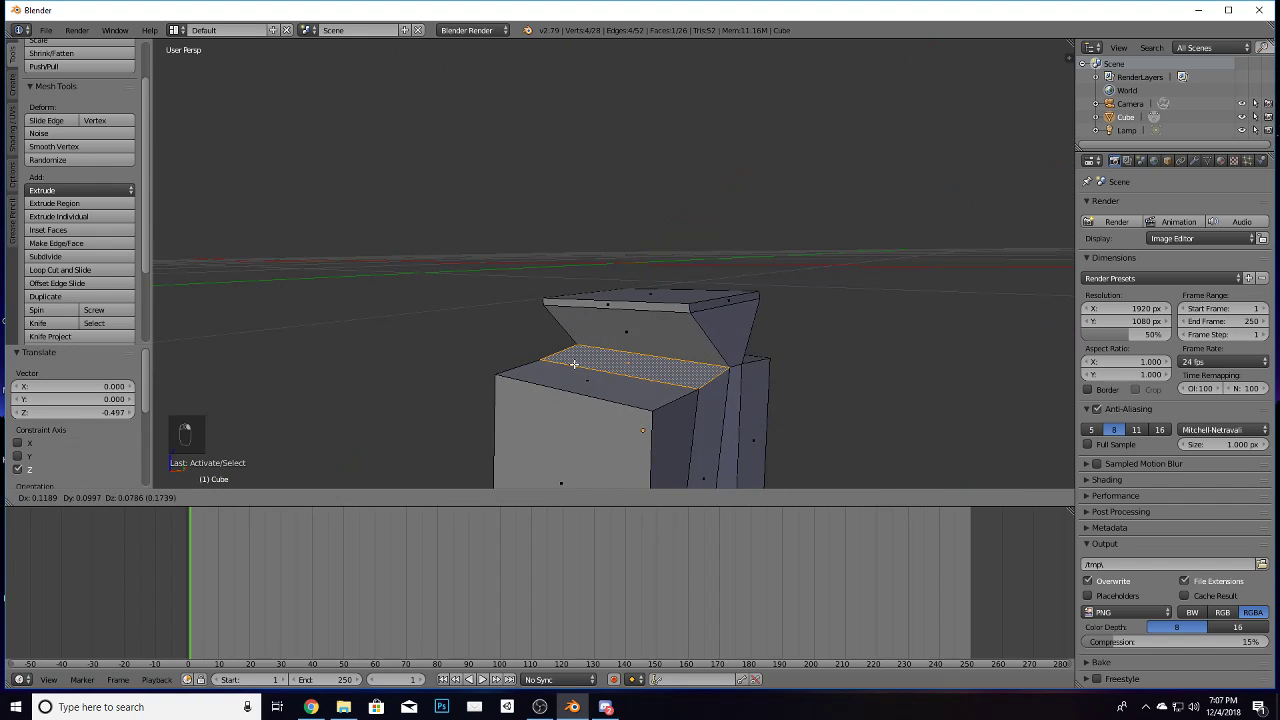
pyautogui.click(563, 363)
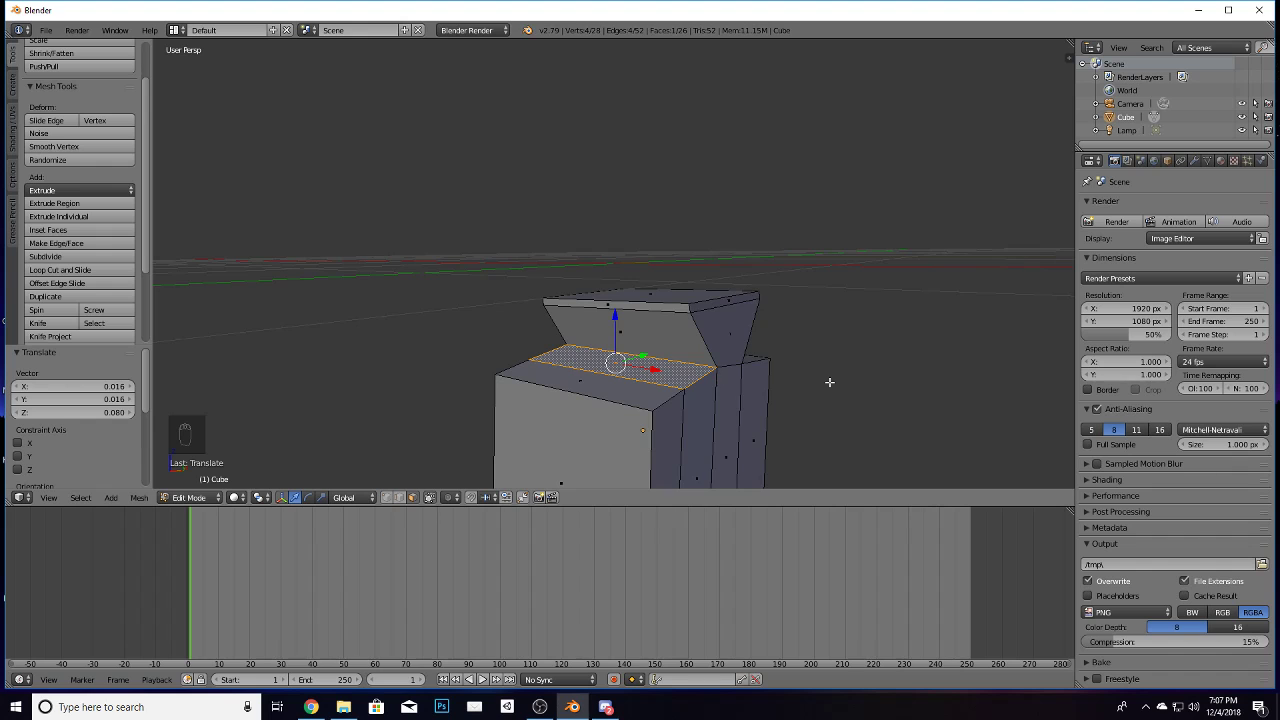
# Step: Undo the strip and block edits back to the flat-topped cube with its loop cuts, before the extrusion
pyautogui.hotkey('ctrl', 'z')
pyautogui.hotkey('ctrl', 'z')
pyautogui.hotkey('ctrl', 'z')
pyautogui.hotkey('ctrl', 'z')
pyautogui.hotkey('ctrl', 'z')
pyautogui.hotkey('ctrl', 'z')
pyautogui.hotkey('ctrl', 'z')
pyautogui.hotkey('ctrl', 'z')
pyautogui.hotkey('ctrl', 'z')
pyautogui.hotkey('ctrl', 'z')
pyautogui.hotkey('ctrl', 'z')
pyautogui.hotkey('ctrl', 'z')
pyautogui.hotkey('ctrl', 'z')
pyautogui.hotkey('ctrl', 'z')
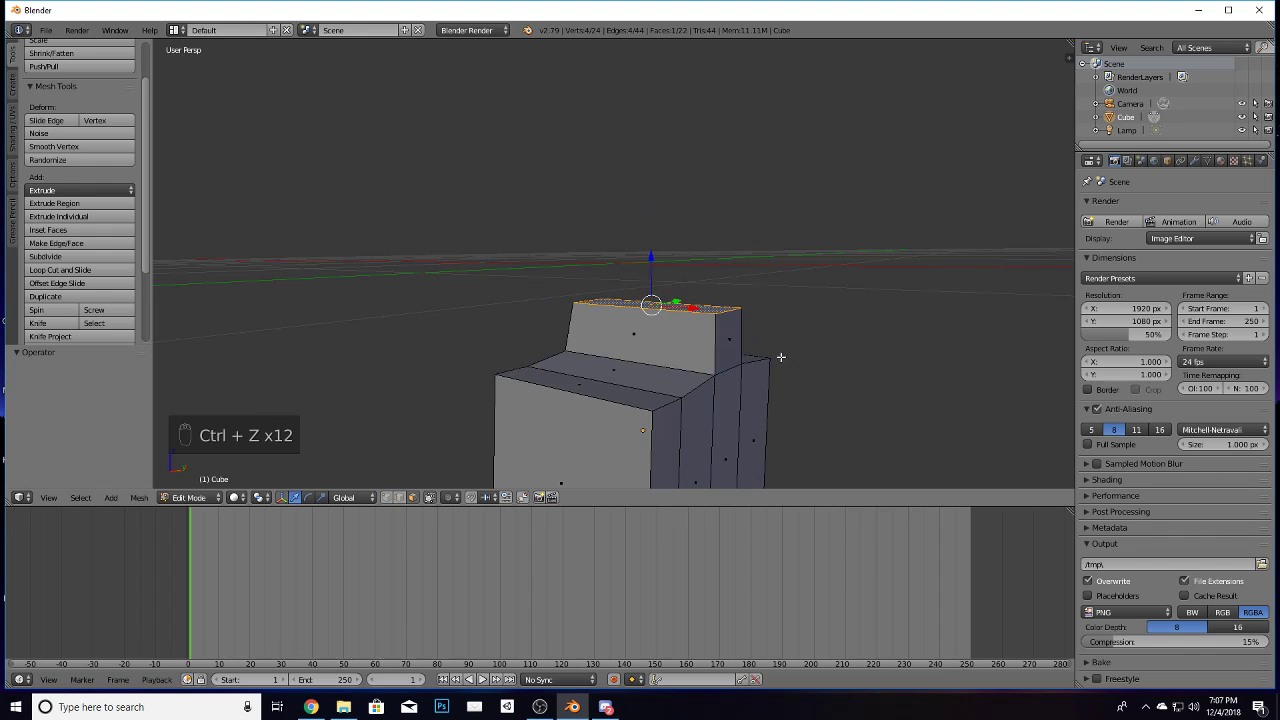
pyautogui.hotkey('ctrl', 'z')
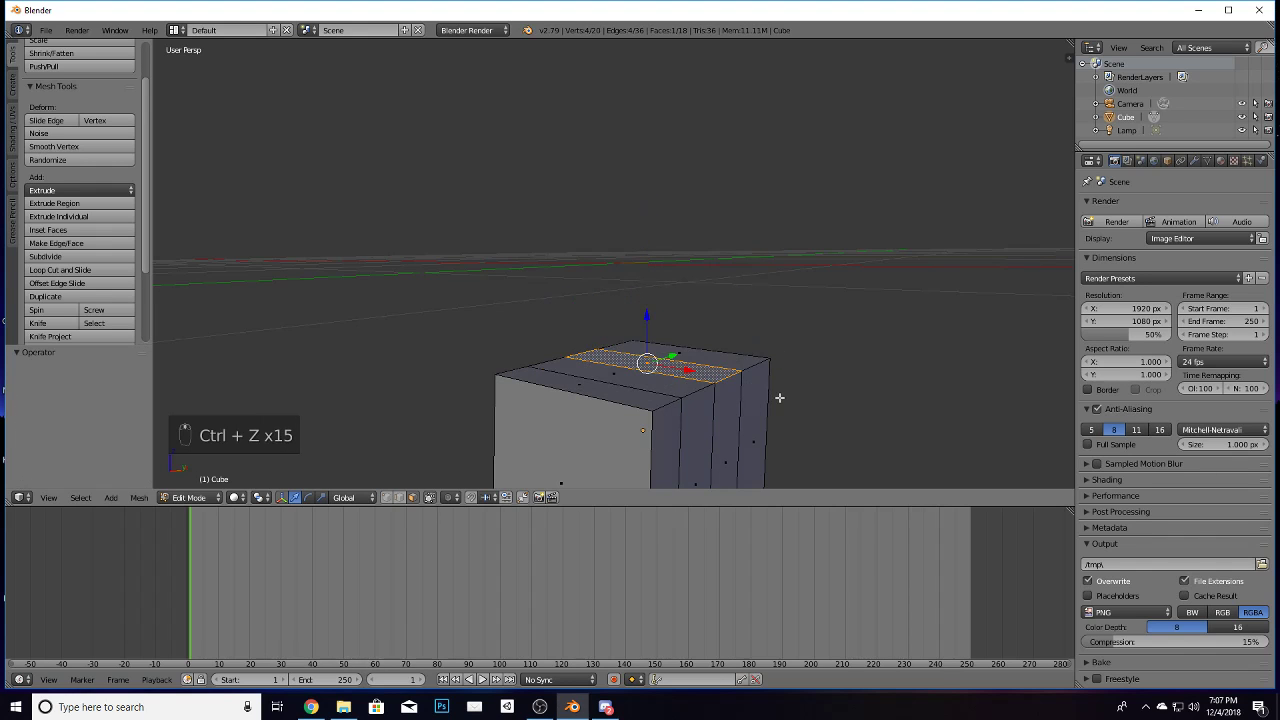
# Step: Undo the loop cuts and earlier edits back to the plain six-faced cube with its top face selected
pyautogui.moveTo(766, 391); pyautogui.dragTo(770, 430, button='middle')
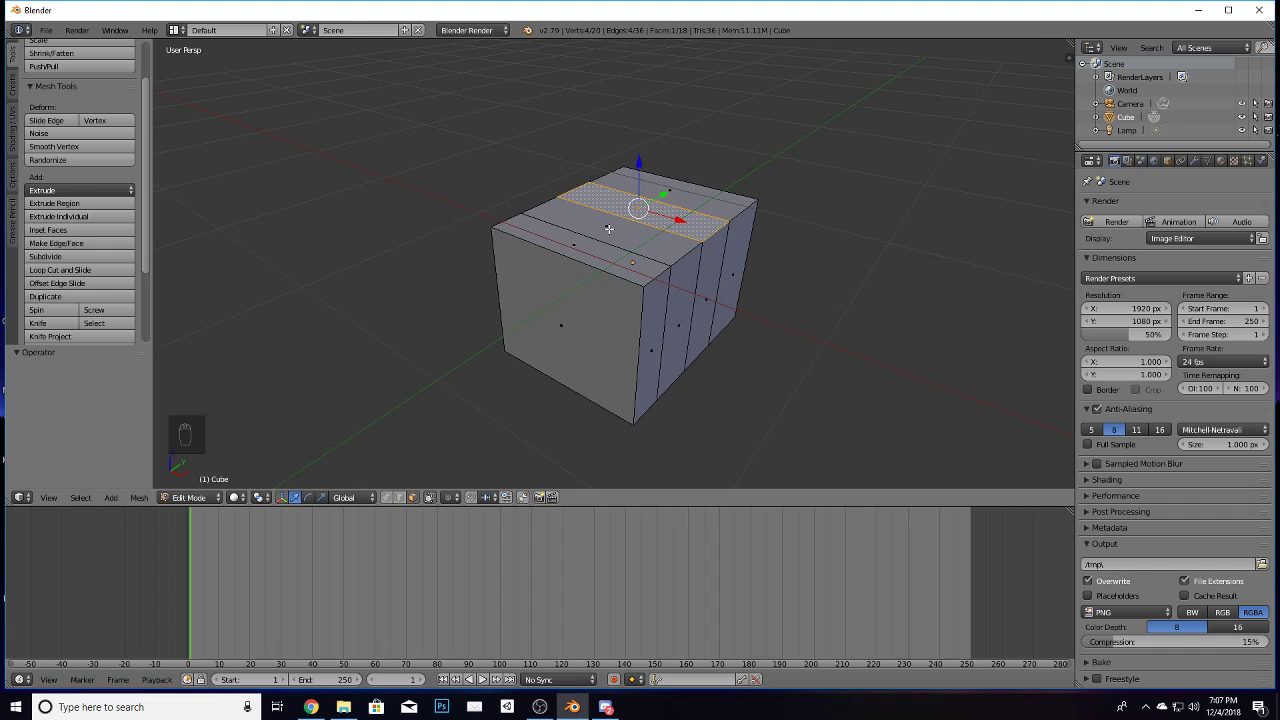
pyautogui.hotkey('ctrl', 'z')
pyautogui.hotkey('ctrl', 'z')
pyautogui.hotkey('ctrl', 'z')
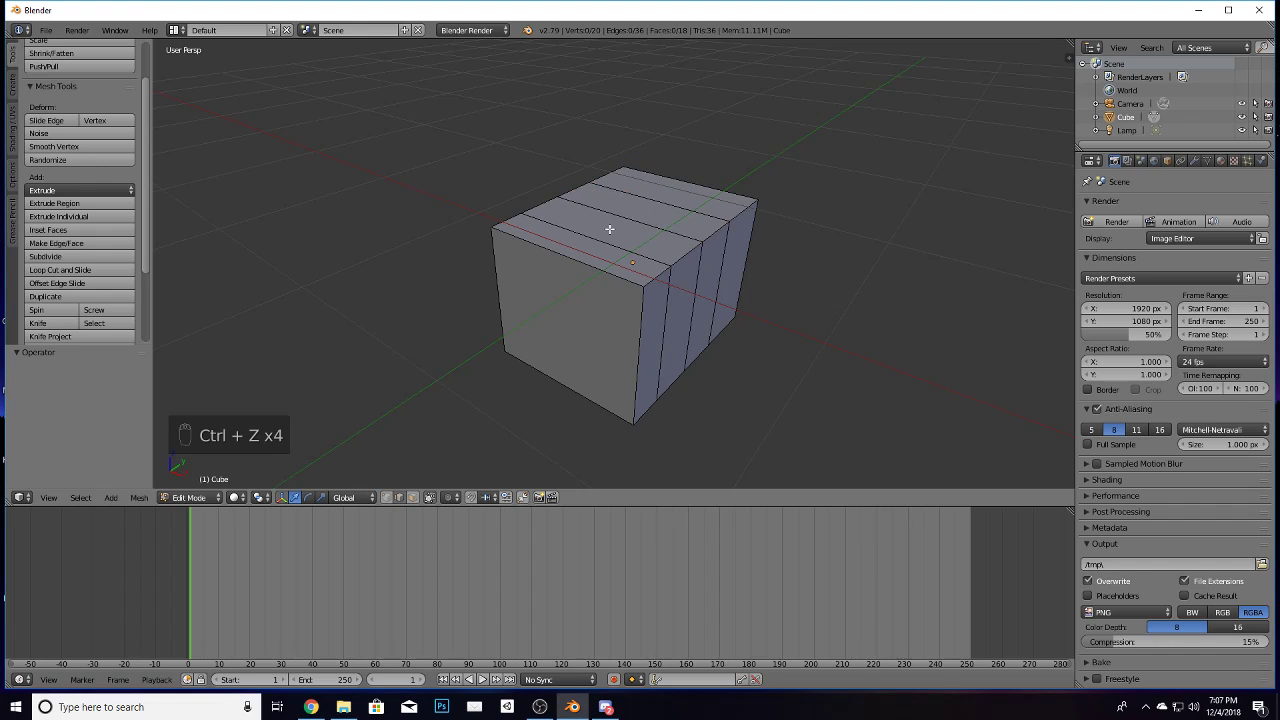
pyautogui.hotkey('ctrl', 'z')
pyautogui.hotkey('ctrl', 'z')
pyautogui.hotkey('ctrl', 'z')
pyautogui.hotkey('ctrl', 'z')
pyautogui.hotkey('ctrl', 'z')
pyautogui.hotkey('ctrl', 'z')
pyautogui.hotkey('ctrl', 'z')
pyautogui.hotkey('ctrl', 'z')
pyautogui.hotkey('ctrl', 'z')
pyautogui.hotkey('ctrl', 'z')
pyautogui.hotkey('ctrl', 'z')
pyautogui.hotkey('ctrl', 'z')
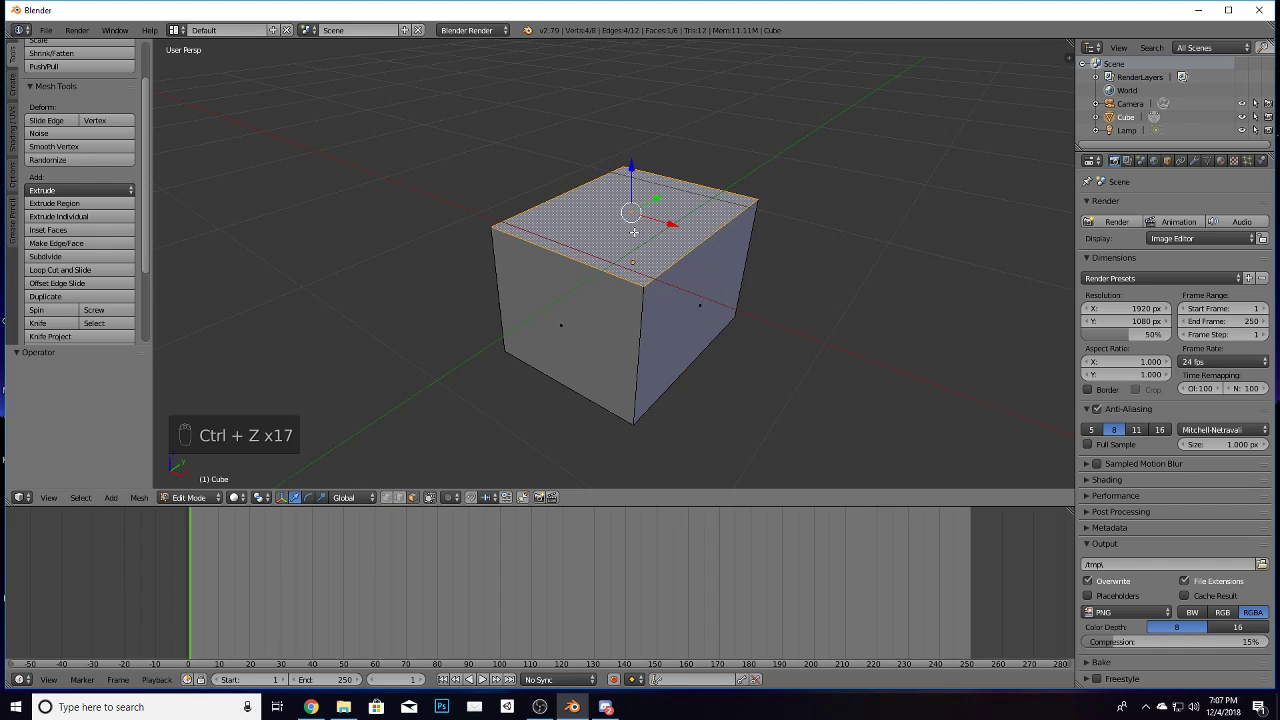
# Step: Delete the cube's selected top face with the Faces option
pyautogui.scroll(3, 645, 228)
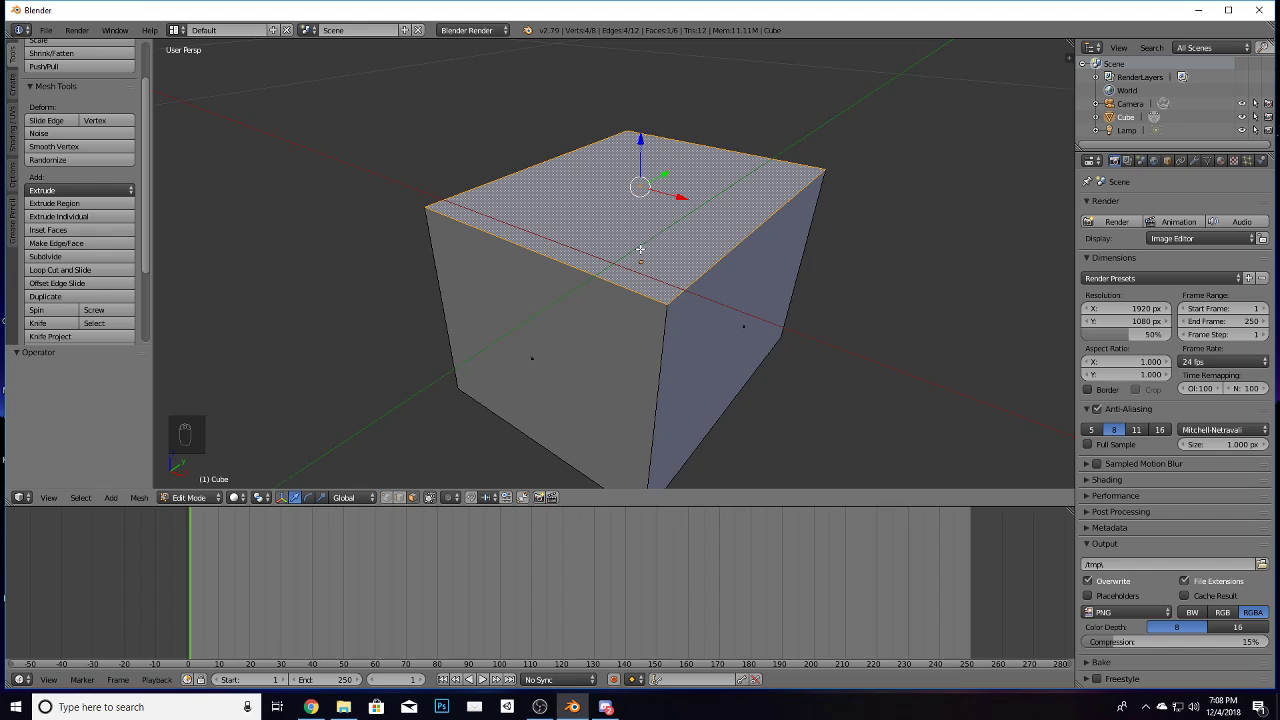
pyautogui.press('Delete')
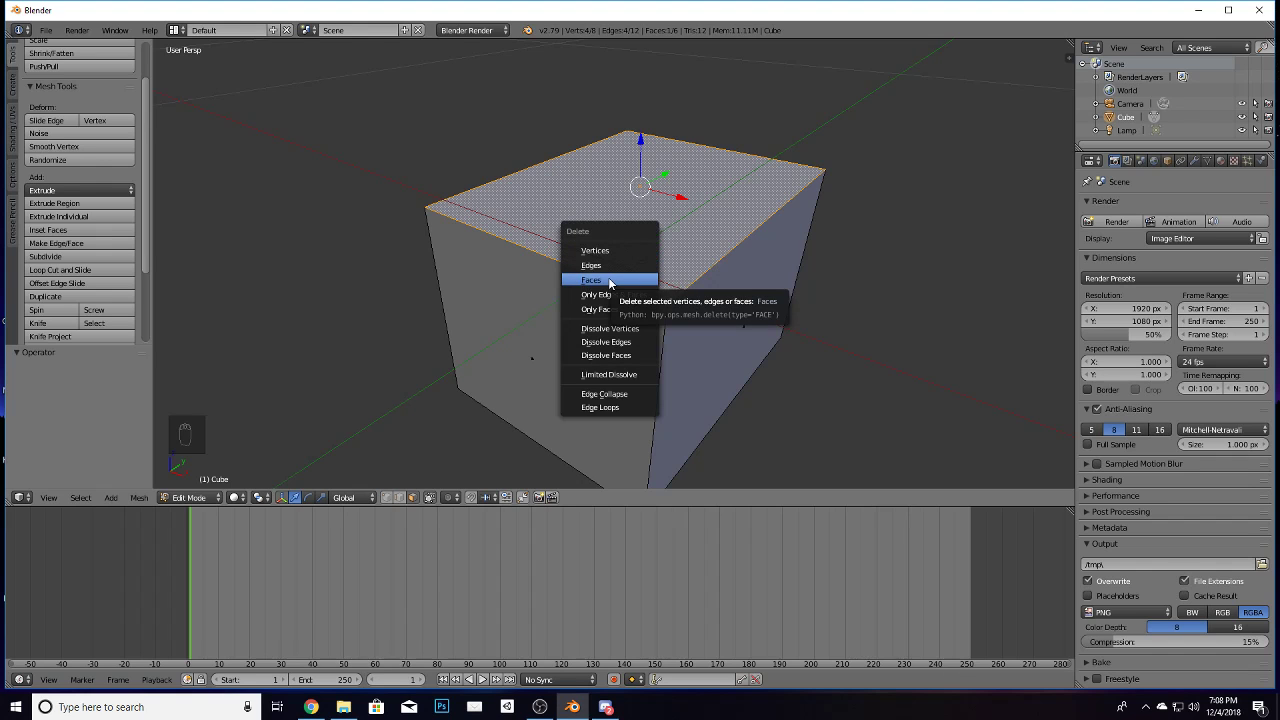
pyautogui.click(609, 281)
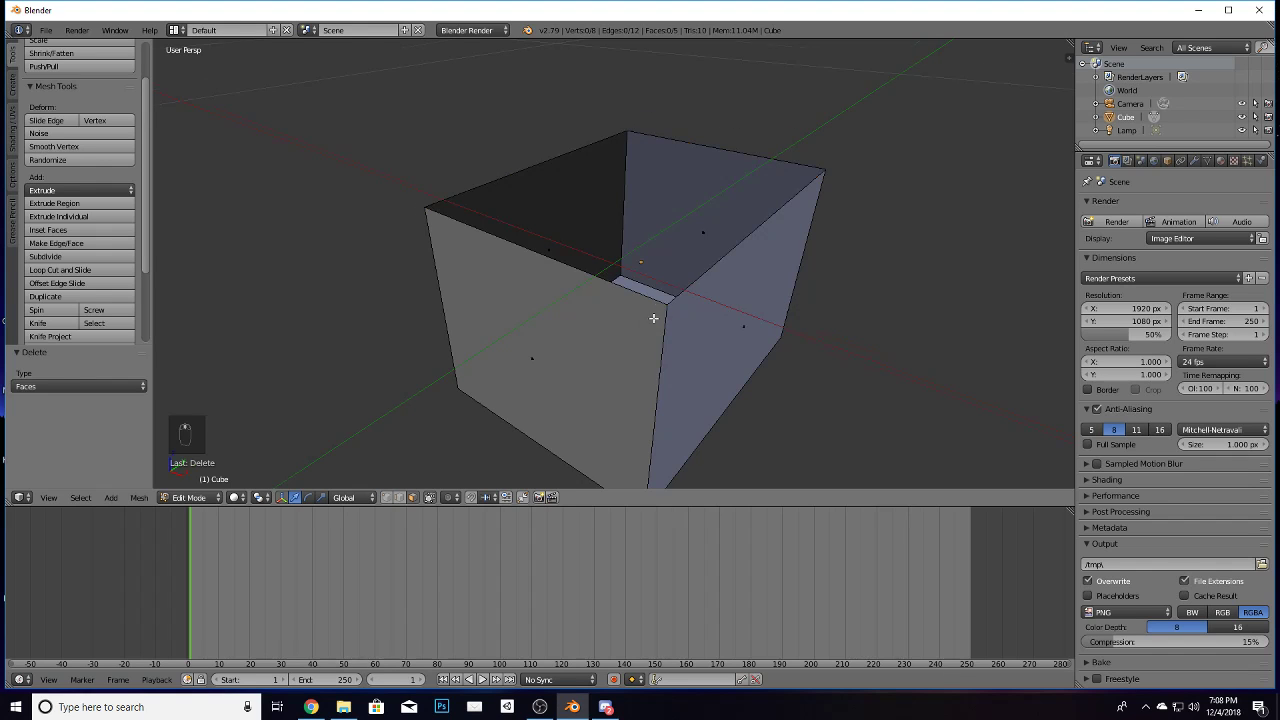
# Step: Examine the inside of the open box, selecting its -X and -Y walls in turn
pyautogui.moveTo(657, 323); pyautogui.dragTo(675, 250, button='middle')
pyautogui.moveTo(643, 316); pyautogui.dragTo(622, 178, button='middle')
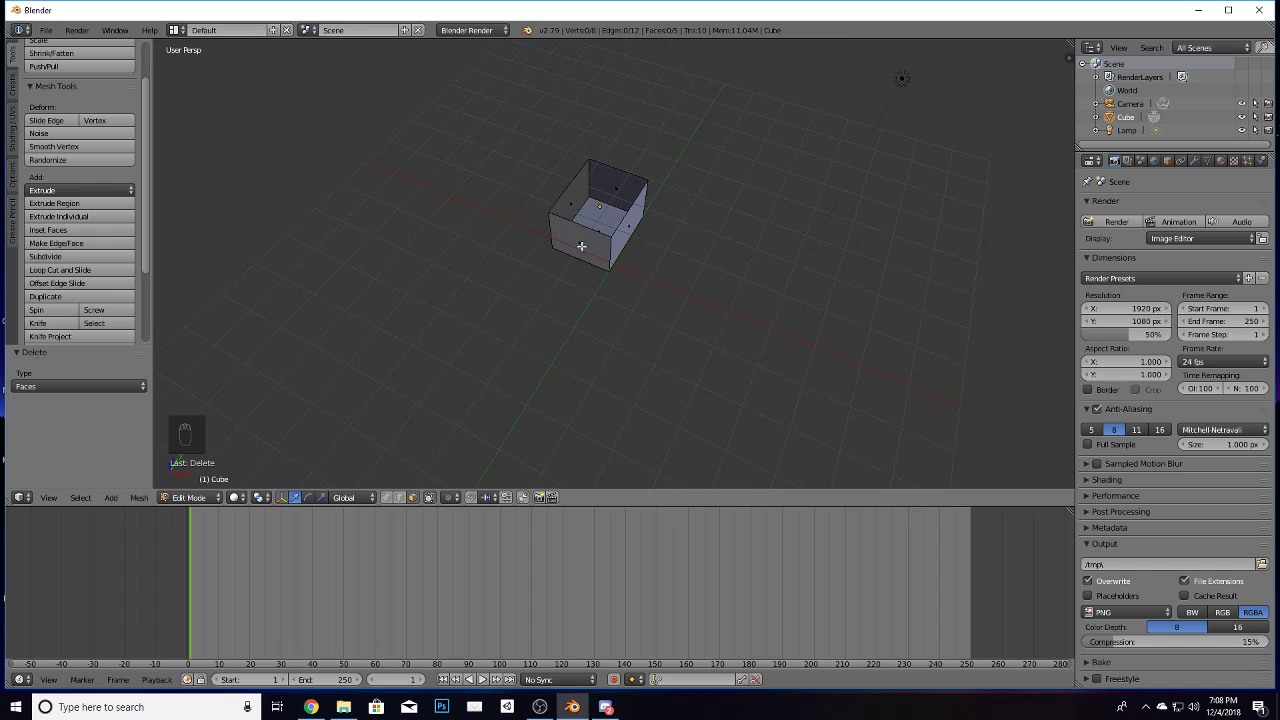
pyautogui.scroll(4, 617, 253)
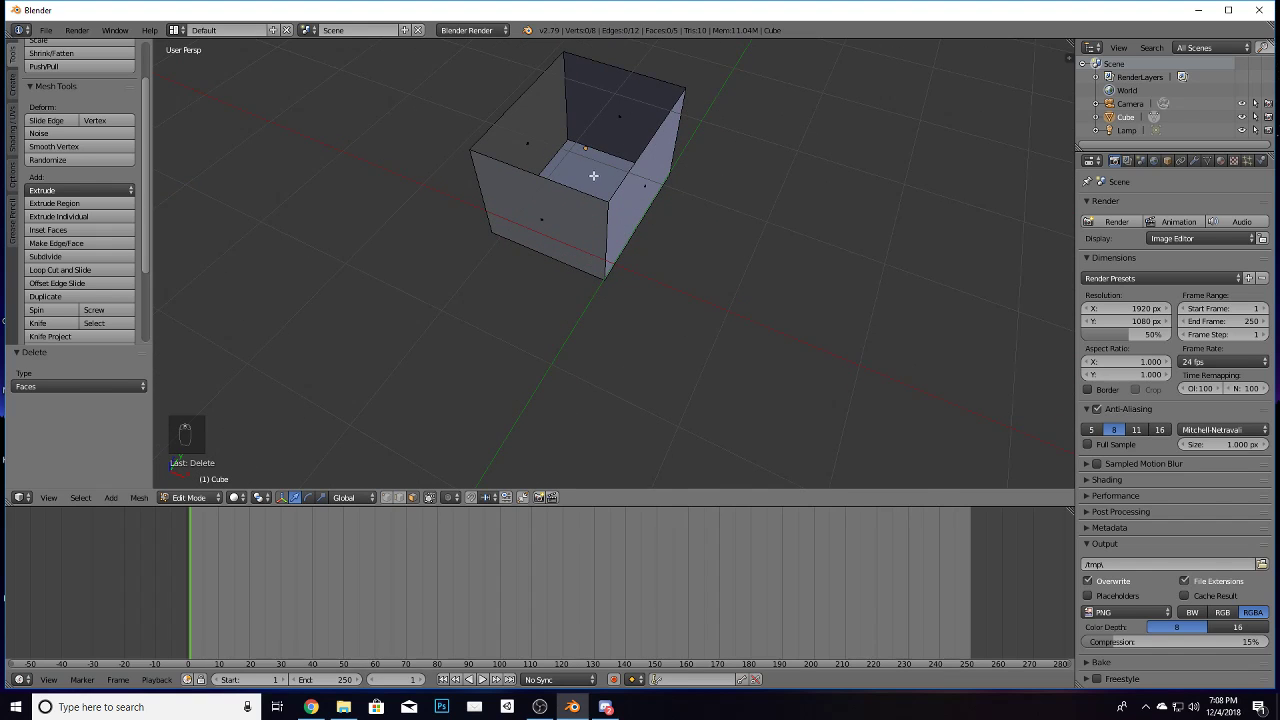
pyautogui.moveTo(593, 175); pyautogui.dragTo(589, 134, button='middle')
pyautogui.rightClick(548, 219)
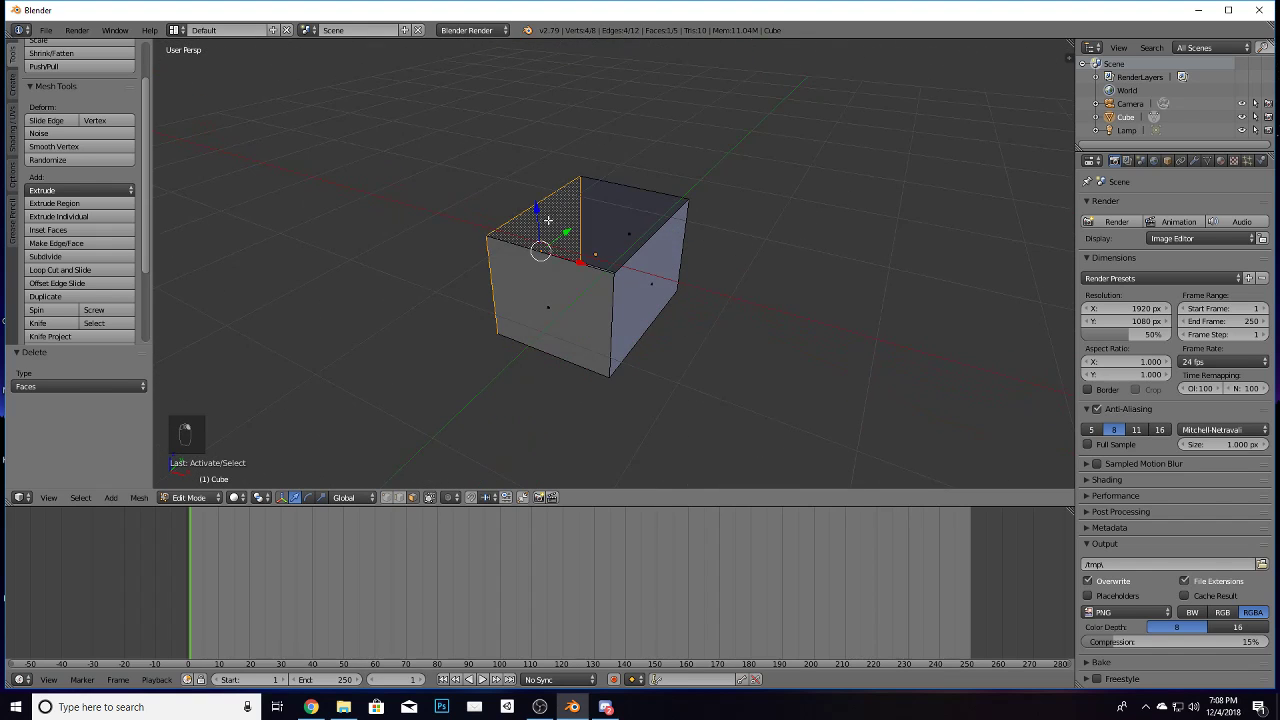
pyautogui.moveTo(546, 220); pyautogui.dragTo(615, 301, button='middle')
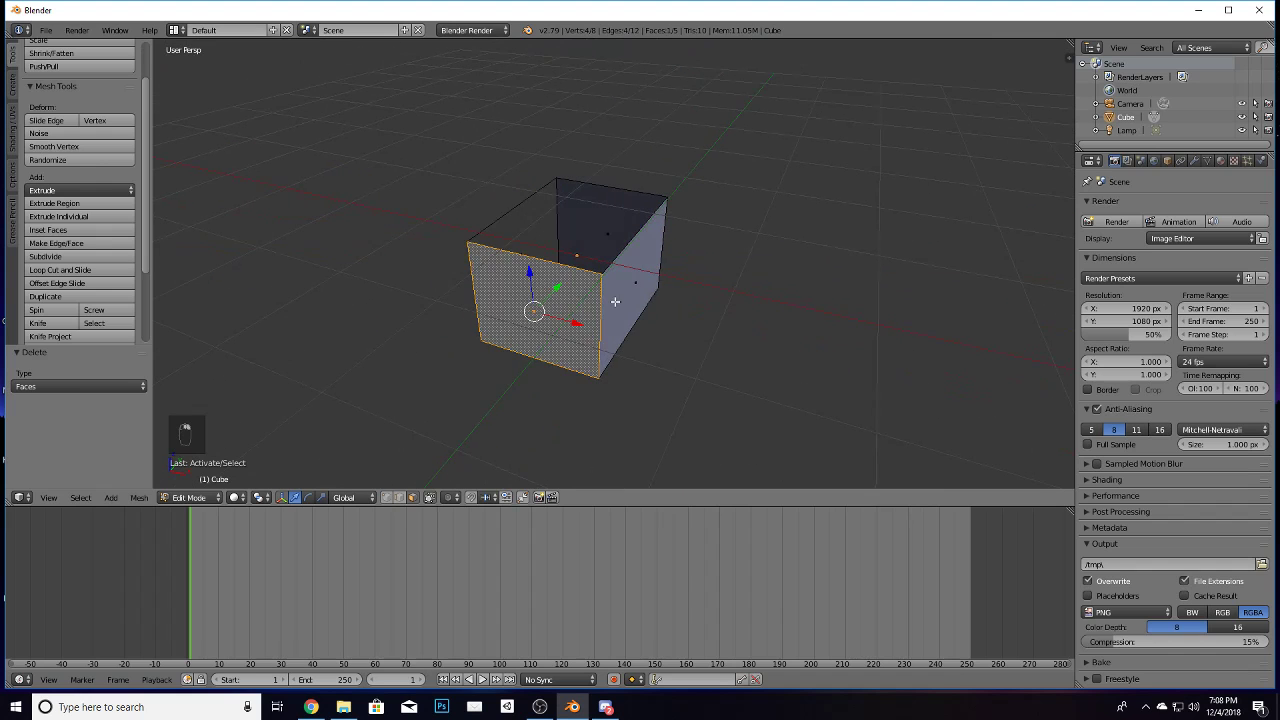
pyautogui.rightClick(596, 230)
pyautogui.rightClick(596, 230)
pyautogui.rightClick(532, 236)
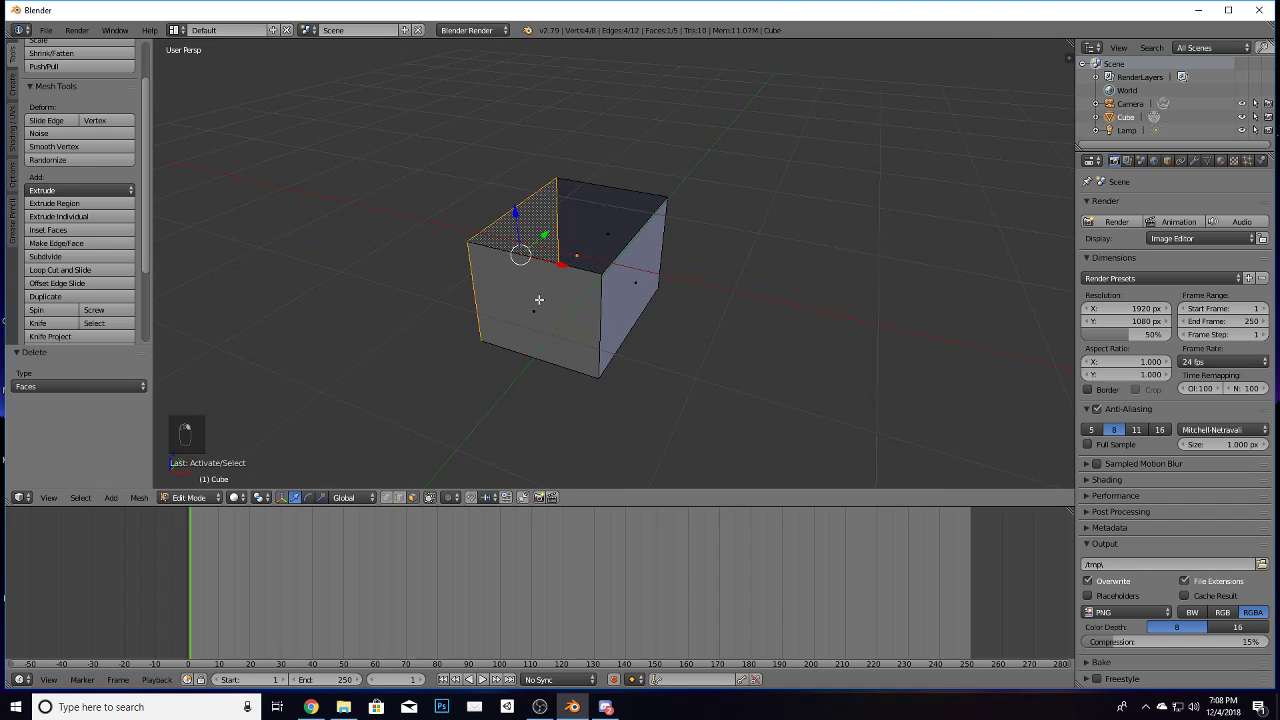
# Step: Inspect the open box from its +Y side and around, selecting the +Y wall and the opposite -Y wall
pyautogui.moveTo(538, 299); pyautogui.dragTo(764, 423, button='middle')
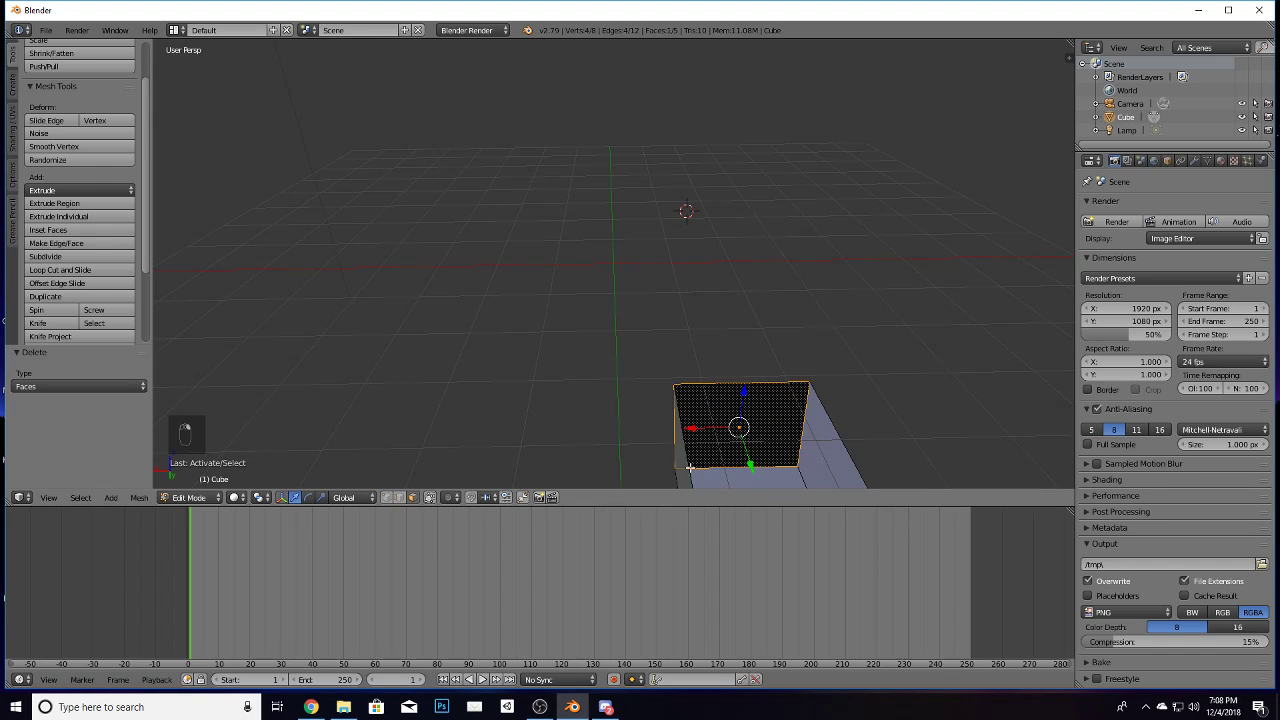
pyautogui.scroll(-4, 712, 410)
pyautogui.scroll(3, 710, 404)
pyautogui.scroll(-2, 724, 448)
pyautogui.rightClick(690, 424)
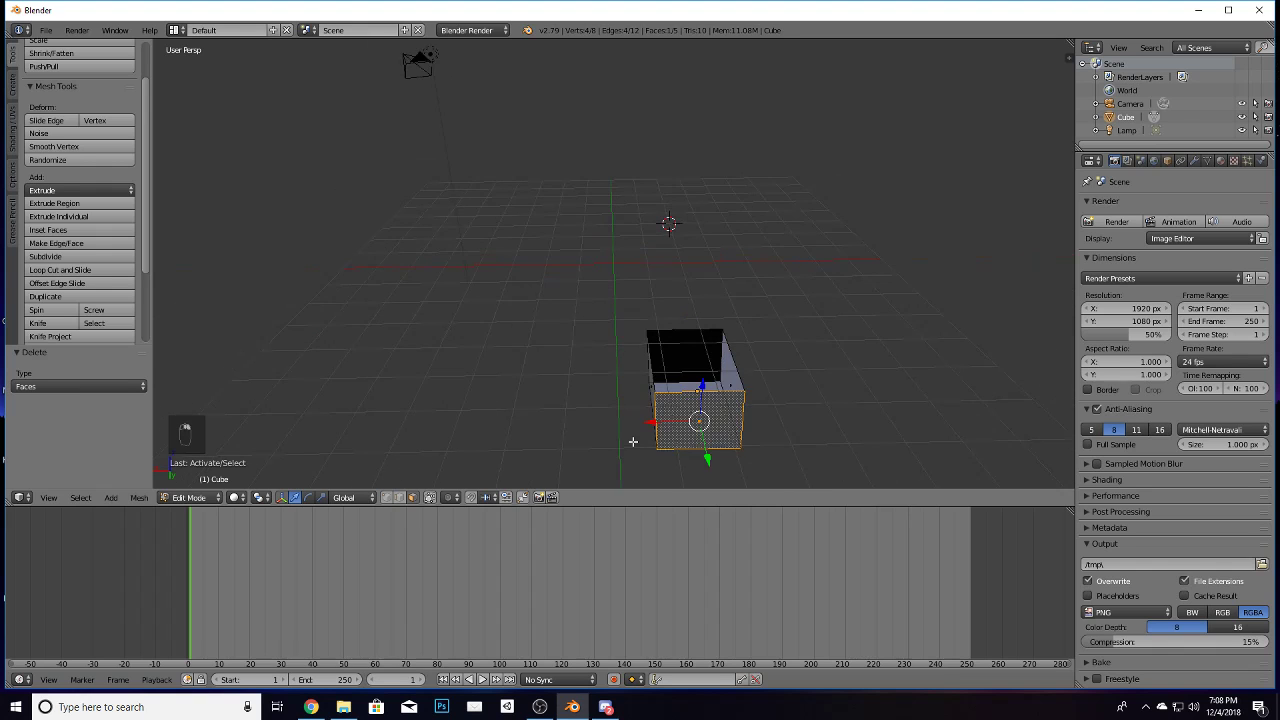
pyautogui.moveTo(638, 424); pyautogui.dragTo(695, 405, button='middle')
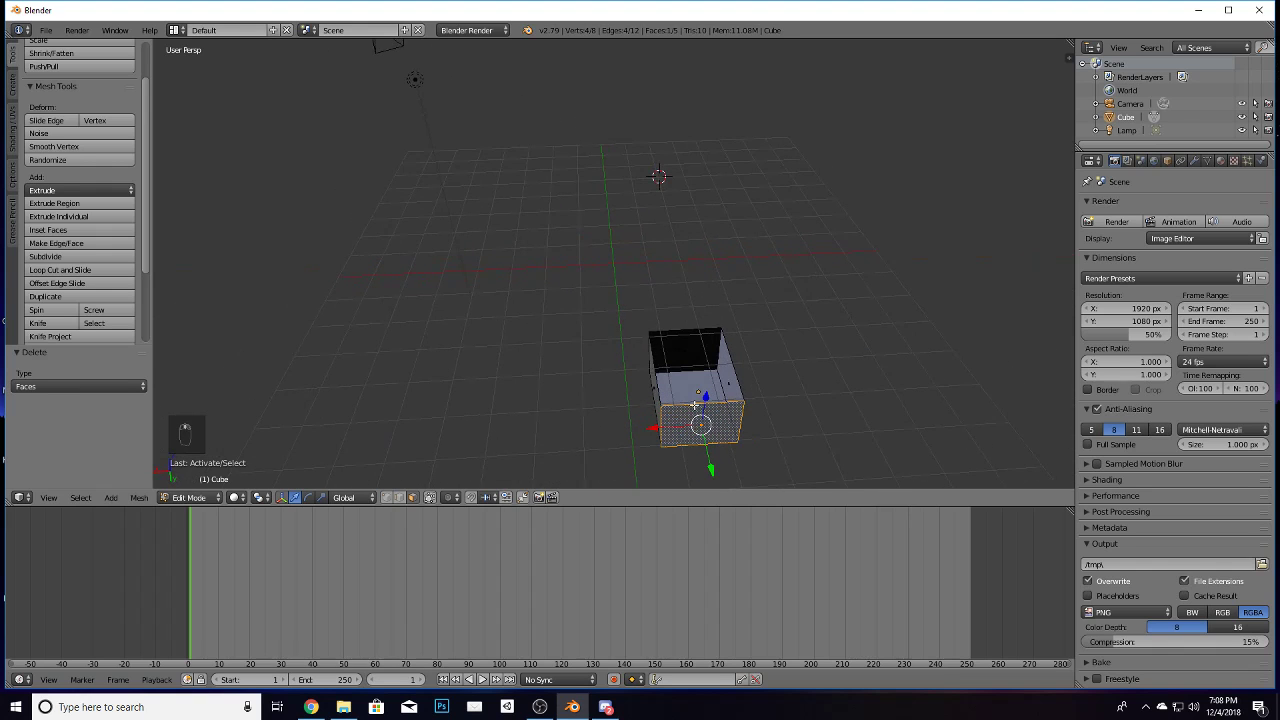
pyautogui.keyDown('shift'); pyautogui.rightClick(680, 350); pyautogui.keyUp('shift')
pyautogui.rightClick(677, 350)
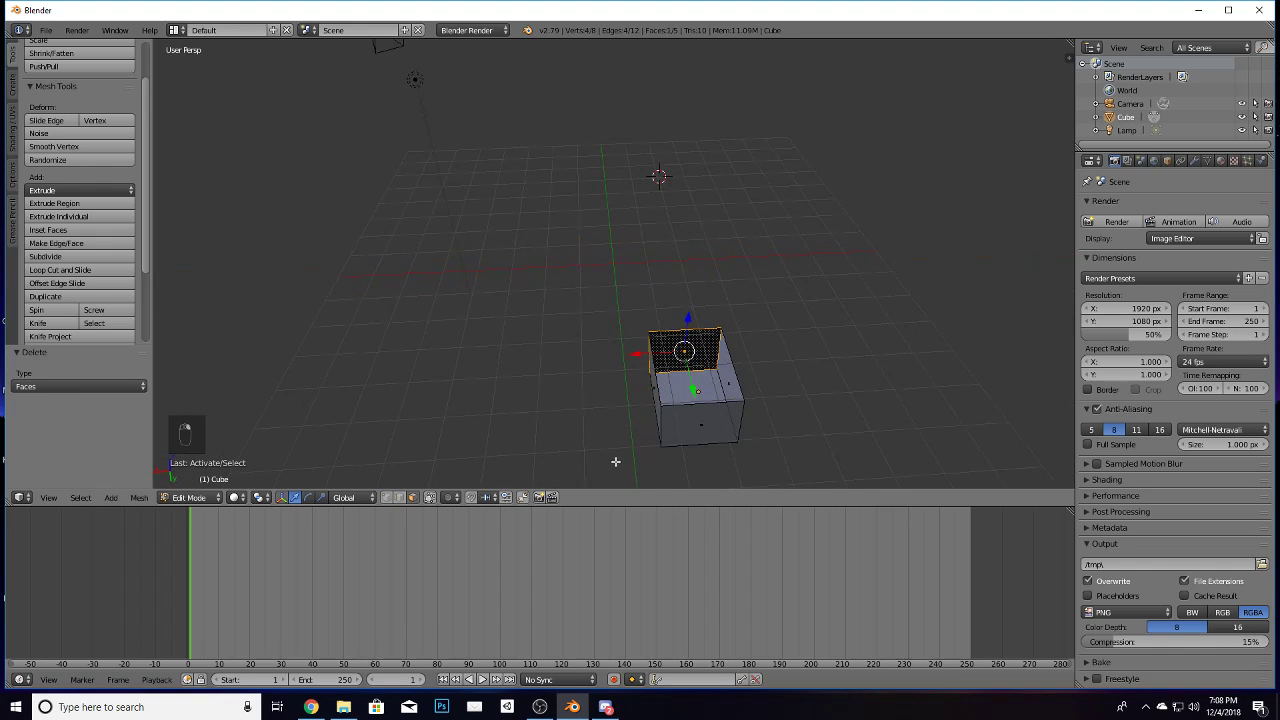
pyautogui.moveTo(614, 457); pyautogui.dragTo(754, 436, button='middle')
pyautogui.scroll(5, 699, 290)
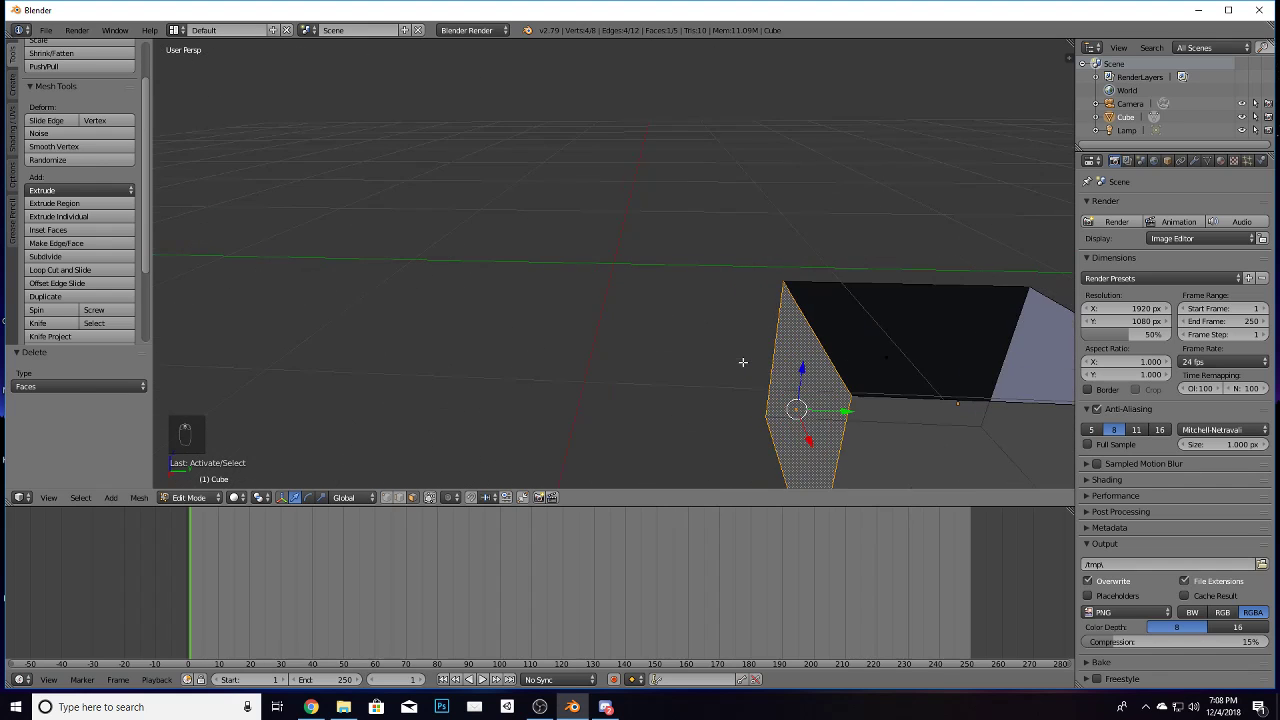
pyautogui.scroll(-2, 743, 363)
pyautogui.moveTo(651, 396); pyautogui.dragTo(751, 389, button='middle')
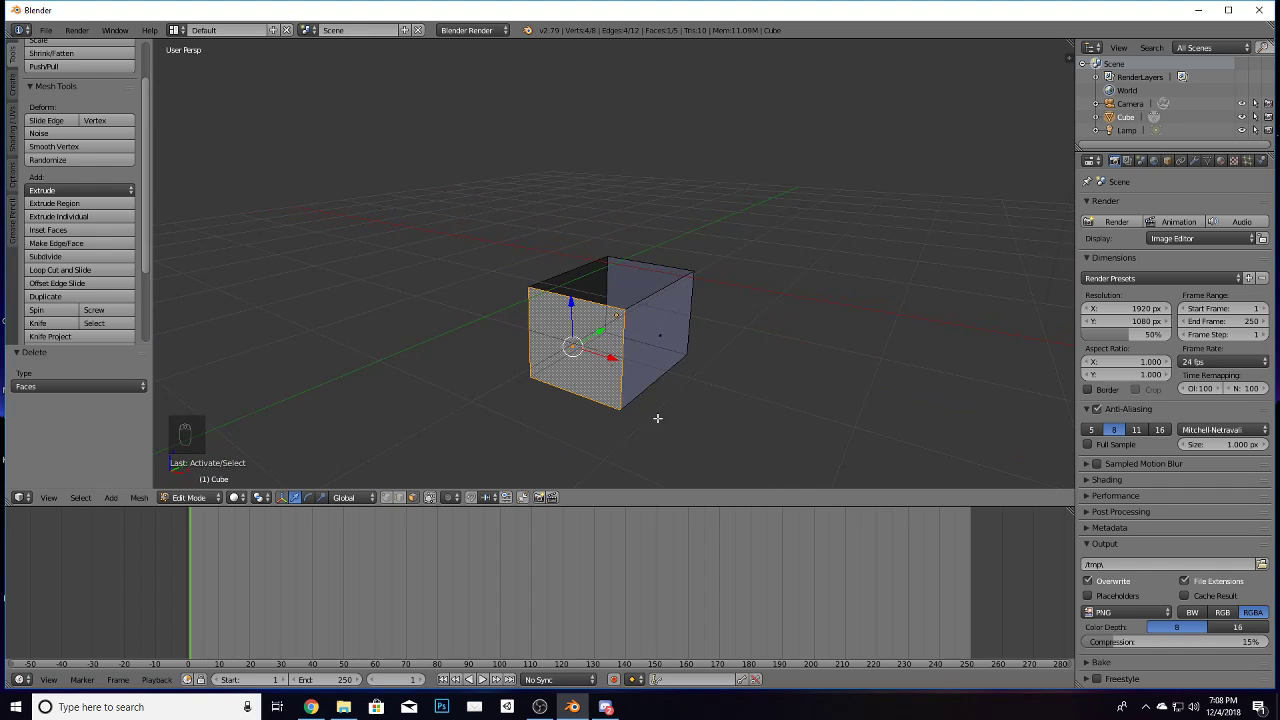
pyautogui.moveTo(657, 420)
pyautogui.mouseDown(button='middle')
pyautogui.moveTo(643, 449)
pyautogui.moveTo(646, 430)
pyautogui.mouseUp(button='middle')
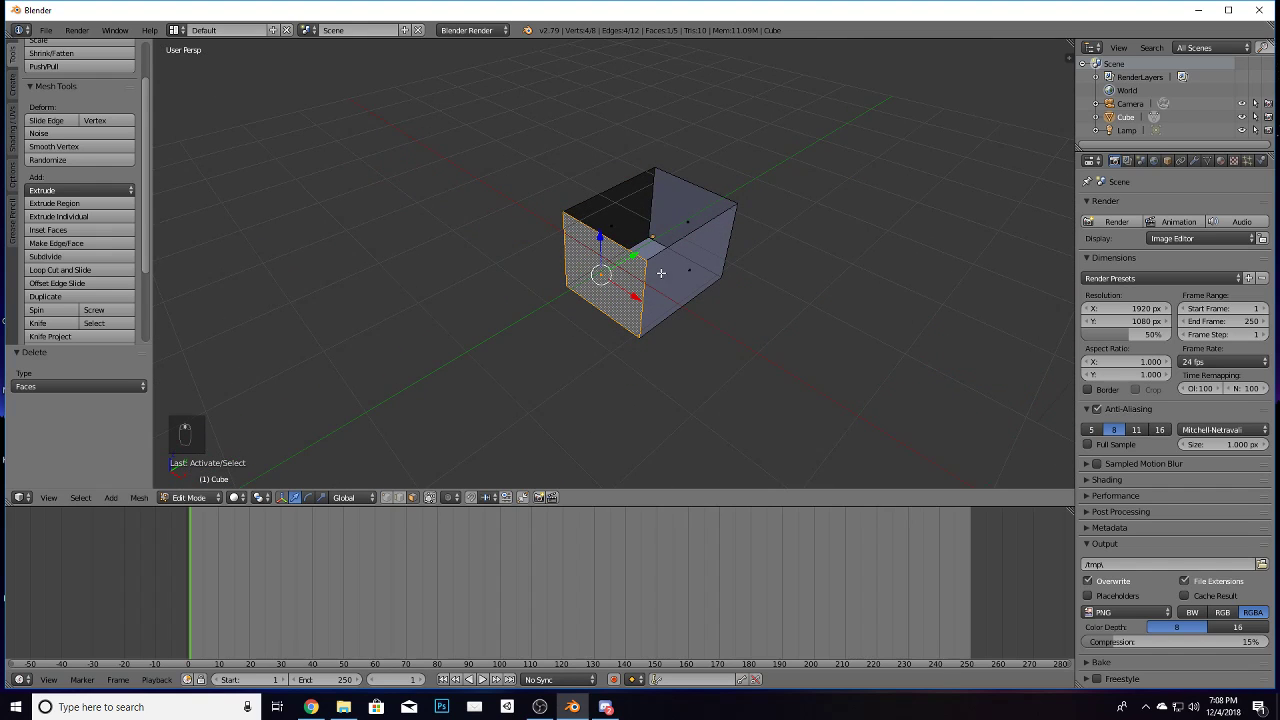
# Step: In vertex selection mode, merge the two upper corner vertices of the -Y wall using At Center
pyautogui.click(399, 498)
pyautogui.rightClick(563, 213)
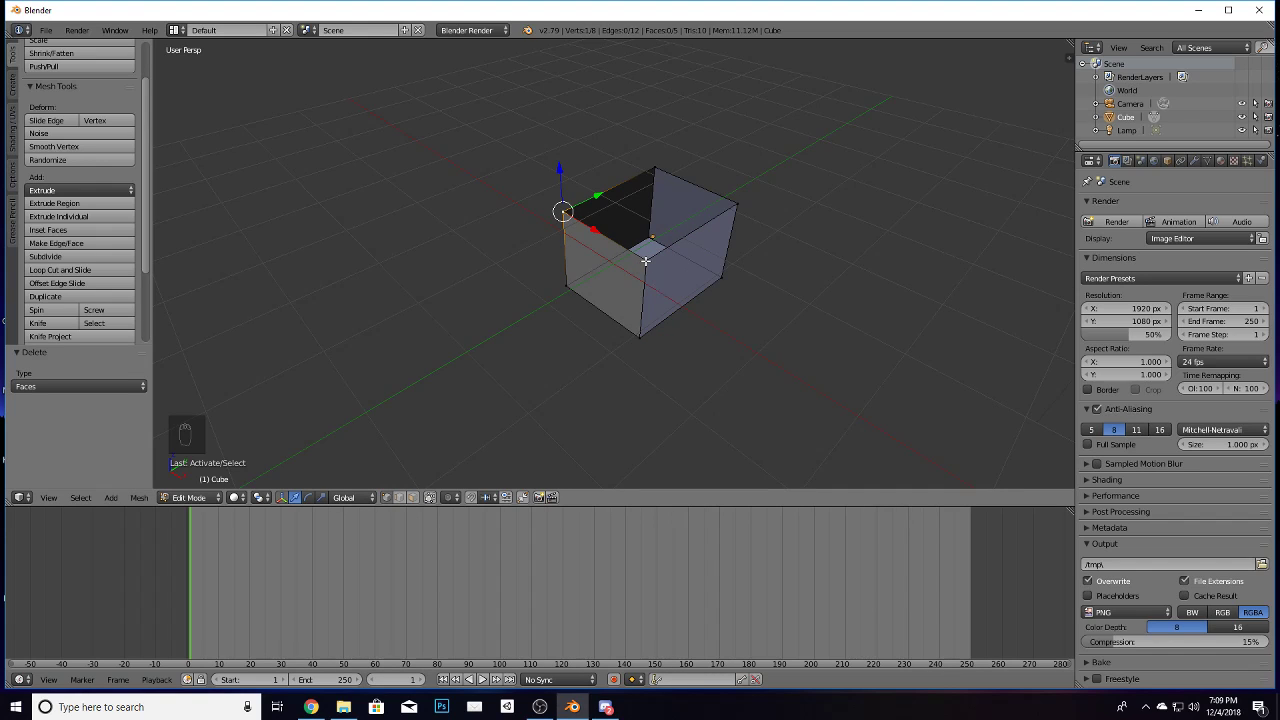
pyautogui.keyDown('shift'); pyautogui.rightClick(645, 261); pyautogui.keyUp('shift')
pyautogui.hotkey('ctrl', 'm')
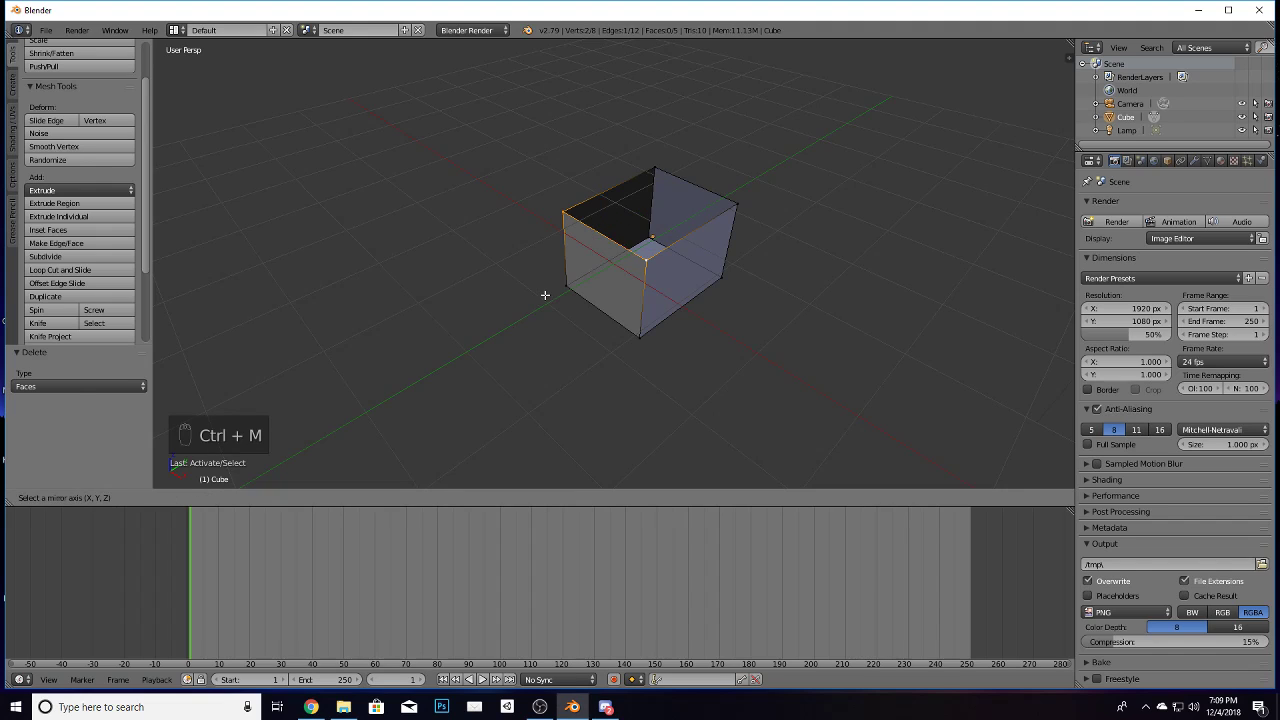
pyautogui.click(613, 375)
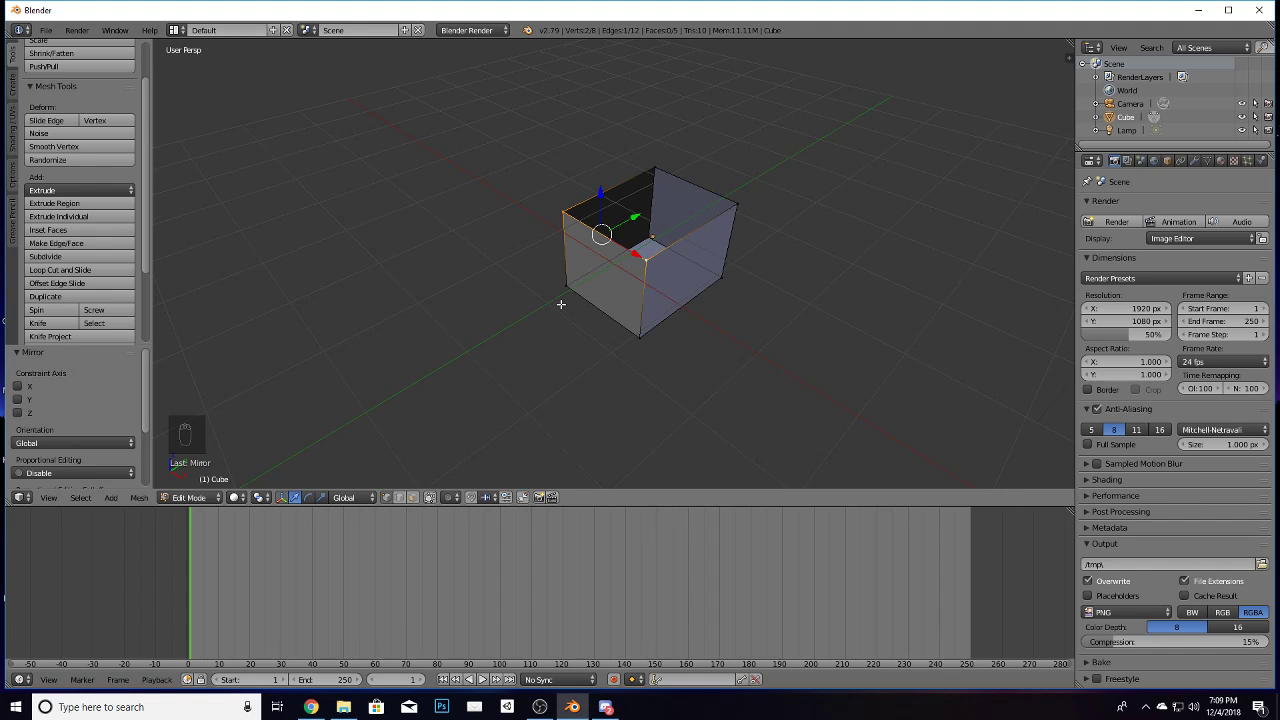
pyautogui.hotkey('alt', 'm')
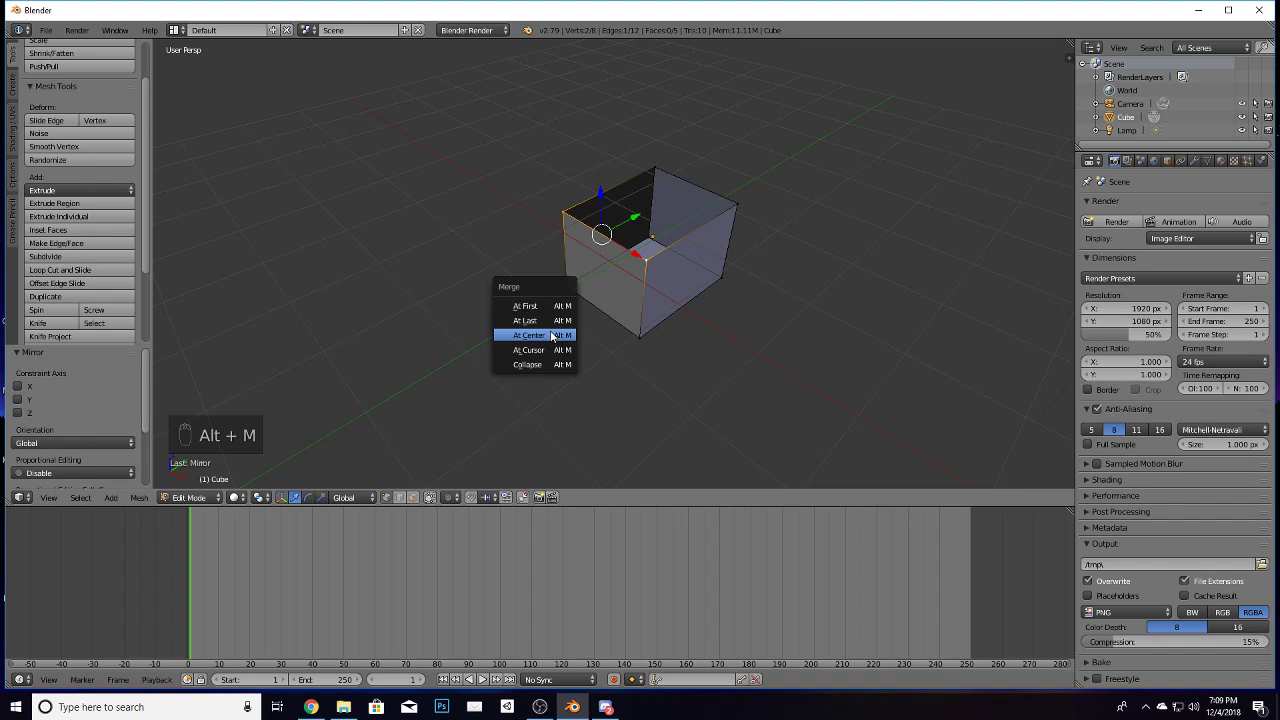
pyautogui.click(549, 335)
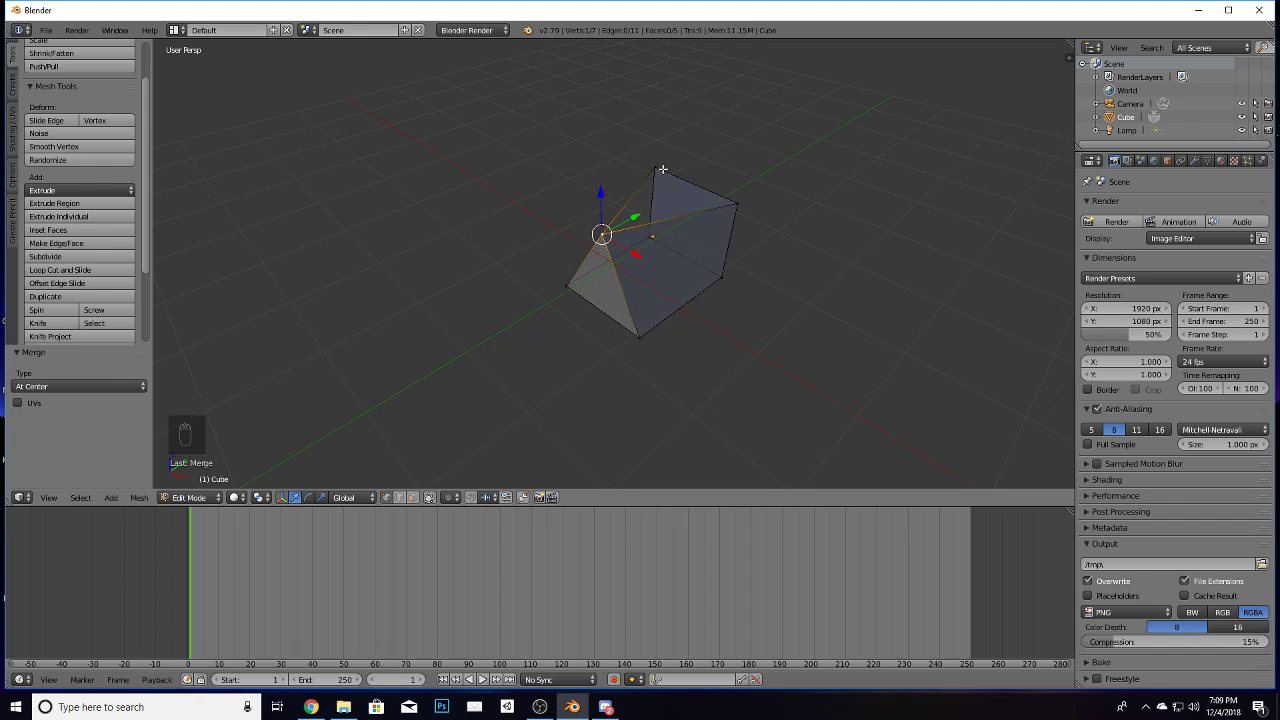
# Step: Merge the two upper corner vertices of the +Y wall using At Center
pyautogui.moveTo(662, 170); pyautogui.dragTo(683, 349, button='middle')
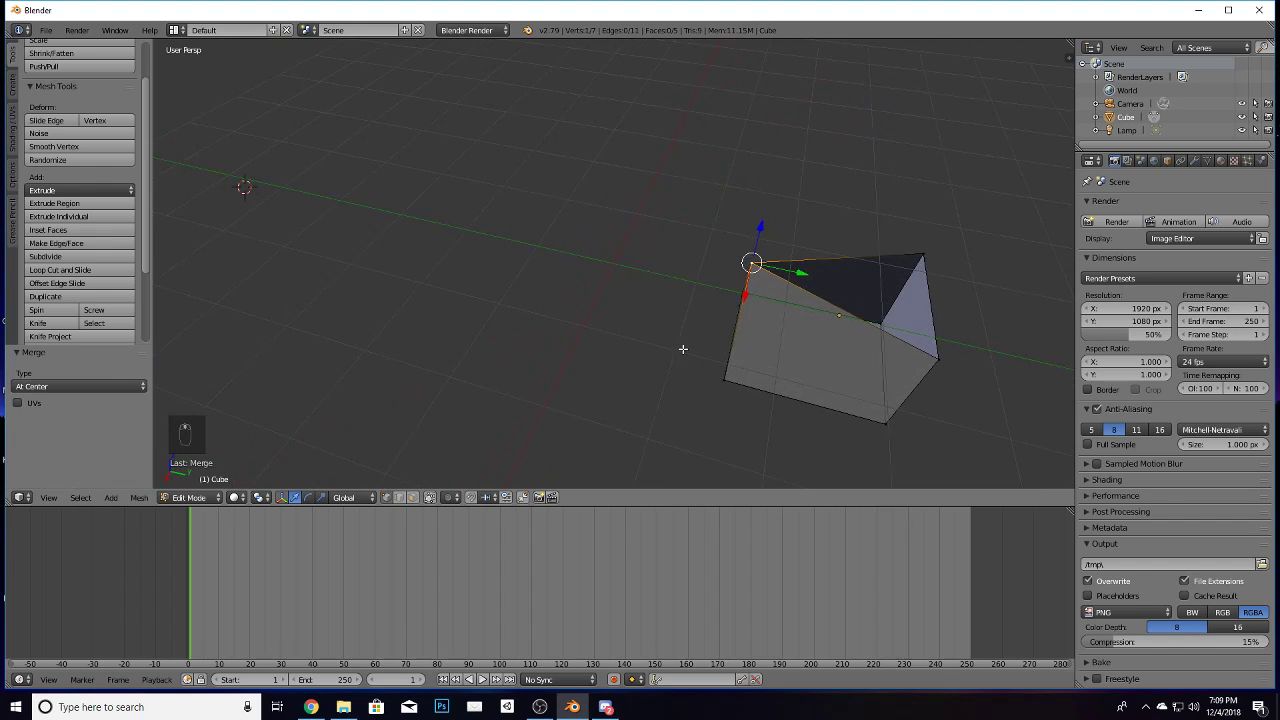
pyautogui.rightClick(922, 255)
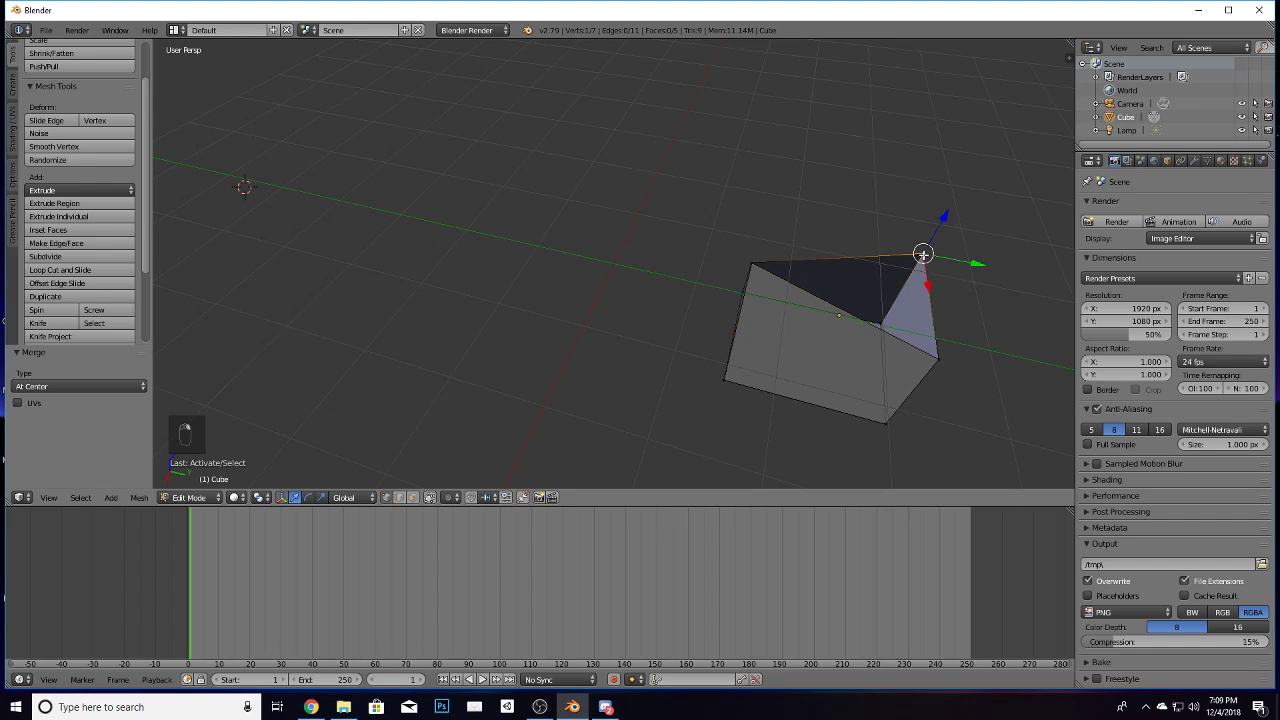
pyautogui.keyDown('shift'); pyautogui.rightClick(937, 362); pyautogui.keyUp('shift')
pyautogui.hotkey('alt', 'm')
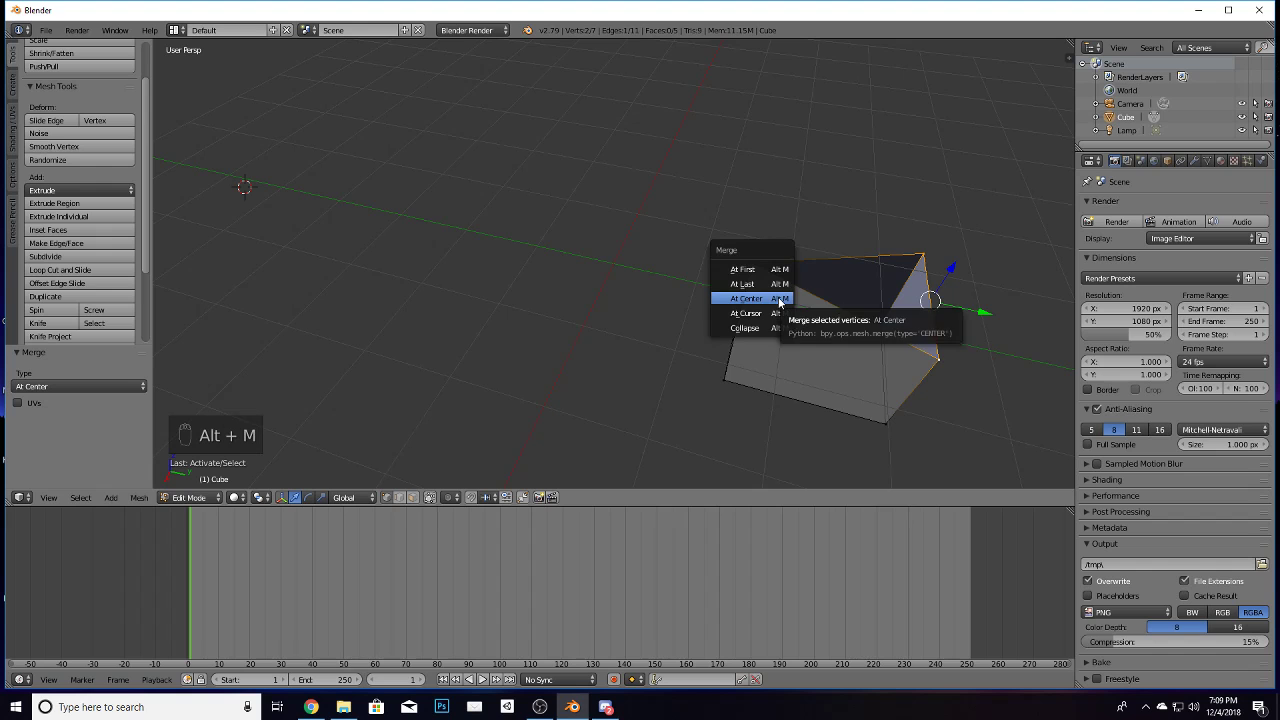
pyautogui.click(778, 297)
# Step: Switch to Object Mode and view the whole triangular prism from outside
pyautogui.moveTo(947, 397); pyautogui.dragTo(535, 327, button='middle')
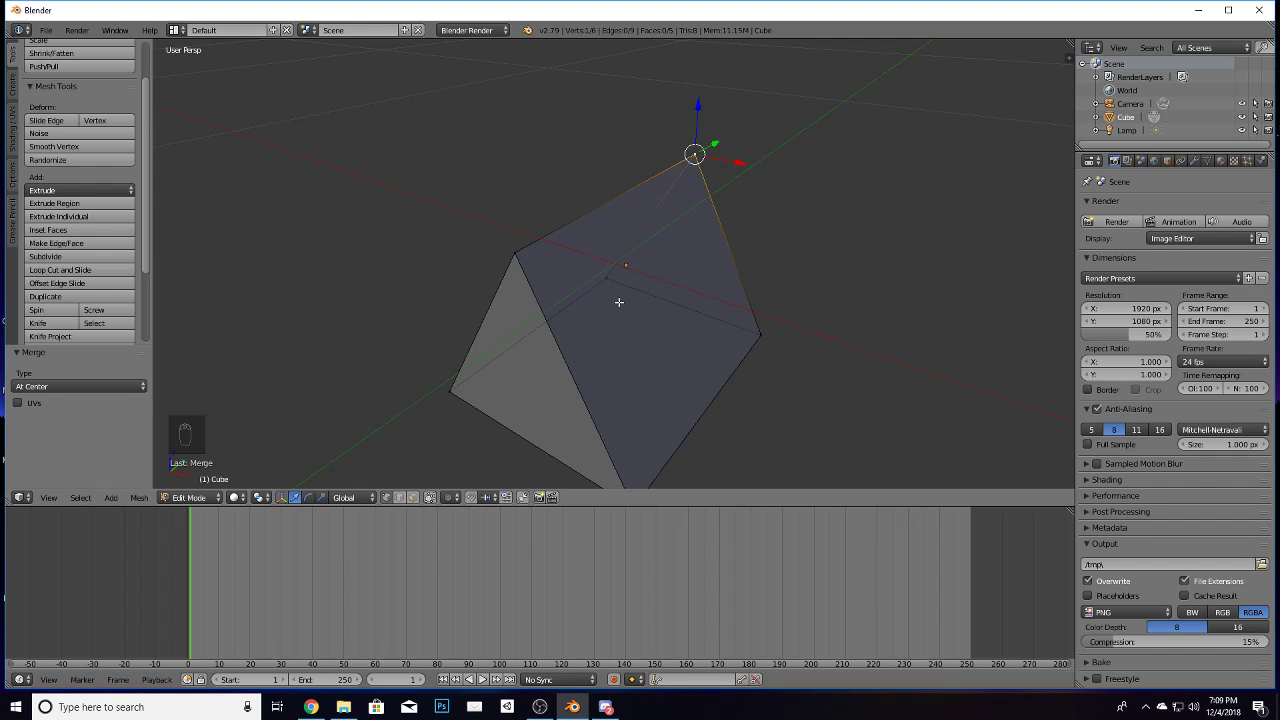
pyautogui.press('Tab')
pyautogui.moveTo(394, 367)
pyautogui.mouseDown(button='middle')
pyautogui.moveTo(449, 374)
pyautogui.moveTo(402, 387)
pyautogui.mouseUp(button='middle')
pyautogui.moveTo(539, 286); pyautogui.dragTo(617, 277, button='middle')
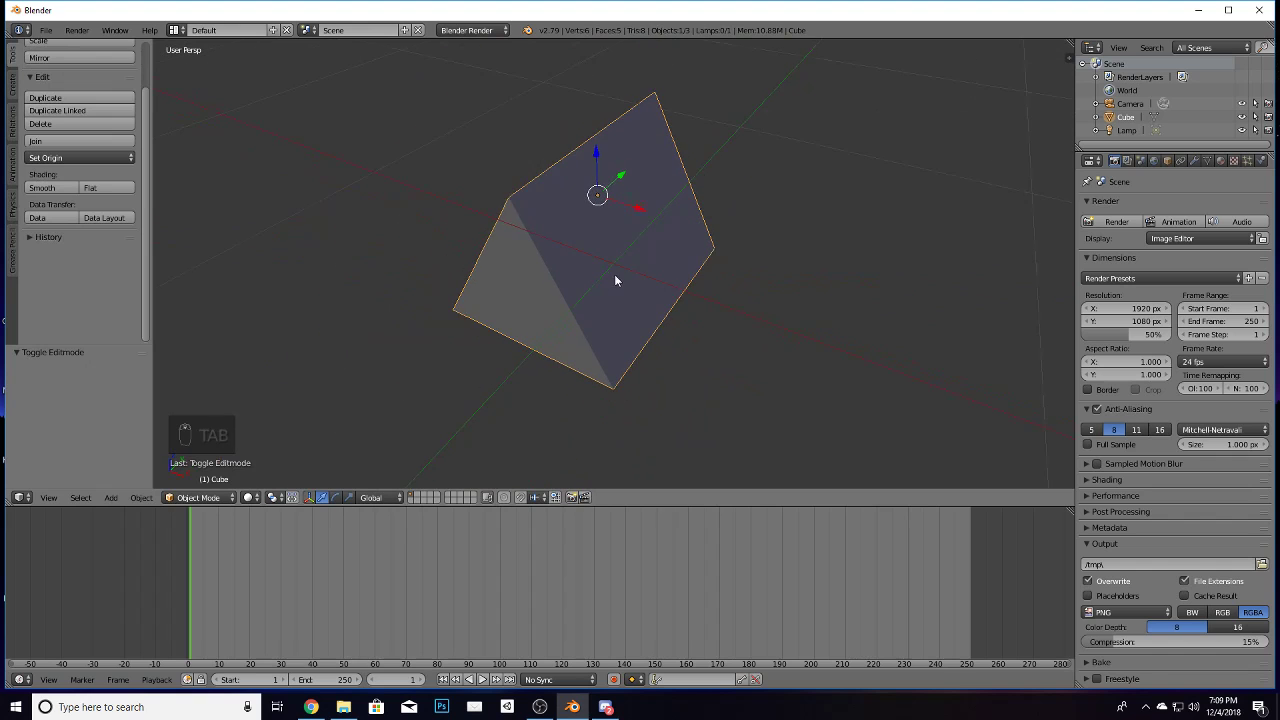
pyautogui.scroll(-5, 626, 277)
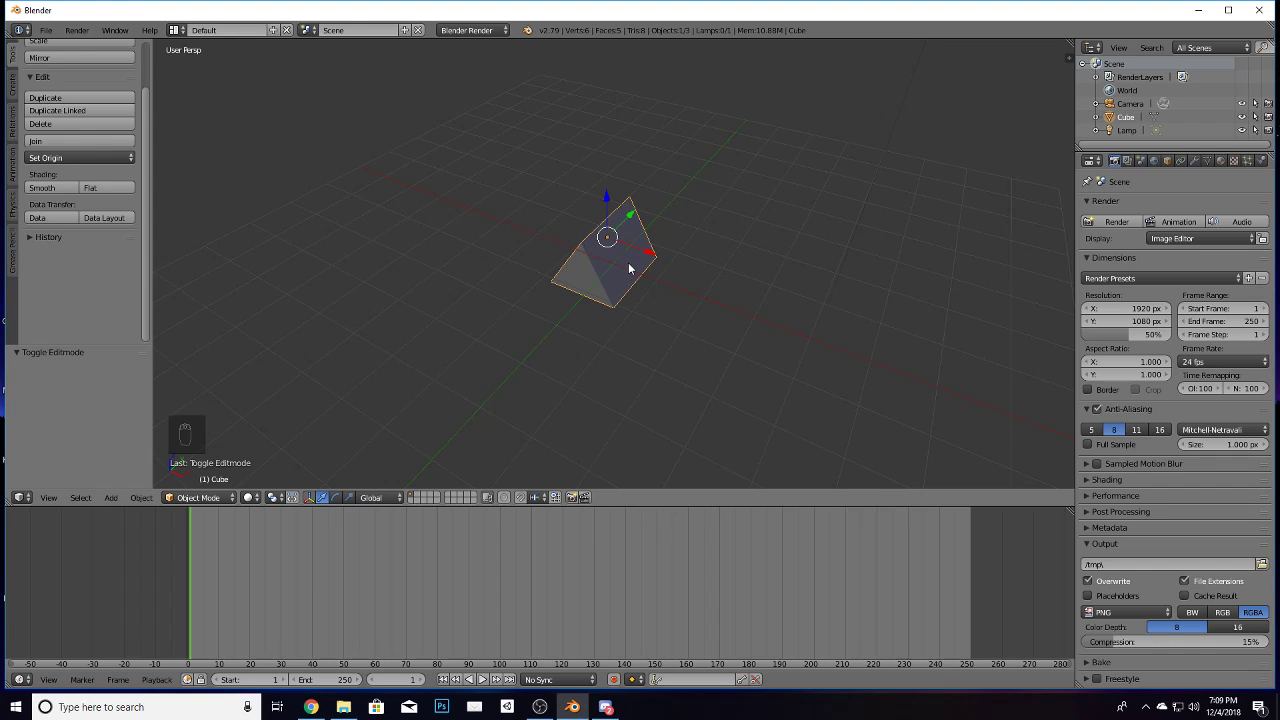
# Step: Duplicate the prism and move the copy about 2.13 units along the X axis, beside the original
pyautogui.hotkey('shift', 'd')
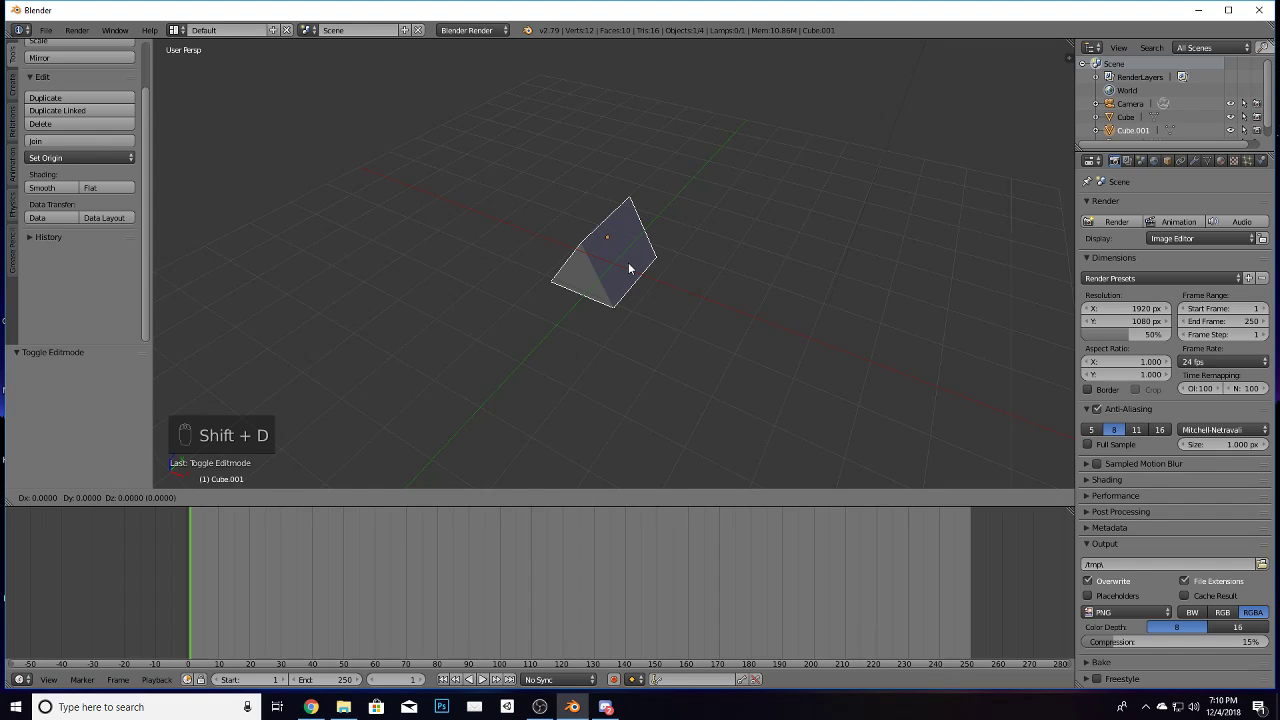
pyautogui.click(628, 262)
pyautogui.scroll(-1, 1093, 125)
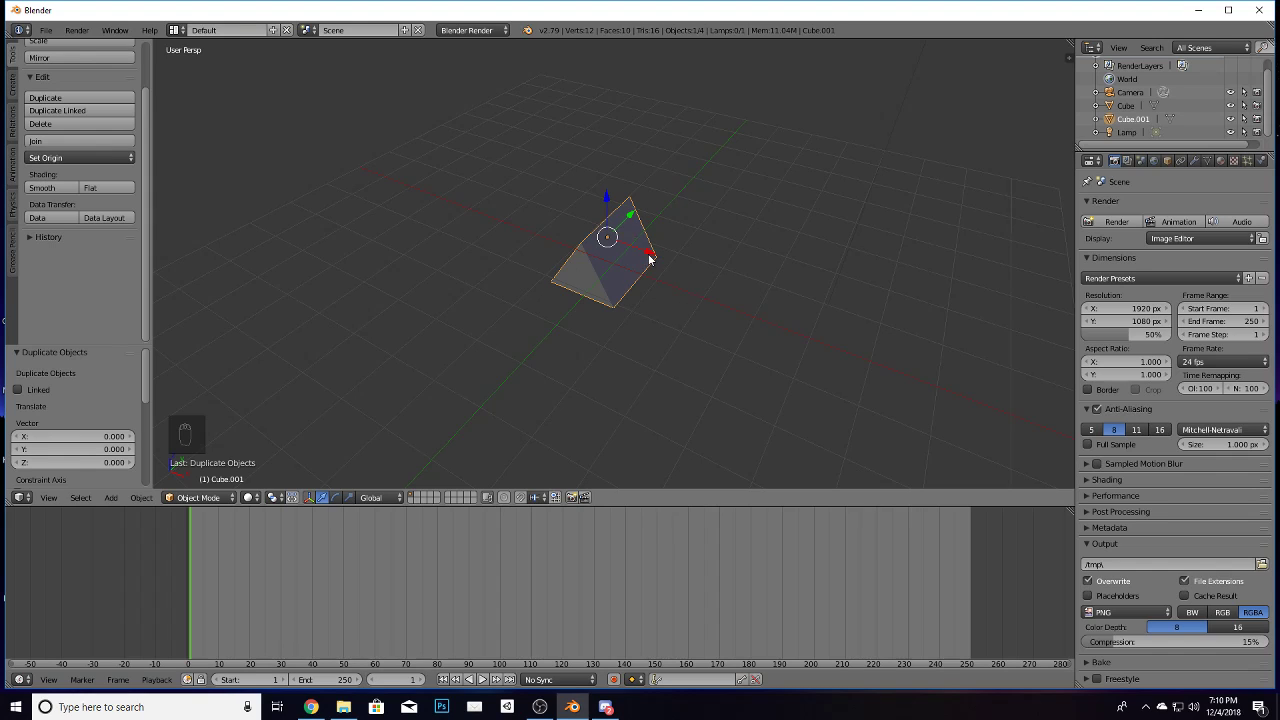
pyautogui.moveTo(649, 258); pyautogui.dragTo(716, 285)
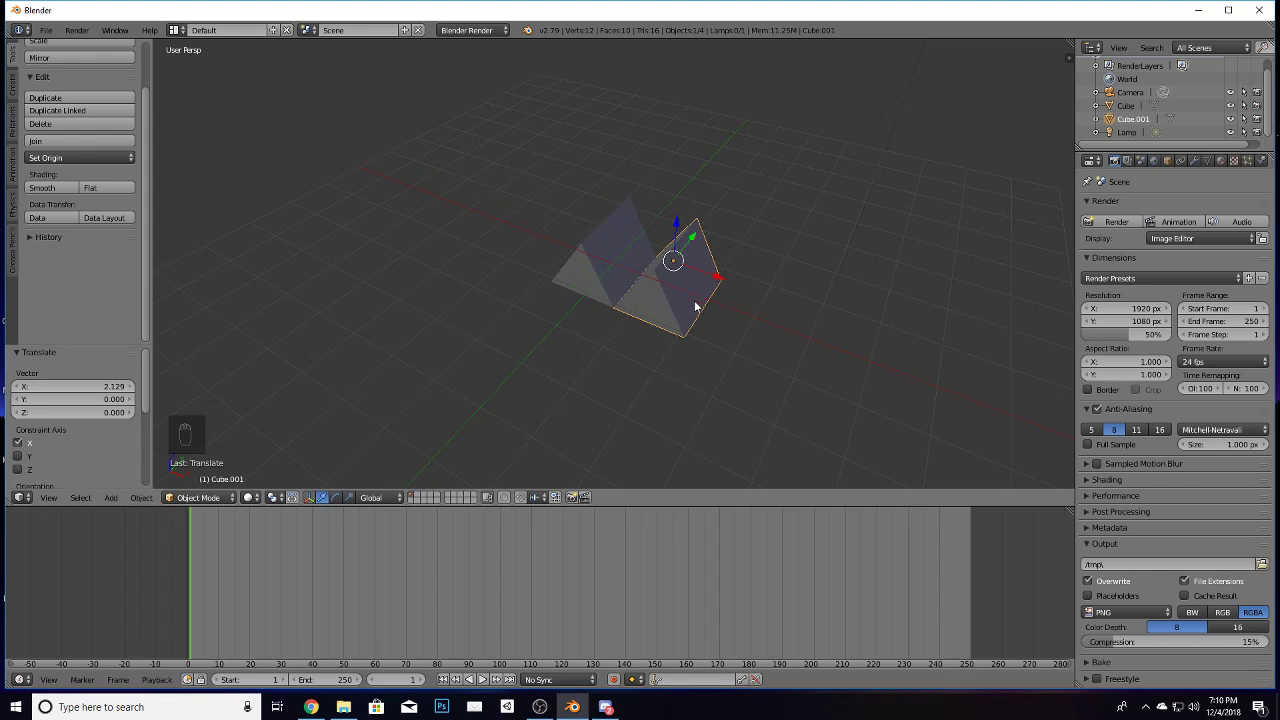
# Step: Extend the row with two more duplicates of the last prism, offset along X by about 2.16 and 2.1 units
pyautogui.hotkey('shift', 'd')
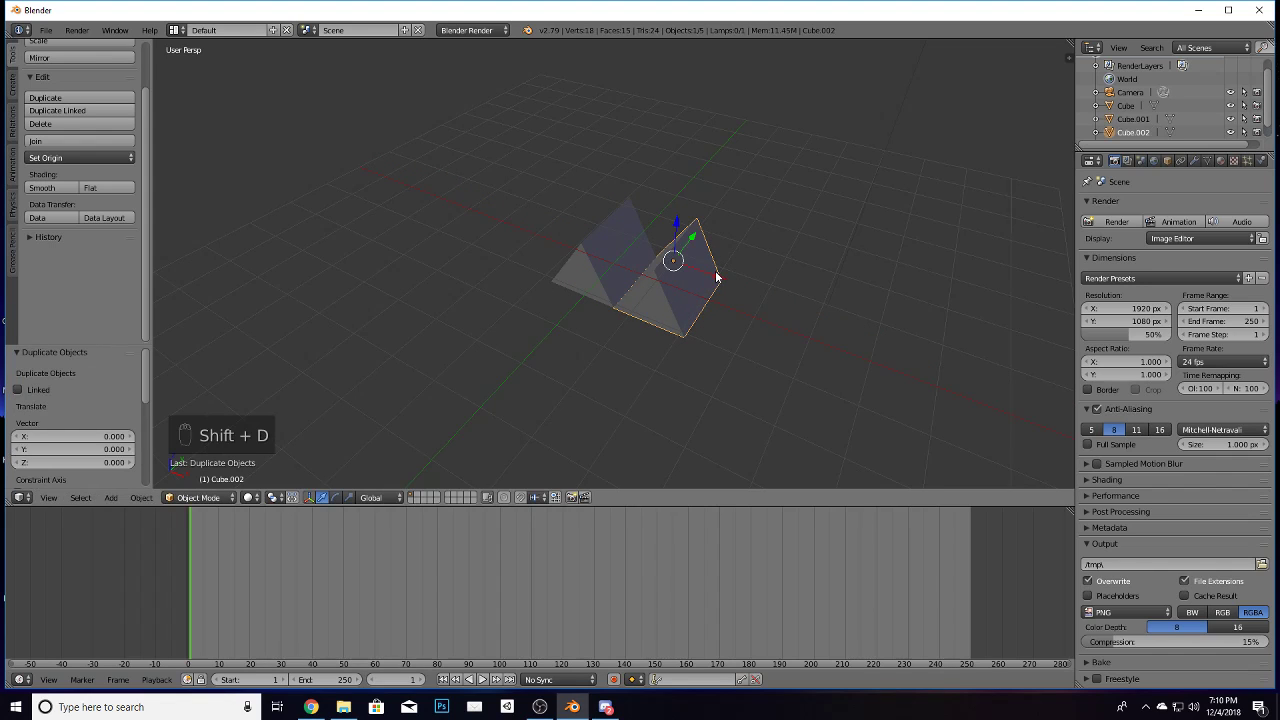
pyautogui.press('x')
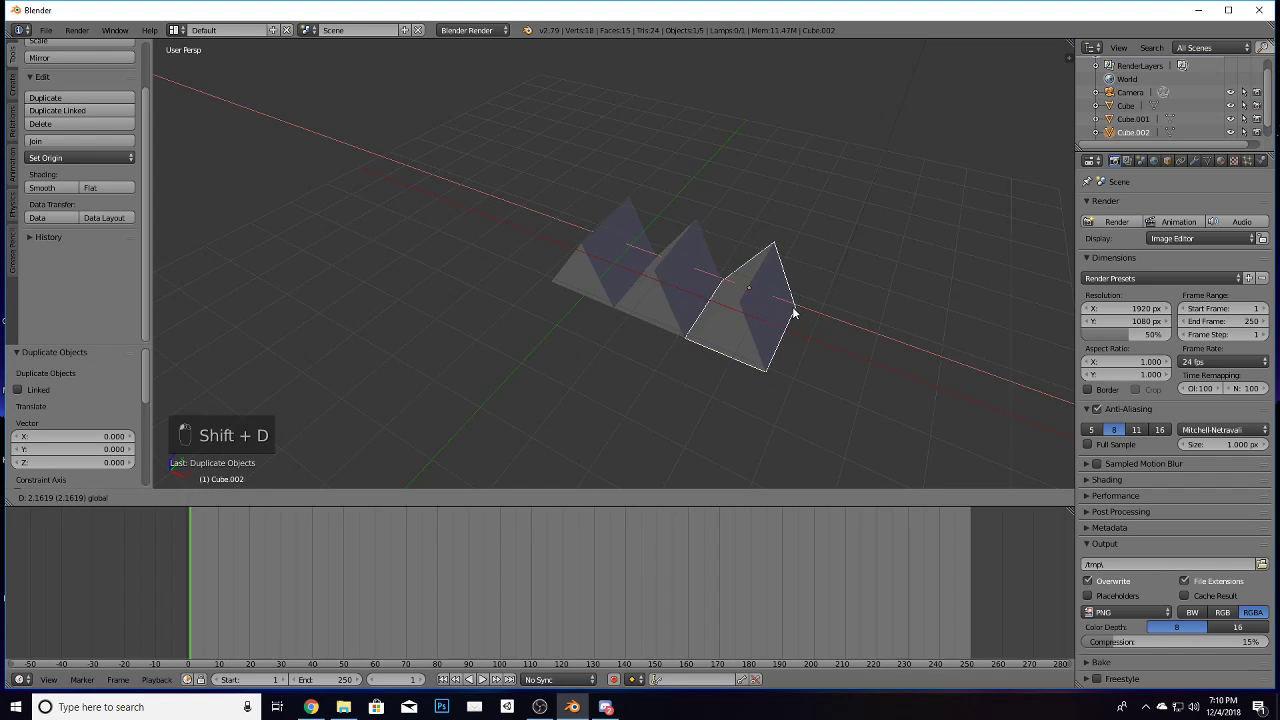
pyautogui.click(792, 312)
pyautogui.hotkey('shift', 'd')
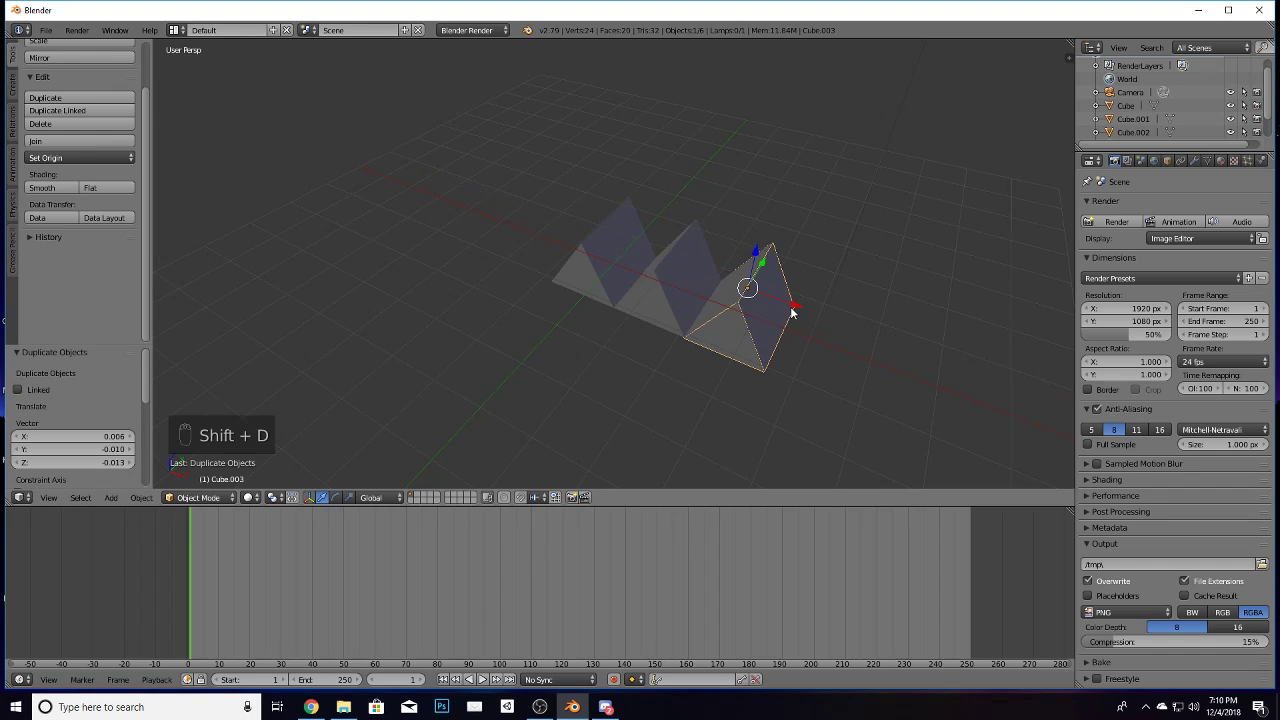
pyautogui.press('x')
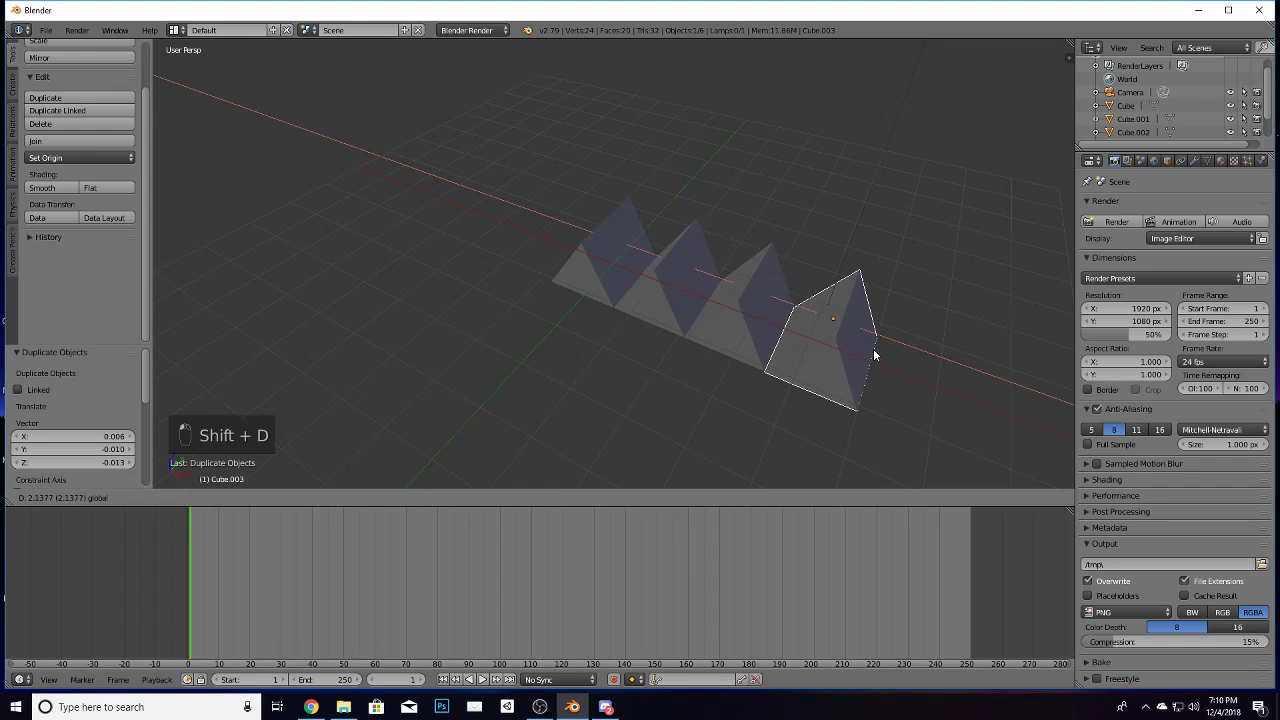
pyautogui.click(871, 352)
# Step: Examine the row of four prisms from several angles and distances
pyautogui.moveTo(717, 456); pyautogui.dragTo(586, 380, button='middle')
pyautogui.scroll(-3, 580, 386)
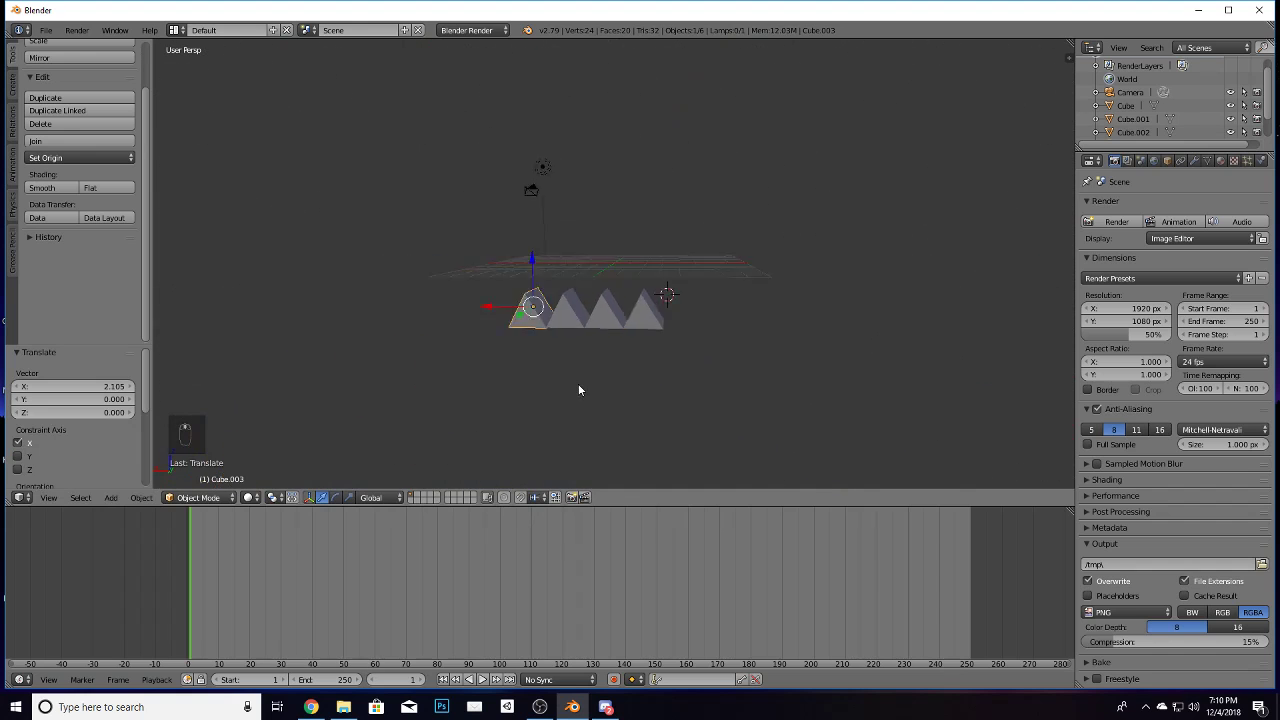
pyautogui.scroll(6, 578, 383)
pyautogui.scroll(-5, 568, 386)
pyautogui.moveTo(528, 380); pyautogui.dragTo(836, 432, button='middle')
pyautogui.scroll(5, 637, 318)
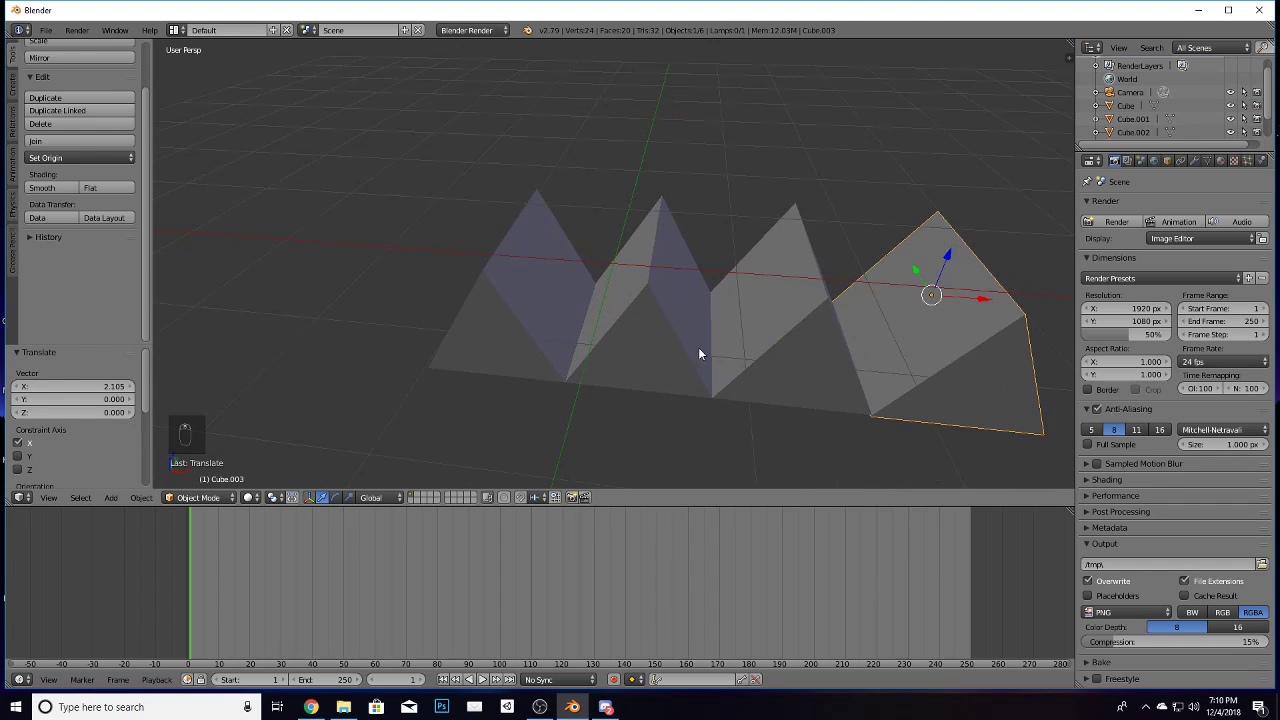
pyautogui.moveTo(700, 351)
pyautogui.mouseDown(button='middle')
pyautogui.moveTo(677, 380)
pyautogui.moveTo(685, 368)
pyautogui.mouseUp(button='middle')
pyautogui.scroll(-3, 826, 356)
pyautogui.scroll(4, 729, 376)
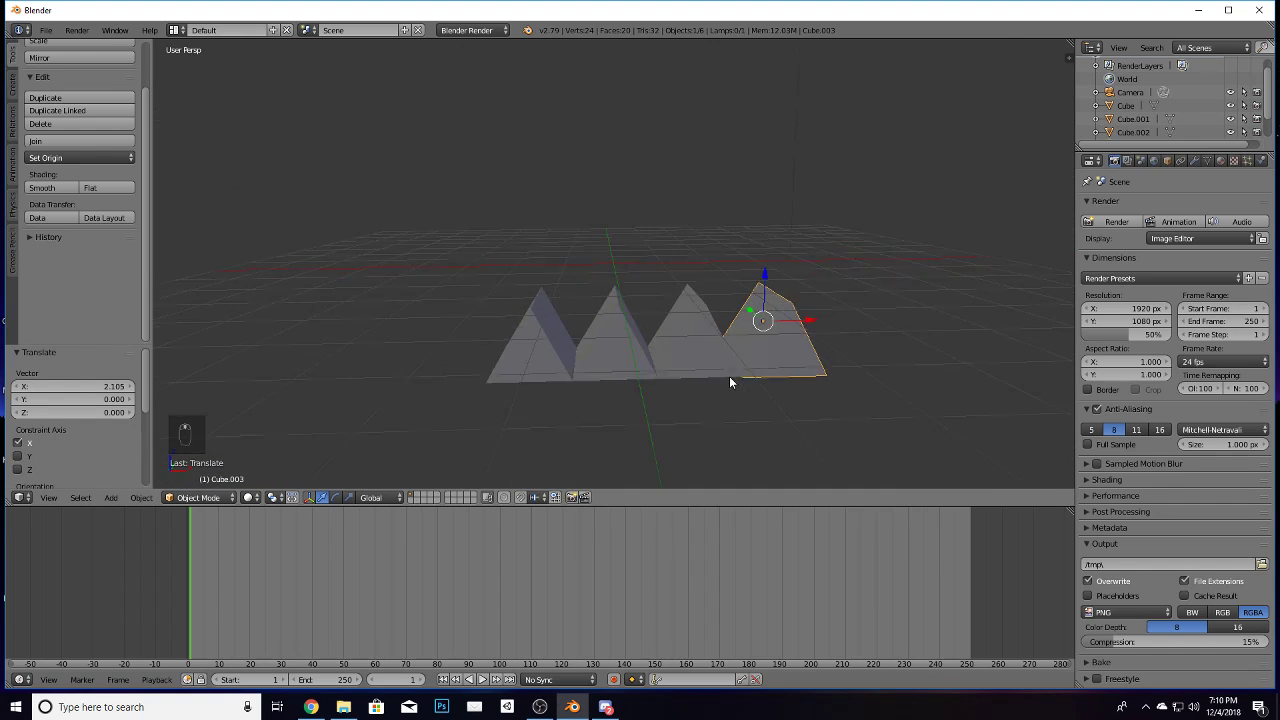